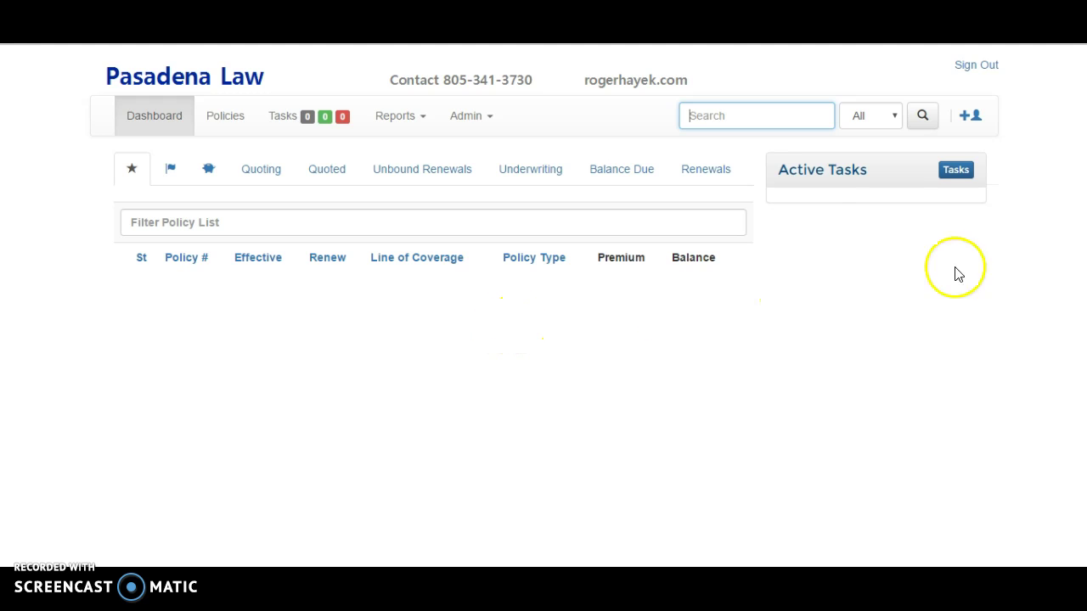
# - Create a new person with a first and last name and save the record
pyautogui.click(973, 127)
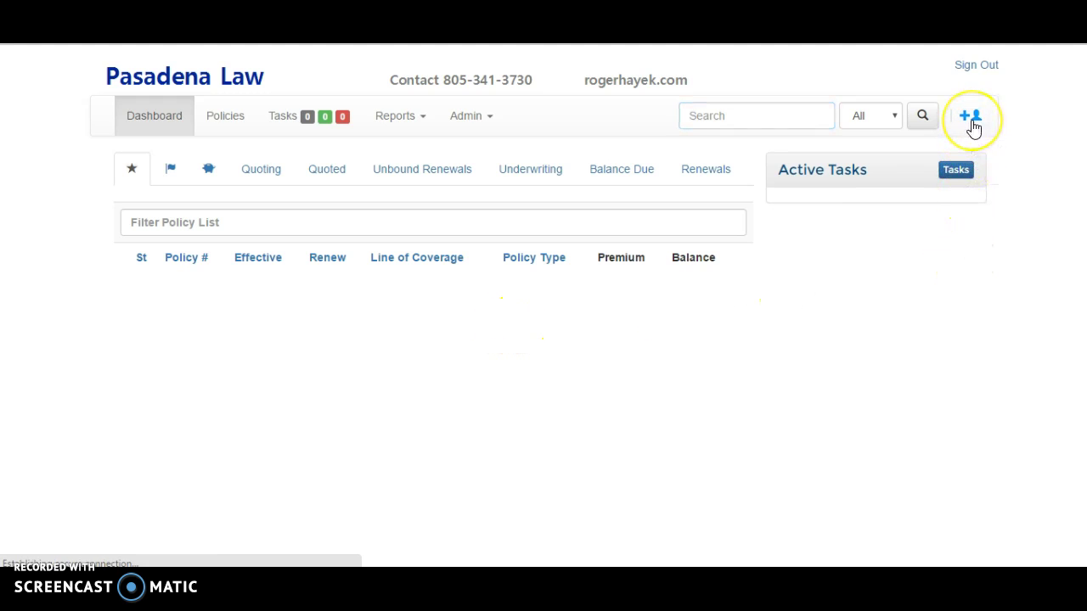
pyautogui.click(323, 304)
pyautogui.press('Tab')
pyautogui.press('Tab')
pyautogui.press('Tab')
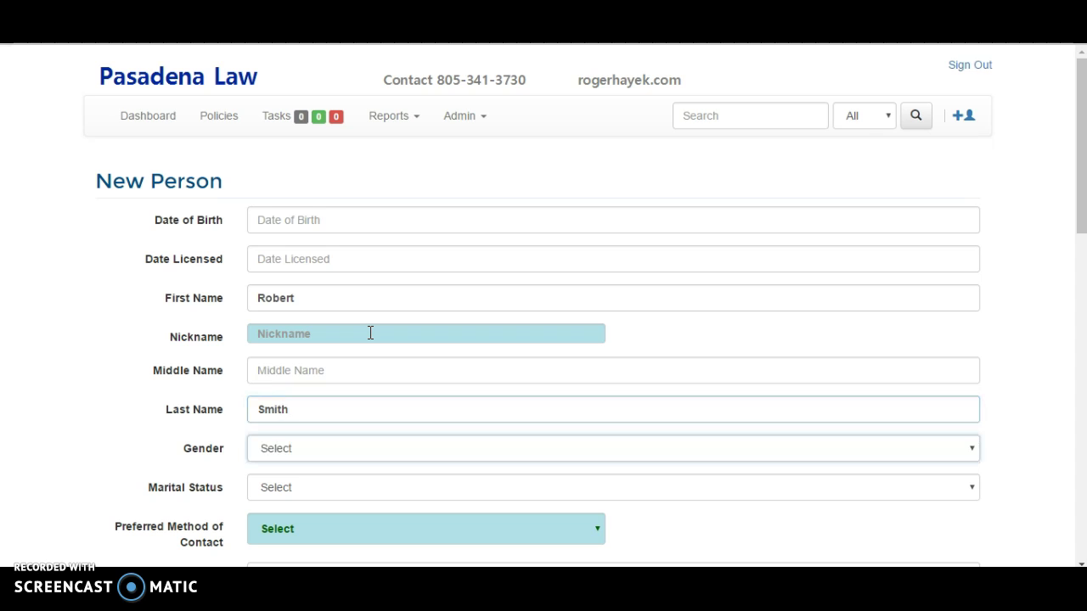
pyautogui.scroll(-12, 529, 250)
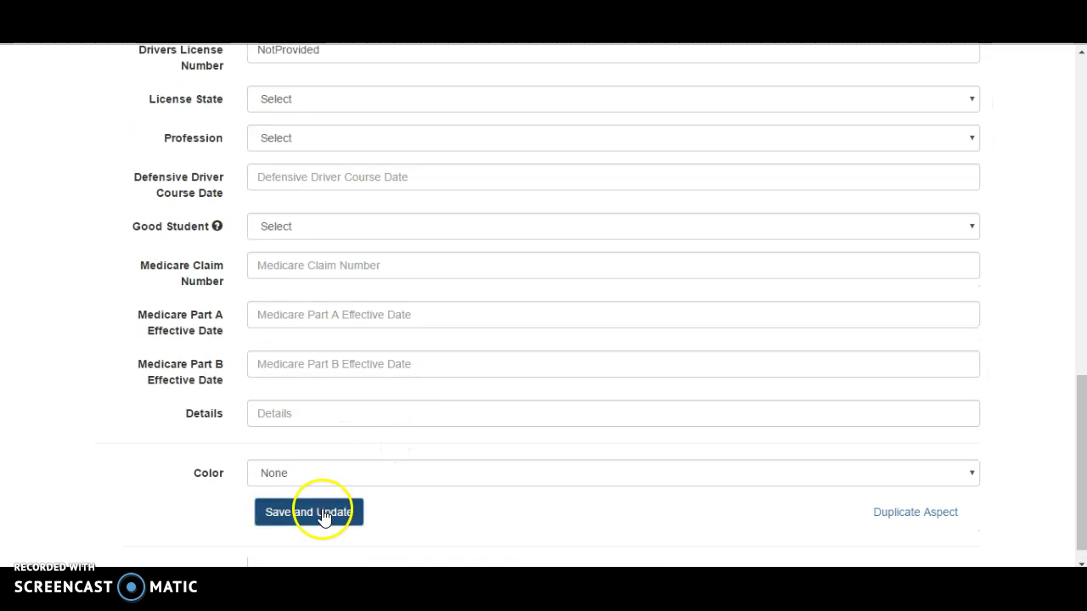
pyautogui.click(322, 515)
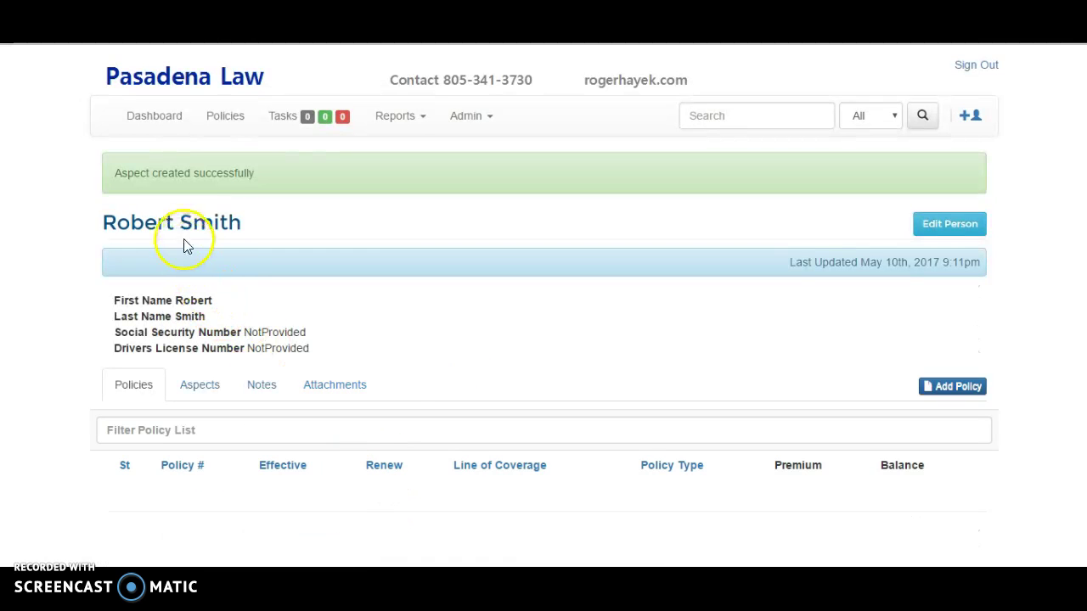
# - Set the person's gender to Male and marital status to Married, then save
pyautogui.click(944, 226)
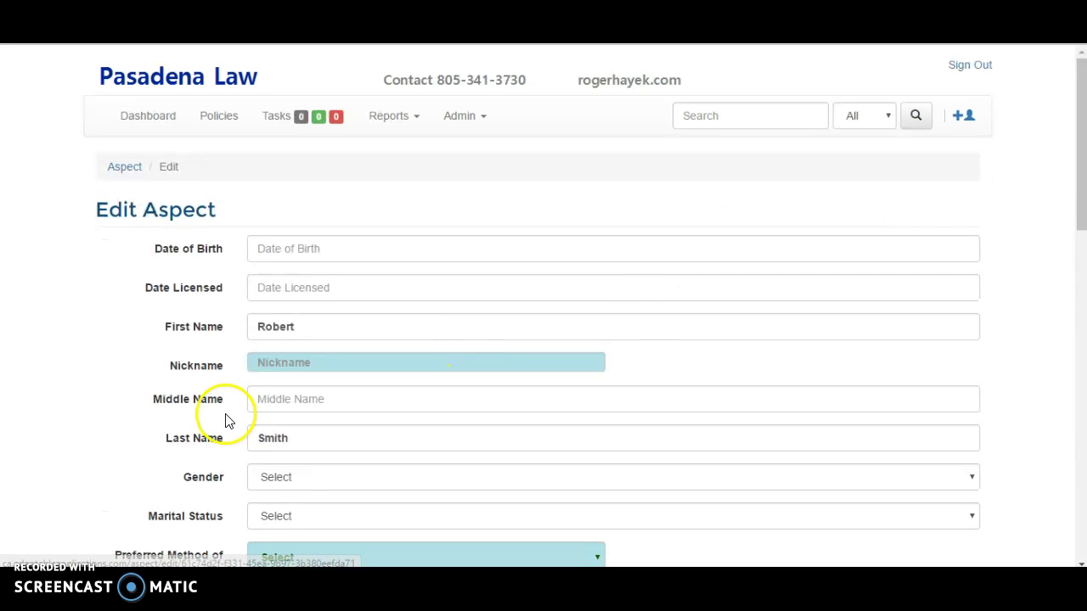
pyautogui.click(285, 482)
pyautogui.click(283, 509)
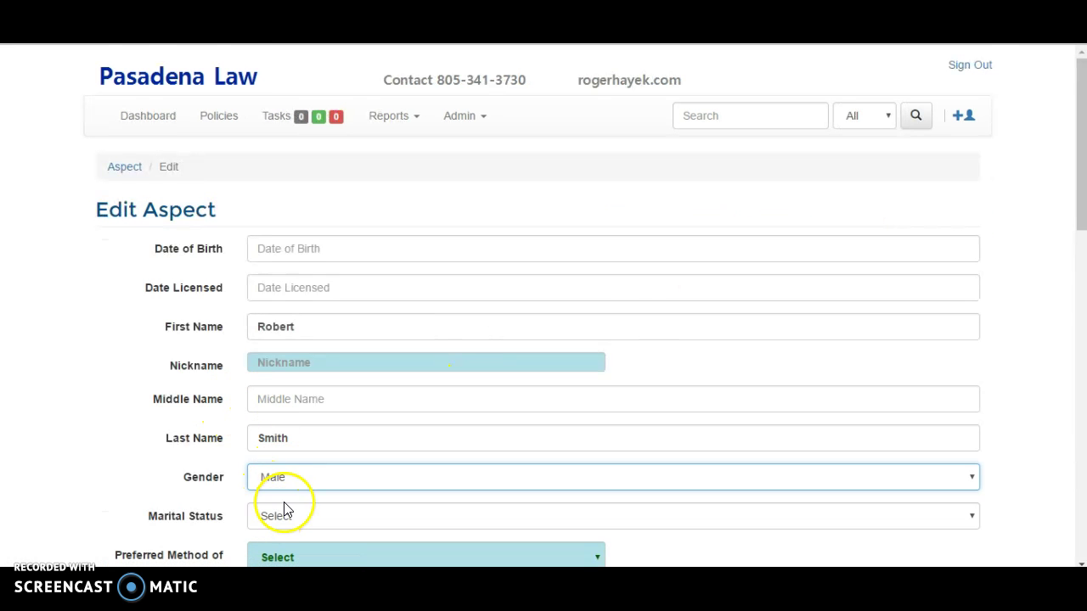
pyautogui.scroll(-1, 283, 475)
pyautogui.click(280, 440)
pyautogui.click(279, 485)
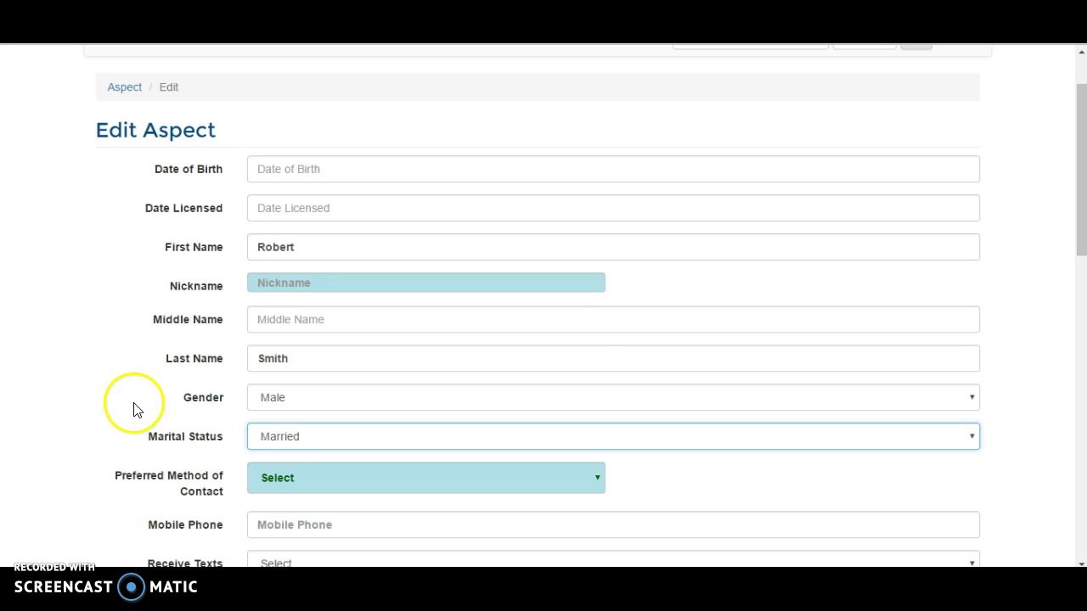
pyautogui.scroll(-5, 272, 405)
pyautogui.scroll(-5, 294, 450)
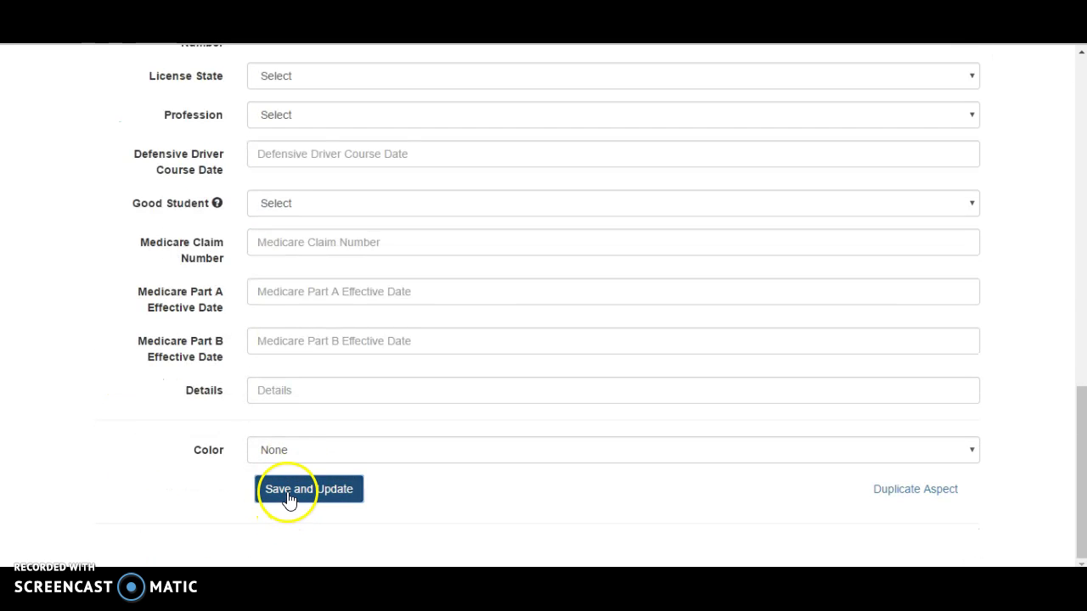
pyautogui.click(289, 500)
# - Show the person's notes filtered to All Notes to see the change note
pyautogui.click(263, 418)
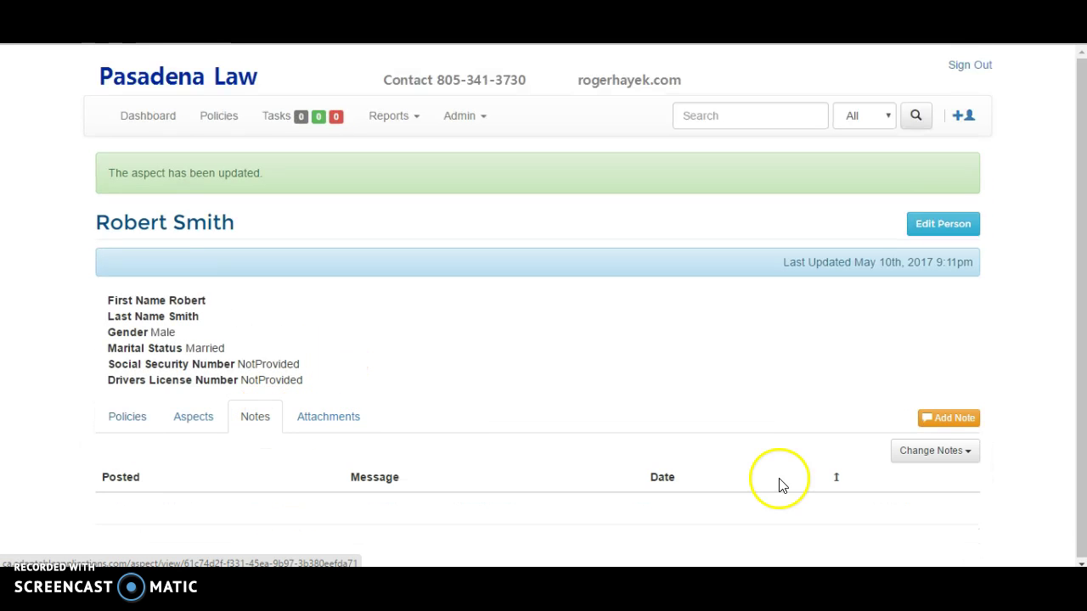
pyautogui.click(951, 451)
pyautogui.click(861, 479)
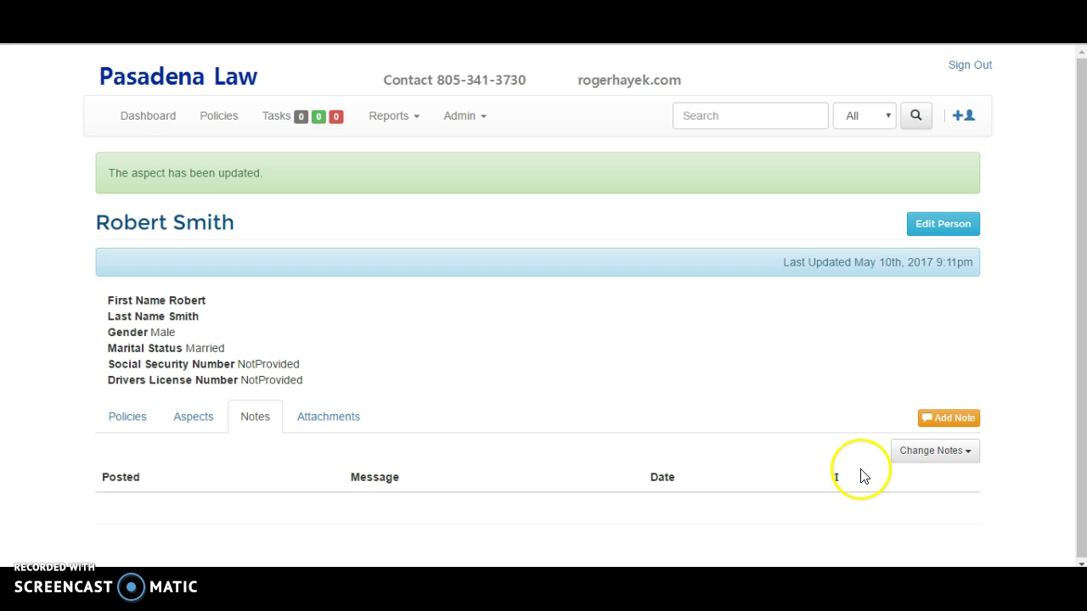
pyautogui.click(896, 452)
pyautogui.click(900, 483)
pyautogui.scroll(-1, 664, 430)
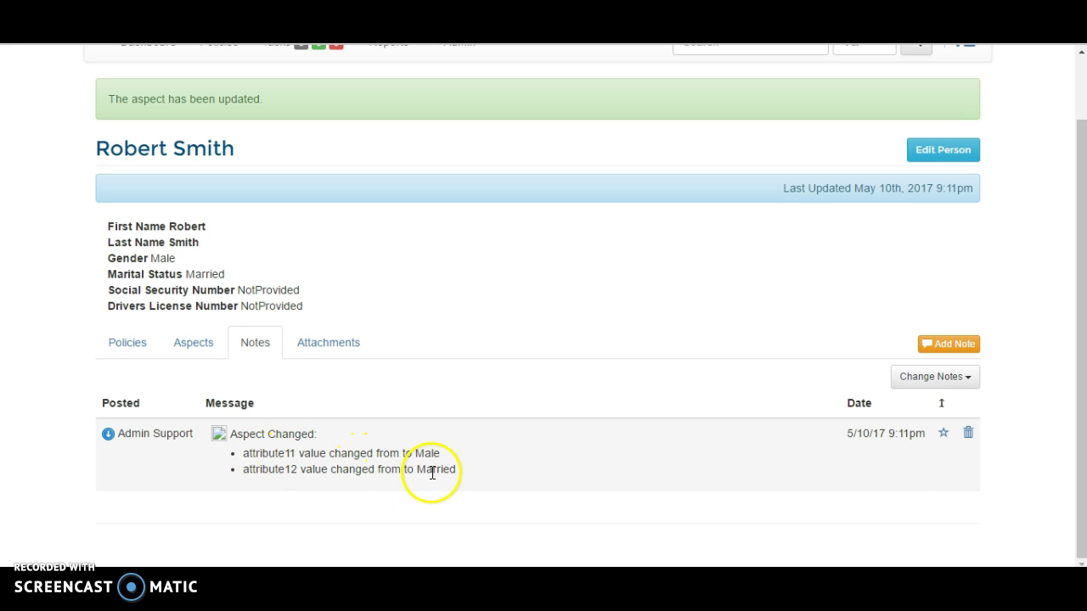
# - Add a nickname and correct the person's last name, then save
pyautogui.click(952, 156)
pyautogui.click(302, 363)
pyautogui.write('Bob')
pyautogui.press('Tab')
pyautogui.press('Tab')
pyautogui.press('Tab')
pyautogui.hotkey('shift', 'Tab')
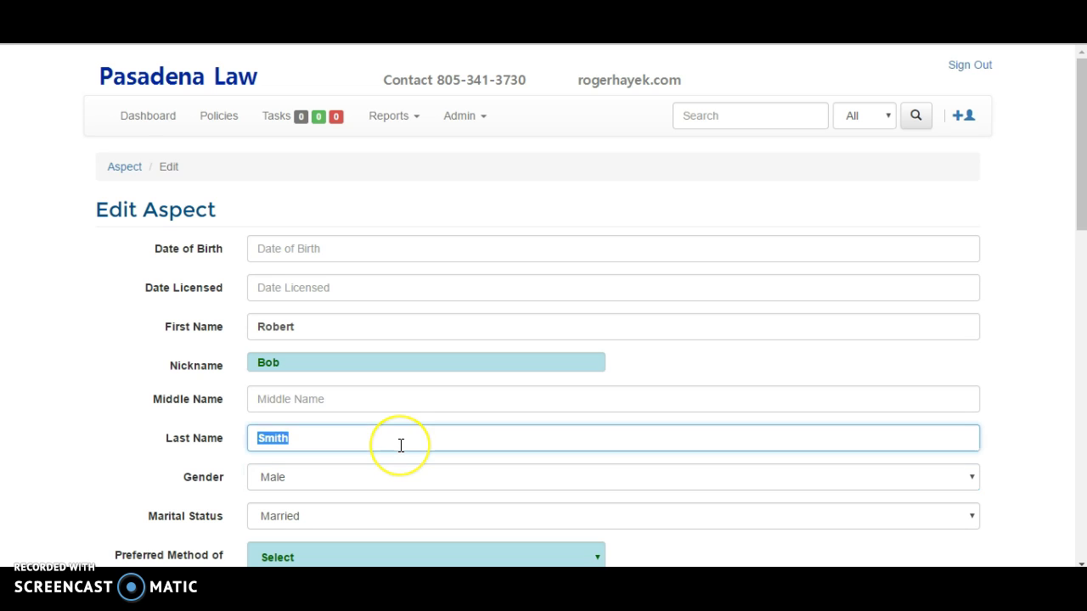
pyautogui.click(73, 437)
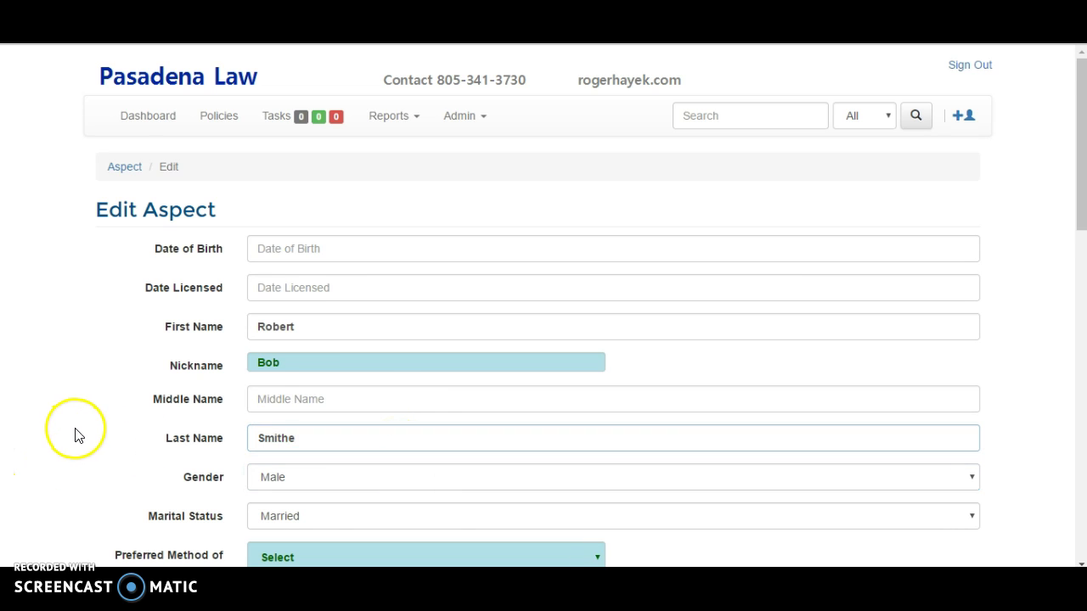
pyautogui.scroll(-5, 364, 437)
pyautogui.scroll(-6, 357, 461)
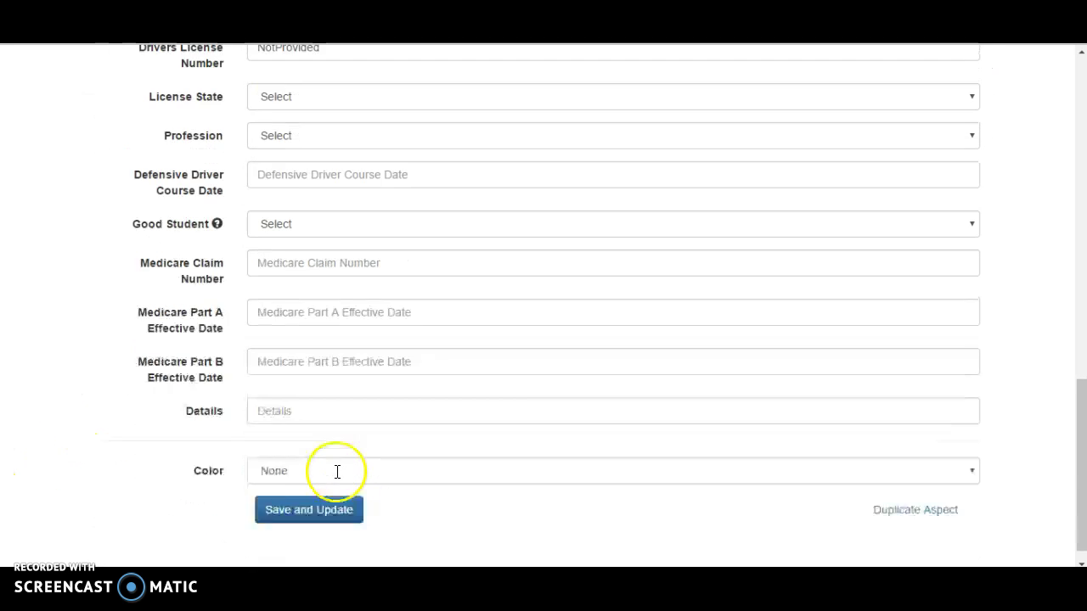
pyautogui.click(308, 489)
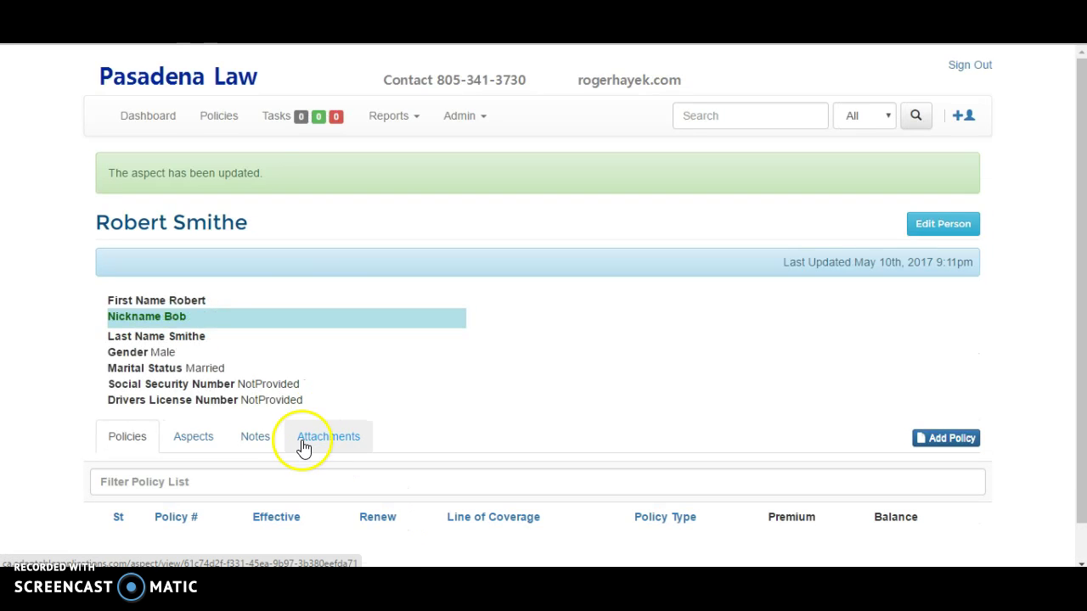
# - Show the person's notes under All Notes to see the new change note
pyautogui.click(251, 436)
pyautogui.click(915, 473)
pyautogui.click(887, 498)
pyautogui.scroll(-2, 580, 399)
pyautogui.scroll(-1, 580, 399)
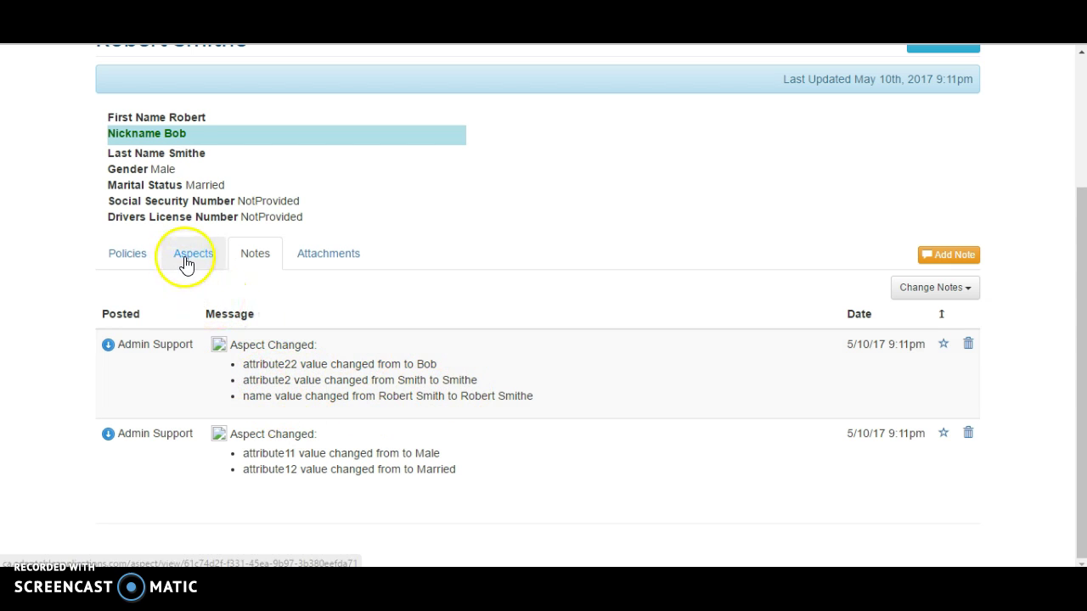
# - Review the person's Policies, Aspects and Notes tabs
pyautogui.click(143, 256)
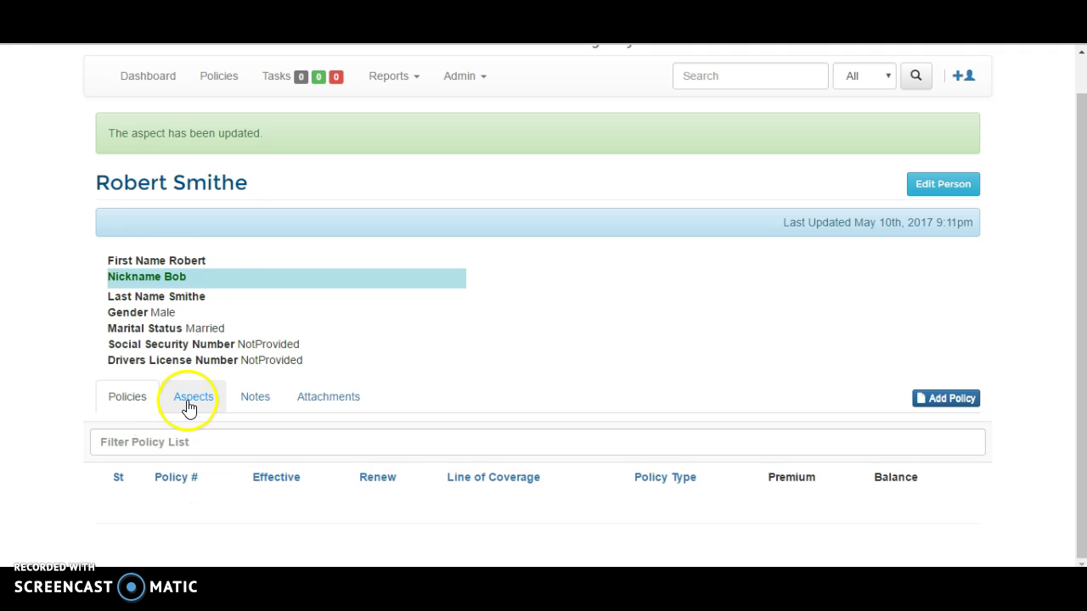
pyautogui.click(189, 406)
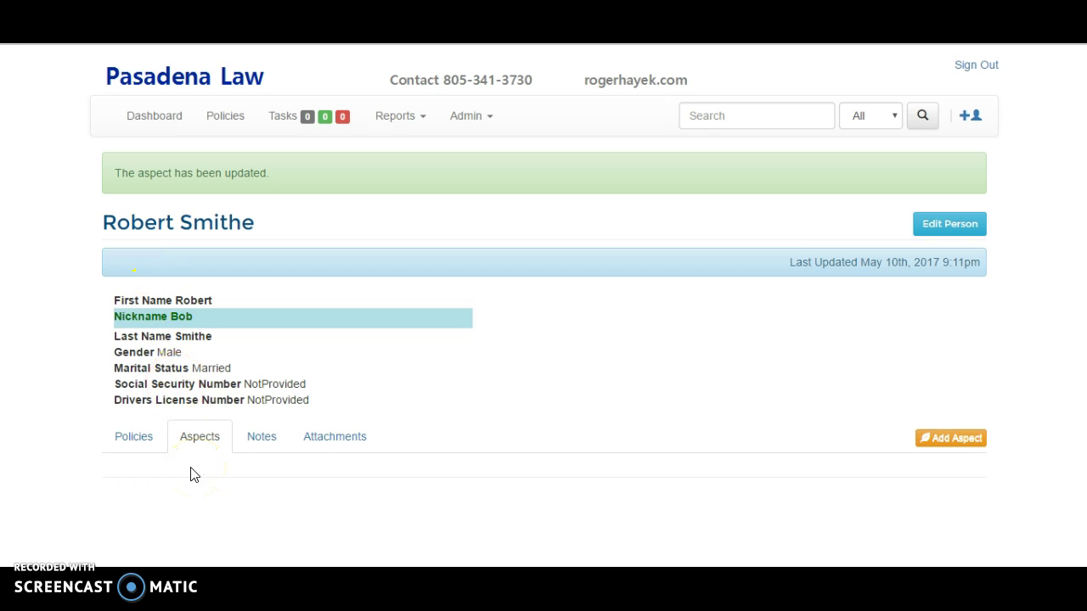
pyautogui.click(268, 442)
pyautogui.scroll(-2, 794, 474)
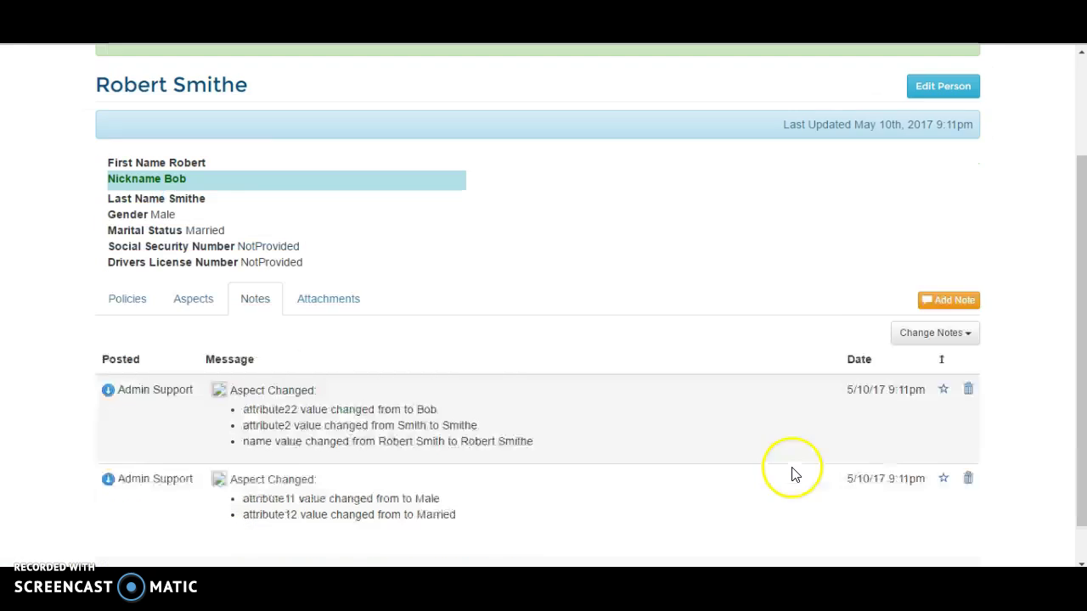
pyautogui.scroll(-1, 794, 474)
# - Filter notes to User Note, then All Notes, and view the empty attachments list
pyautogui.click(944, 294)
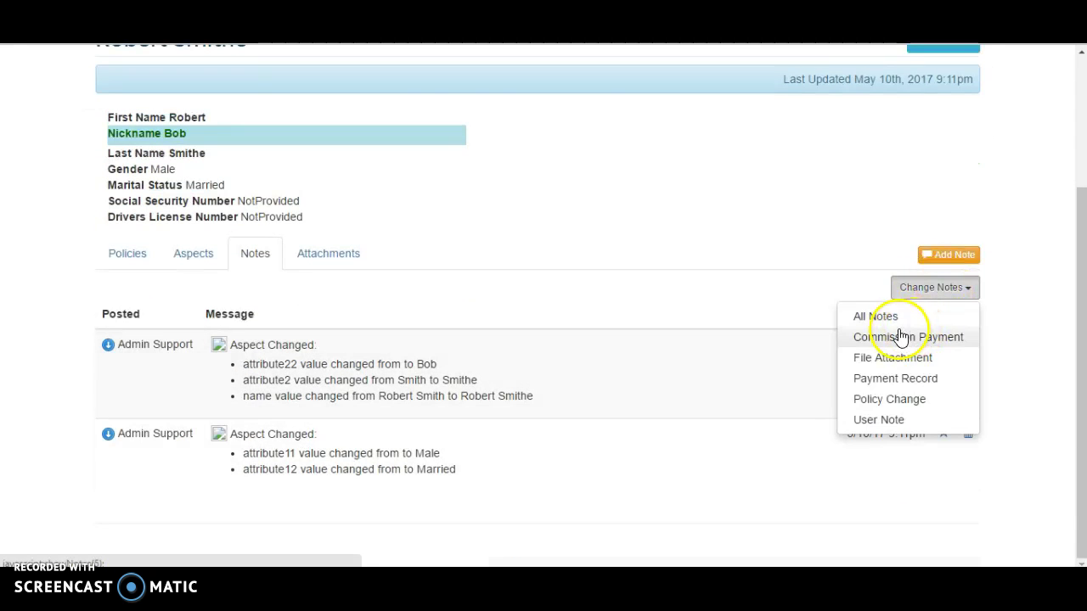
pyautogui.click(883, 421)
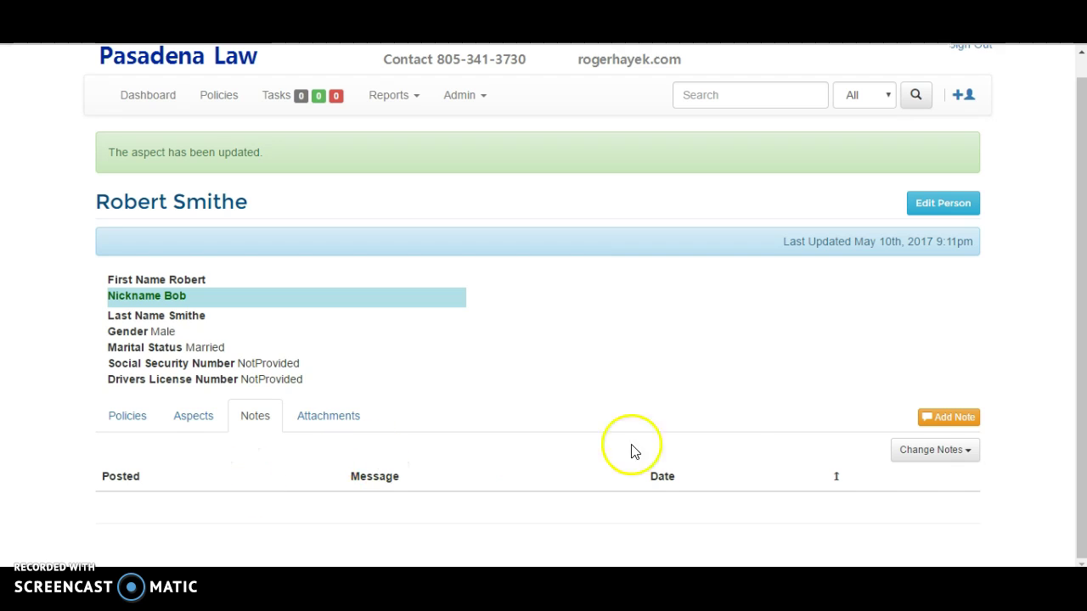
pyautogui.click(924, 448)
pyautogui.scroll(-1, 919, 459)
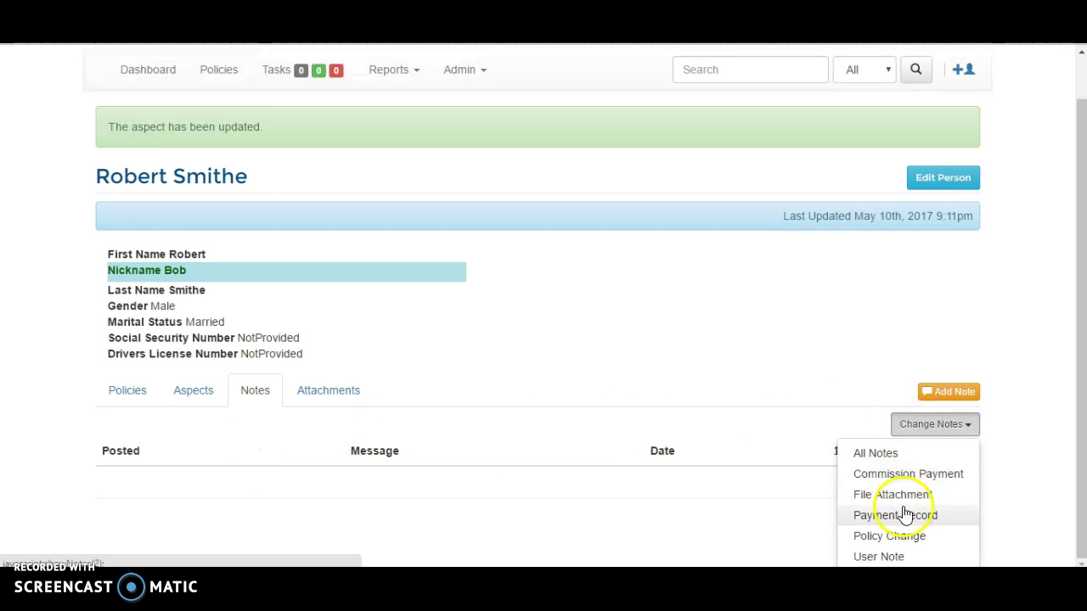
pyautogui.click(887, 458)
pyautogui.scroll(-1, 687, 422)
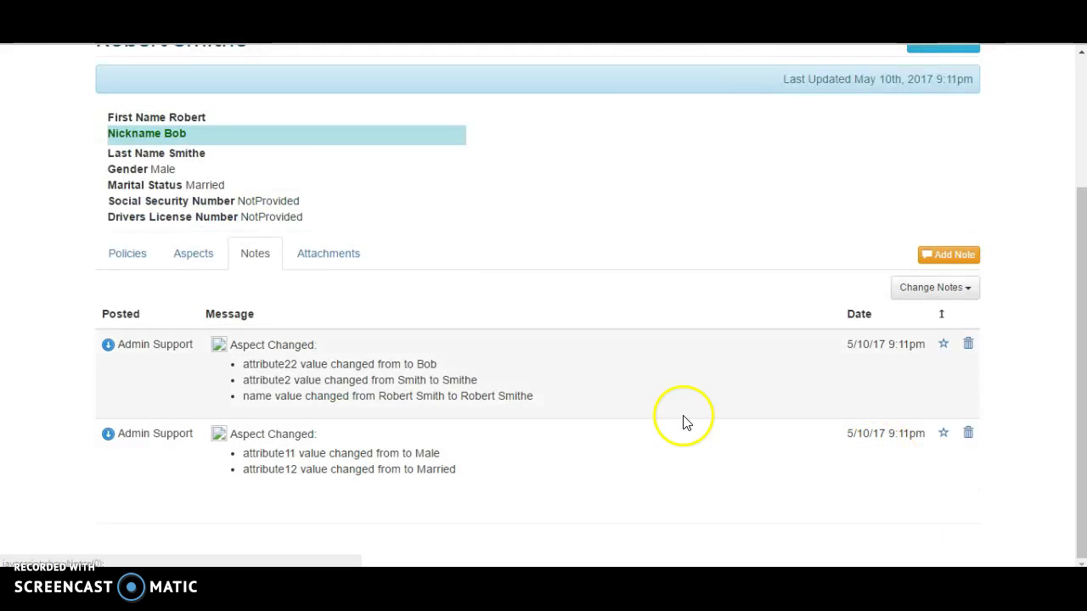
pyautogui.click(356, 258)
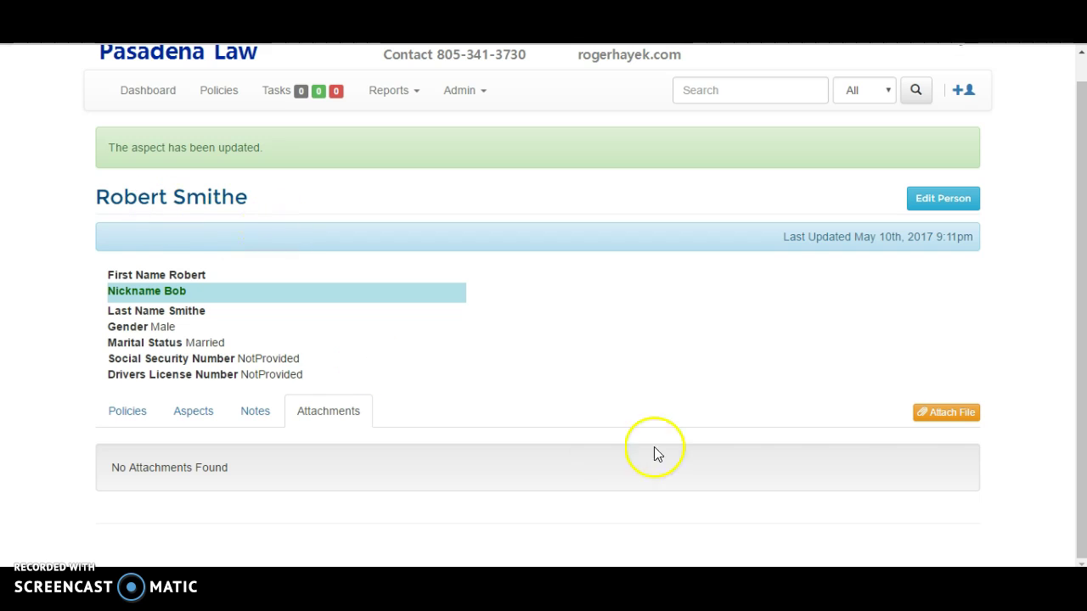
# - Dismiss the Attach File window and go to Admin > Users
pyautogui.click(943, 412)
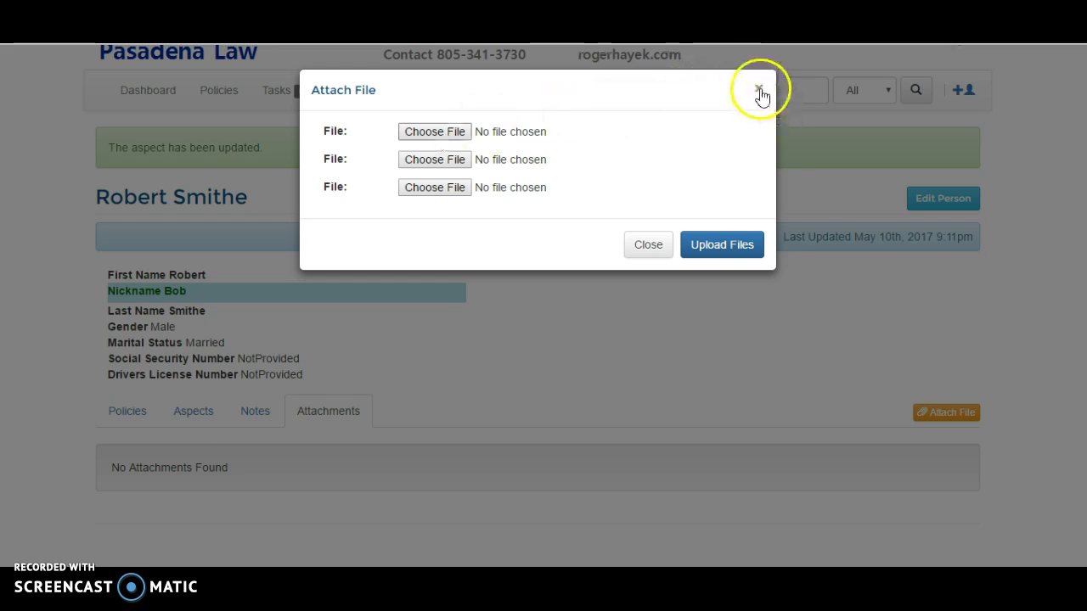
pyautogui.click(761, 91)
pyautogui.click(460, 92)
pyautogui.click(463, 124)
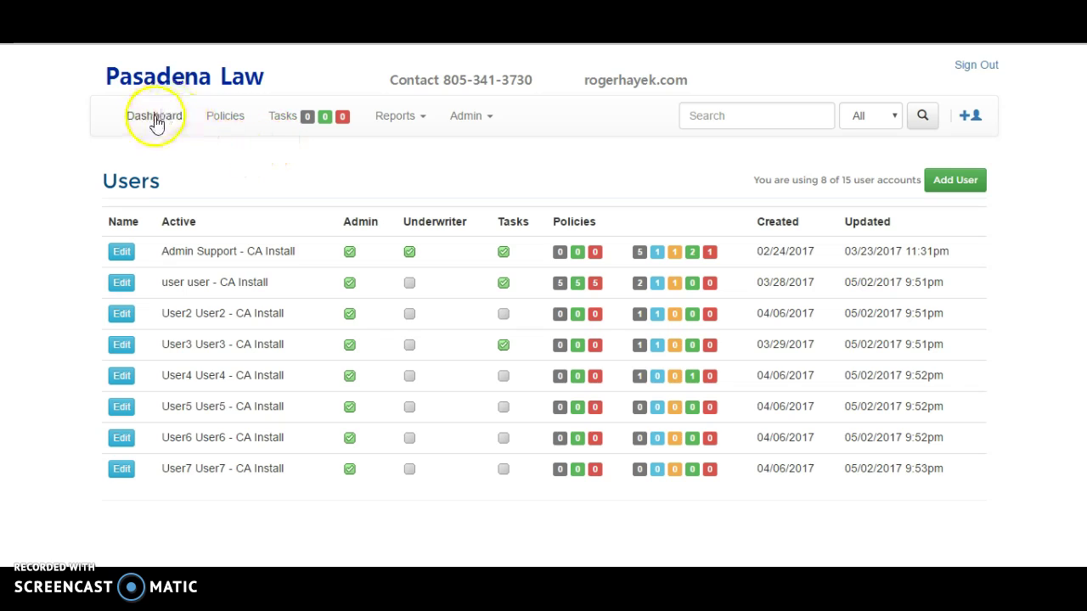
# - Search the person's name from the header and load the two matching person results
pyautogui.click(802, 120)
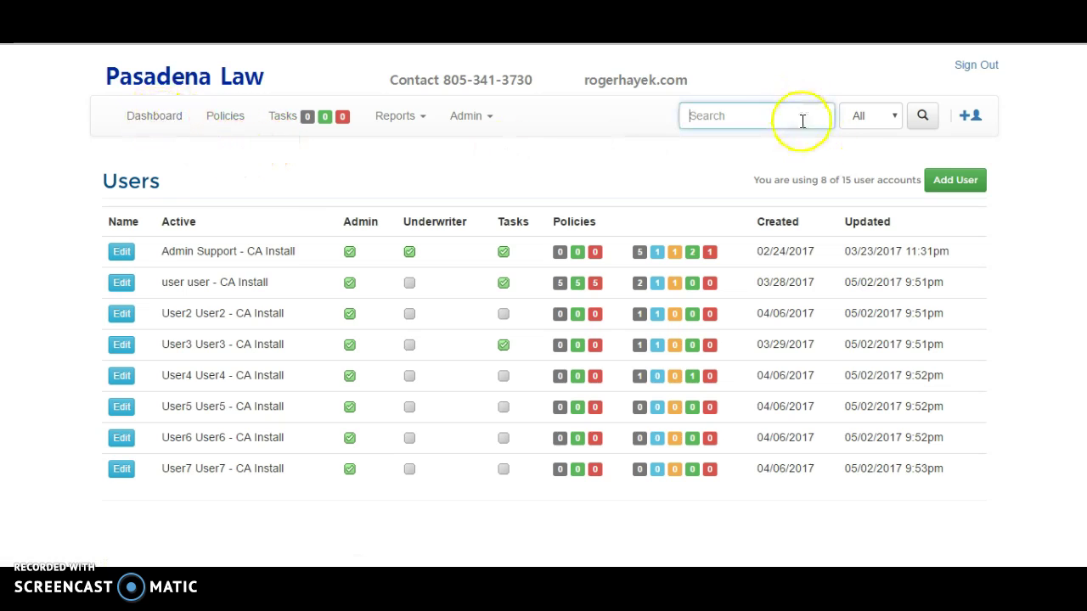
pyautogui.write('robert sm')
pyautogui.click(820, 142)
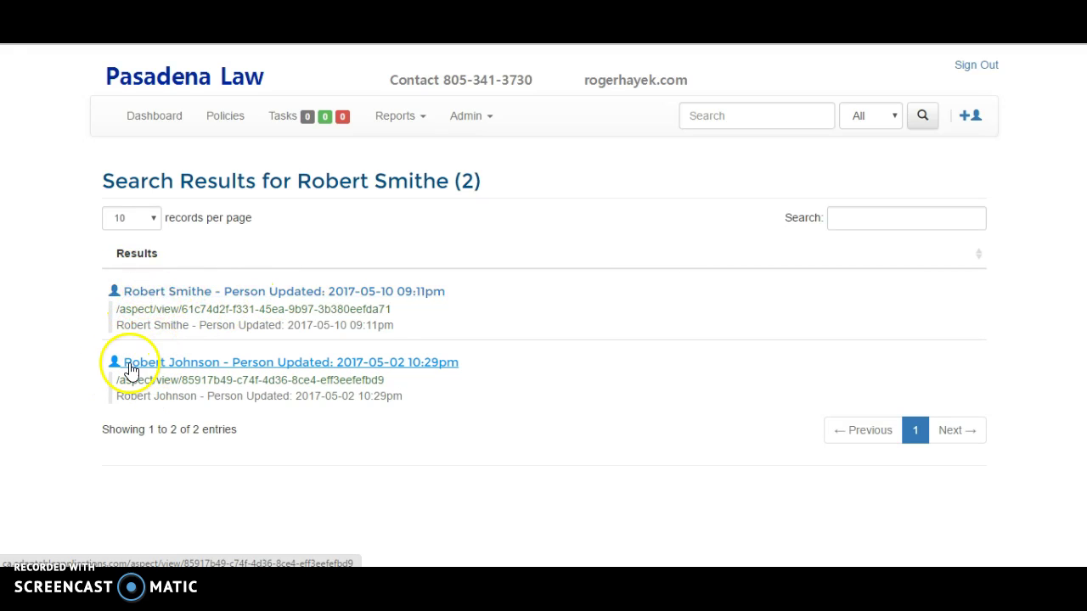
# - Search 'Person' restricted to the Person record type, listing 28 person records
pyautogui.click(772, 115)
pyautogui.write('Person')
pyautogui.press('Tab')
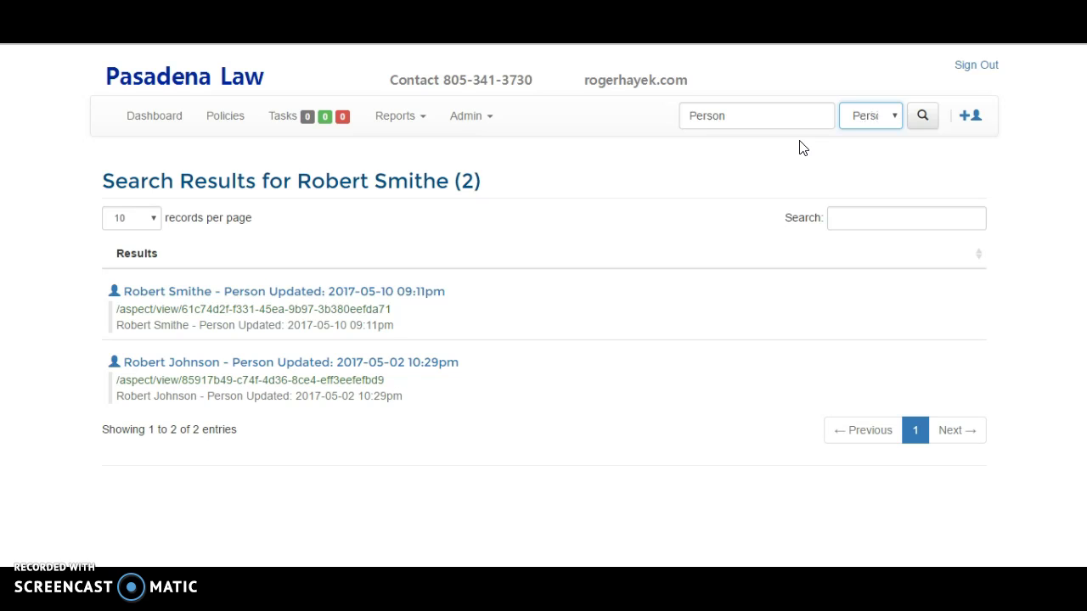
pyautogui.click(866, 117)
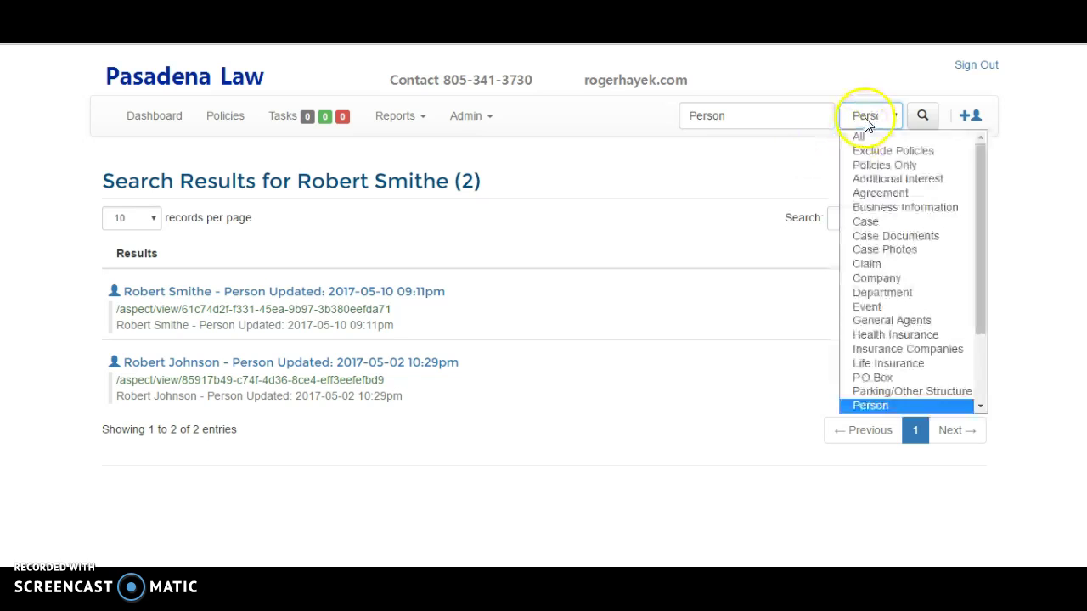
pyautogui.click(907, 407)
pyautogui.click(919, 118)
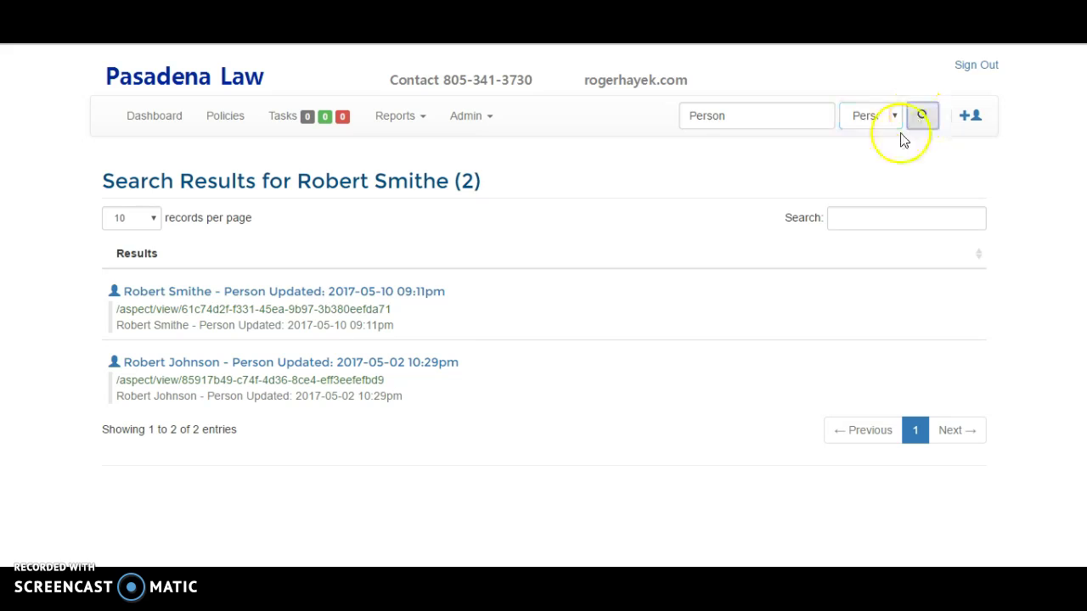
pyautogui.scroll(-6, 250, 339)
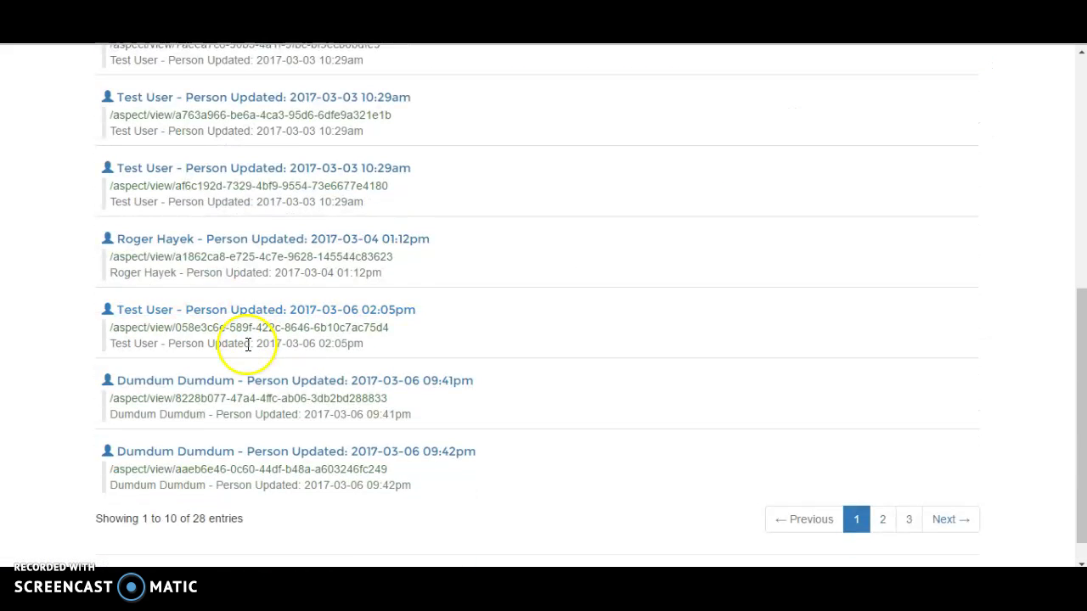
pyautogui.scroll(6, 249, 346)
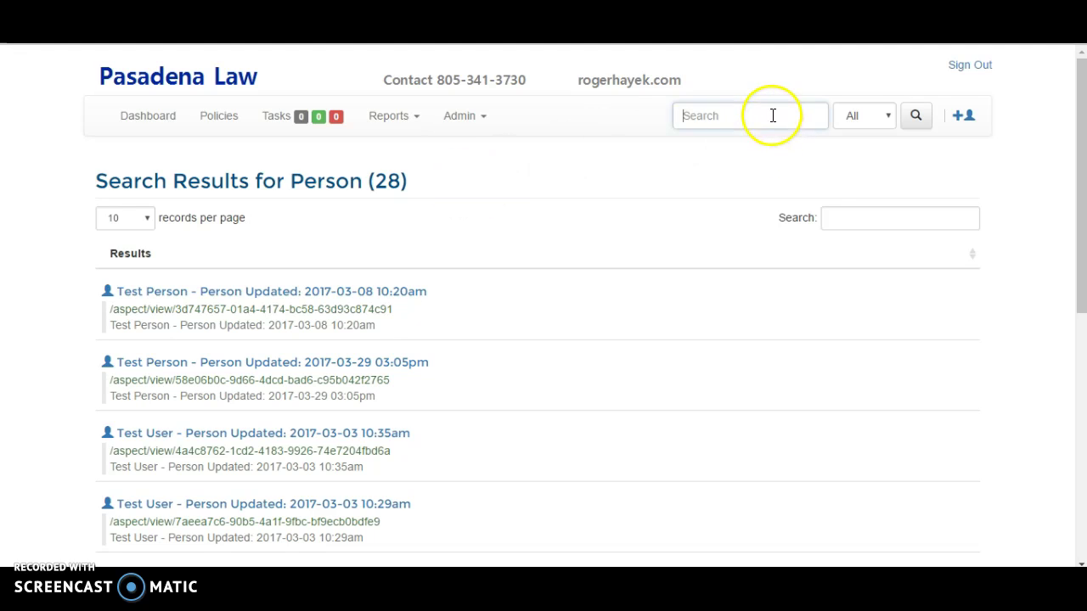
# - Search 'Case' restricted to the Case record type, finding the single case
pyautogui.write('Case')
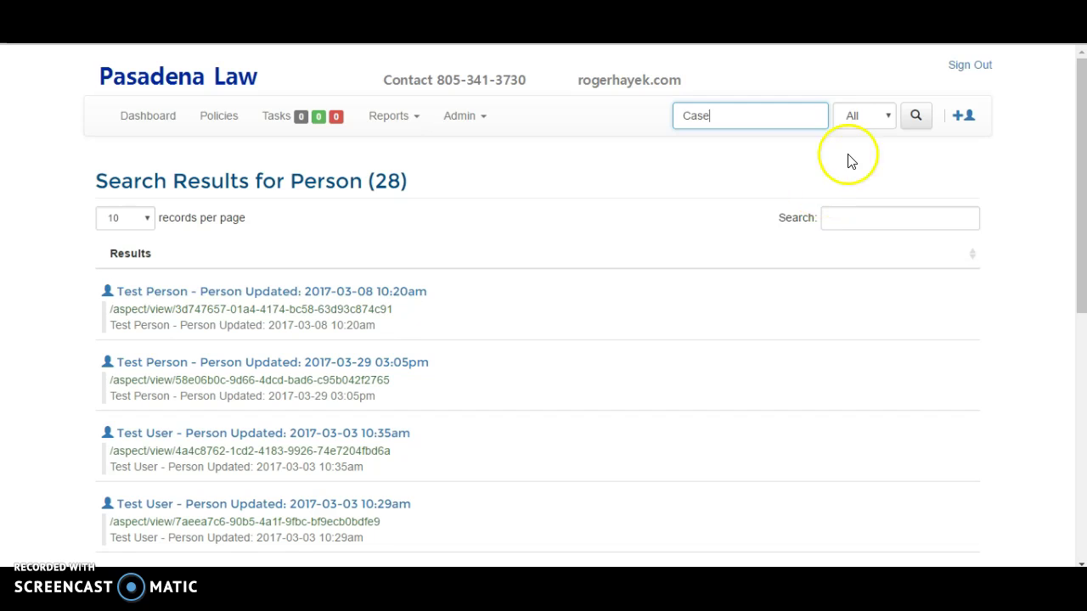
pyautogui.click(890, 116)
pyautogui.click(877, 223)
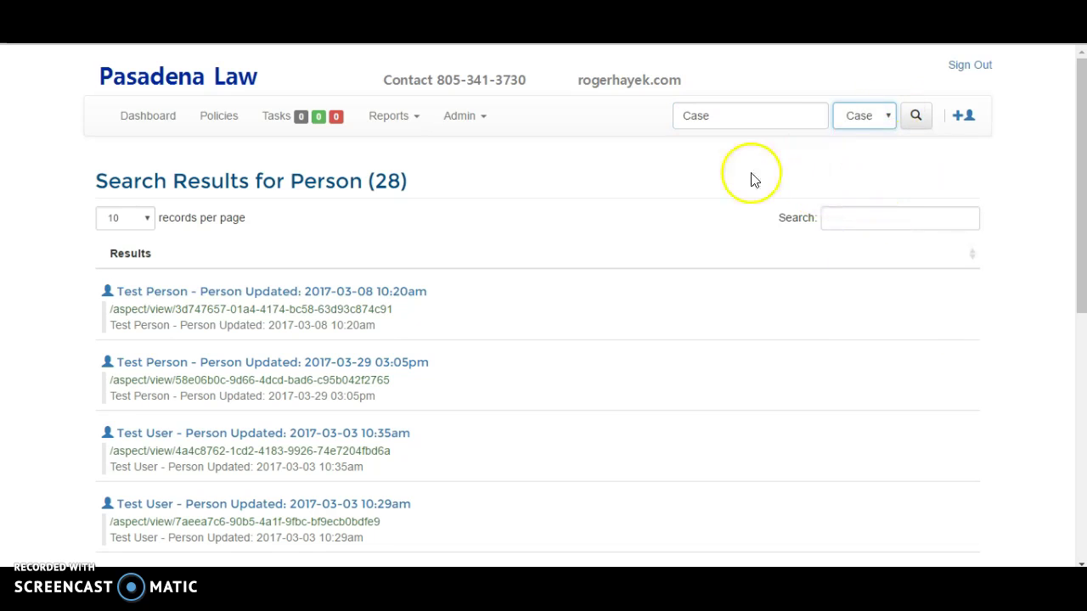
pyautogui.click(915, 116)
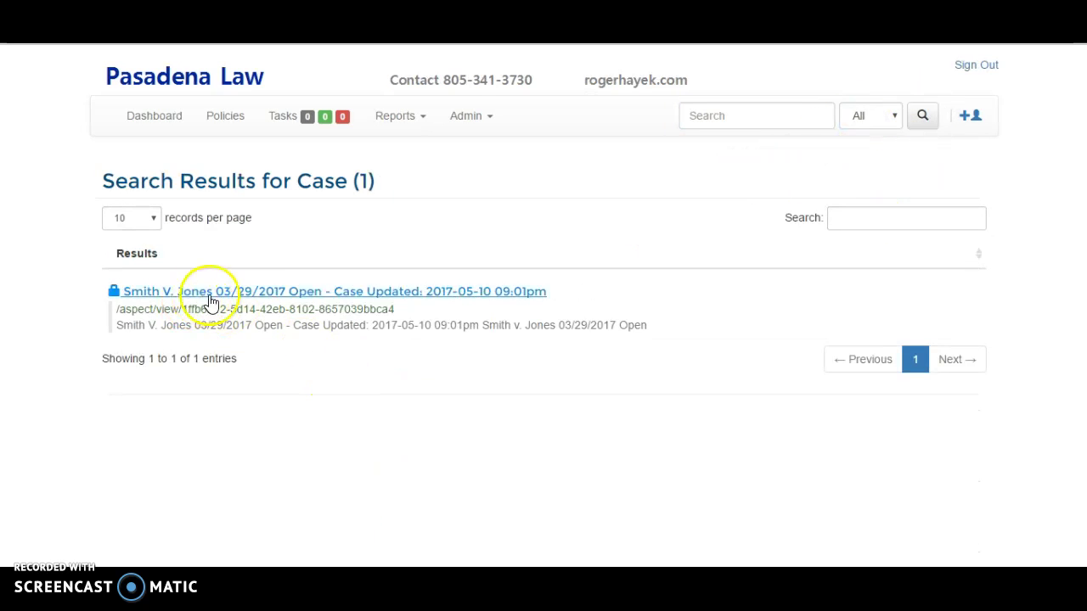
# - Search the person by name and open their record from the results
pyautogui.click(726, 125)
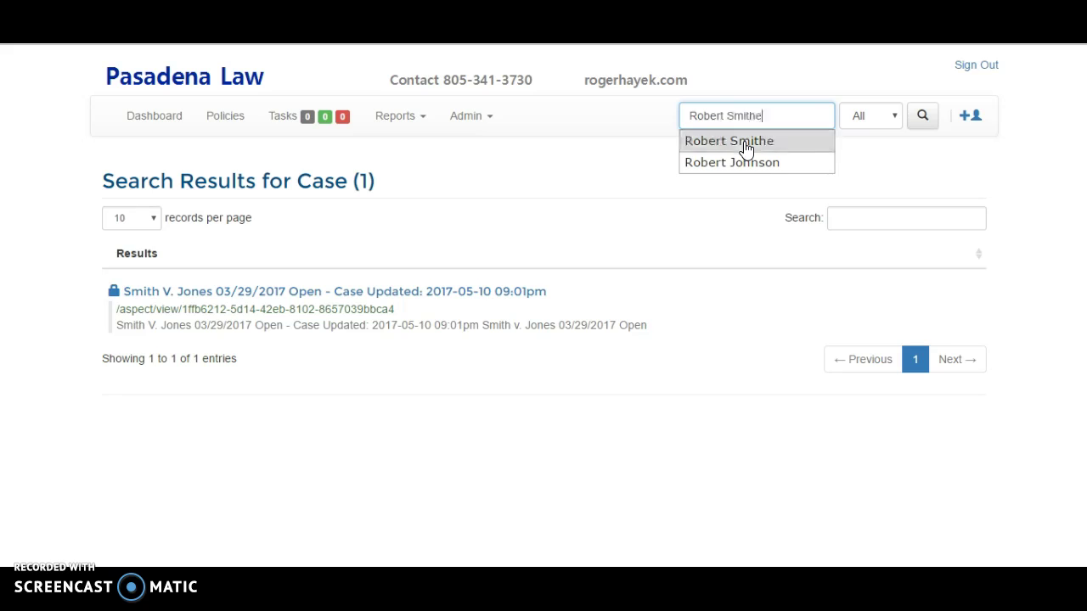
pyautogui.click(746, 144)
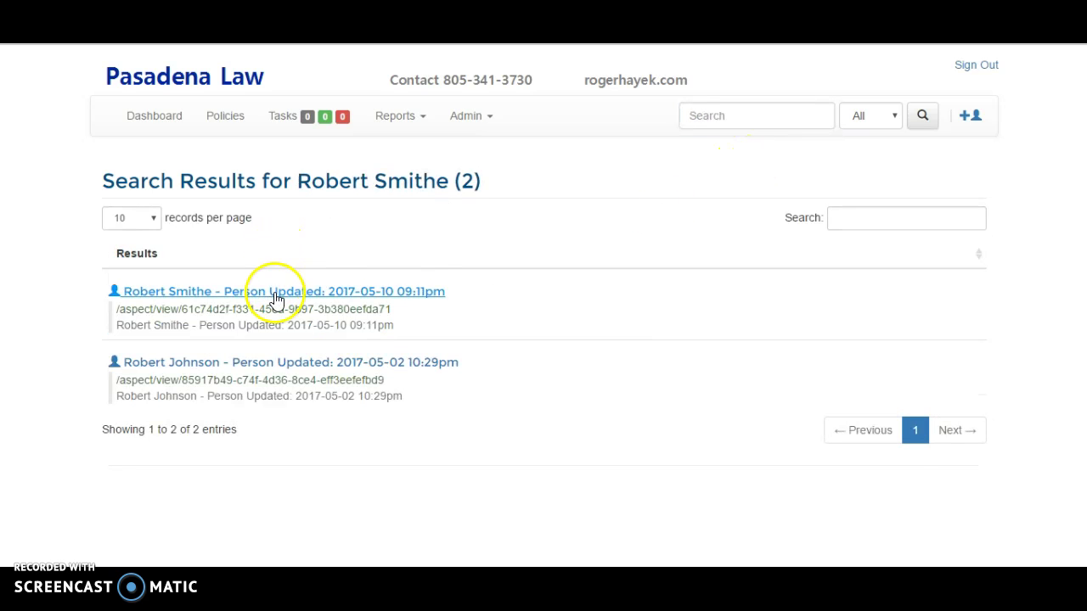
pyautogui.click(278, 298)
# - Add a Case aspect with the person as Plaintiff, creating a new case
pyautogui.click(204, 402)
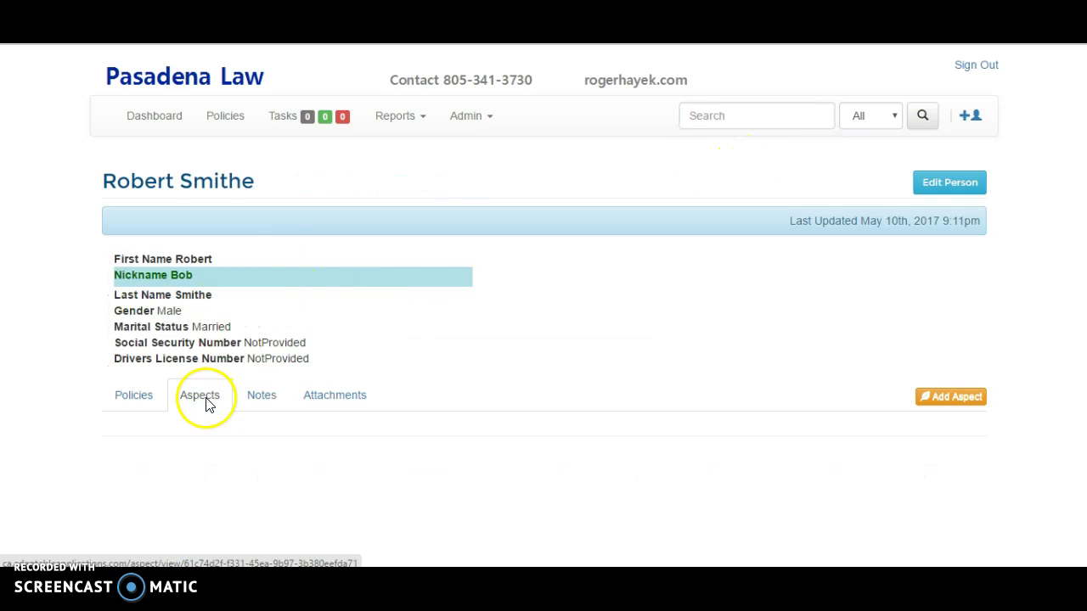
pyautogui.click(942, 399)
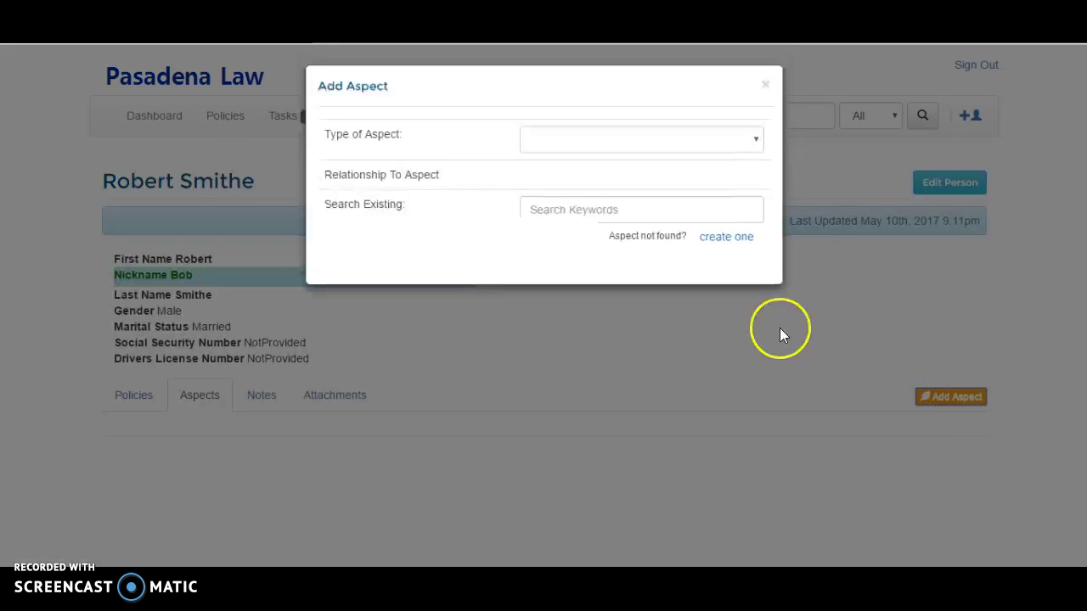
pyautogui.click(554, 143)
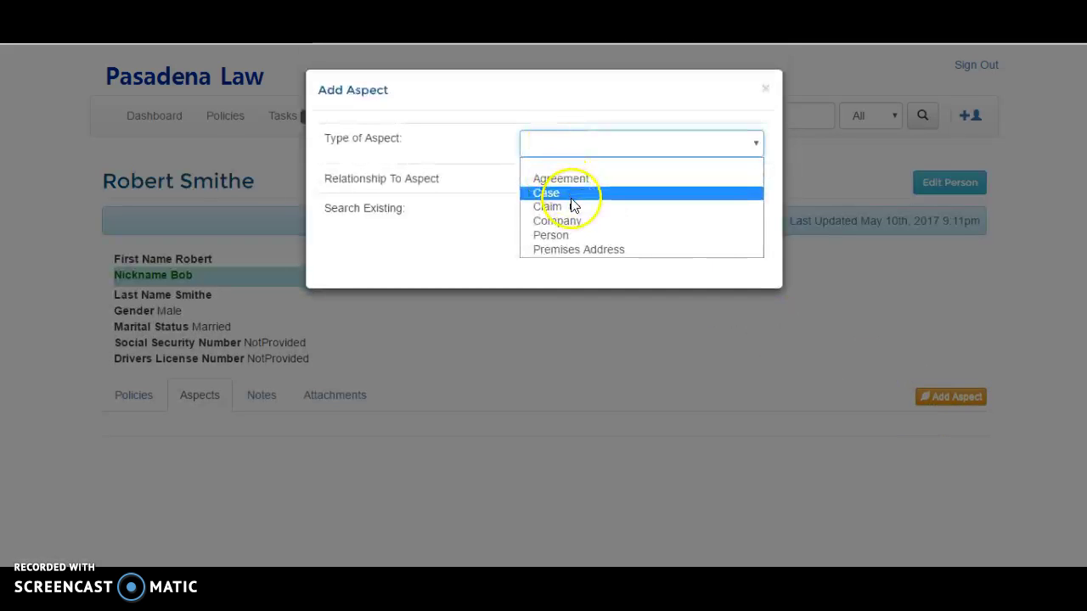
pyautogui.click(563, 194)
pyautogui.click(558, 184)
pyautogui.click(558, 184)
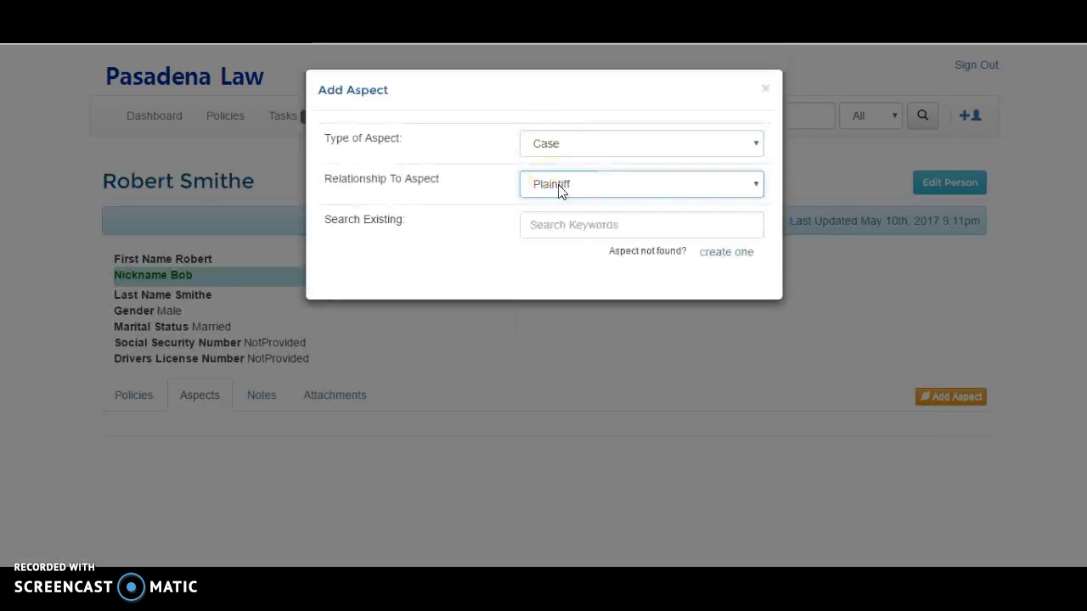
pyautogui.click(718, 253)
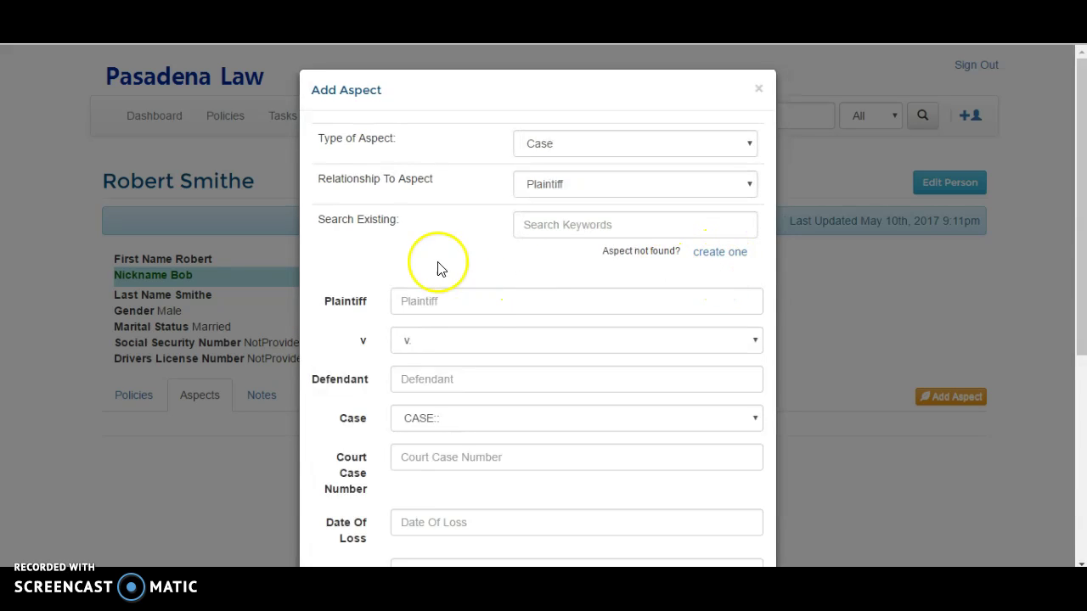
pyautogui.click(501, 315)
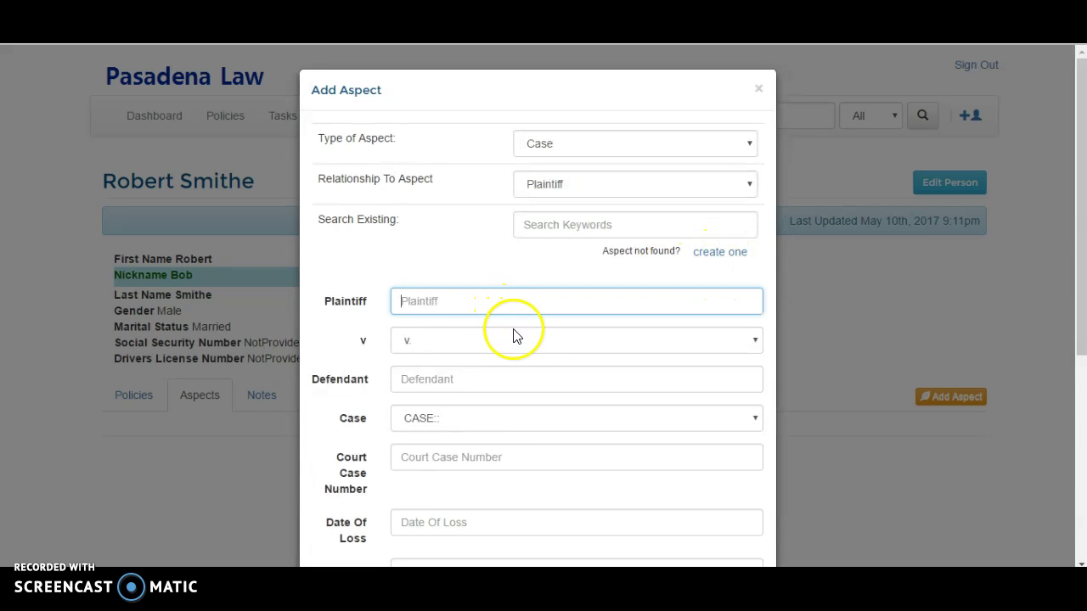
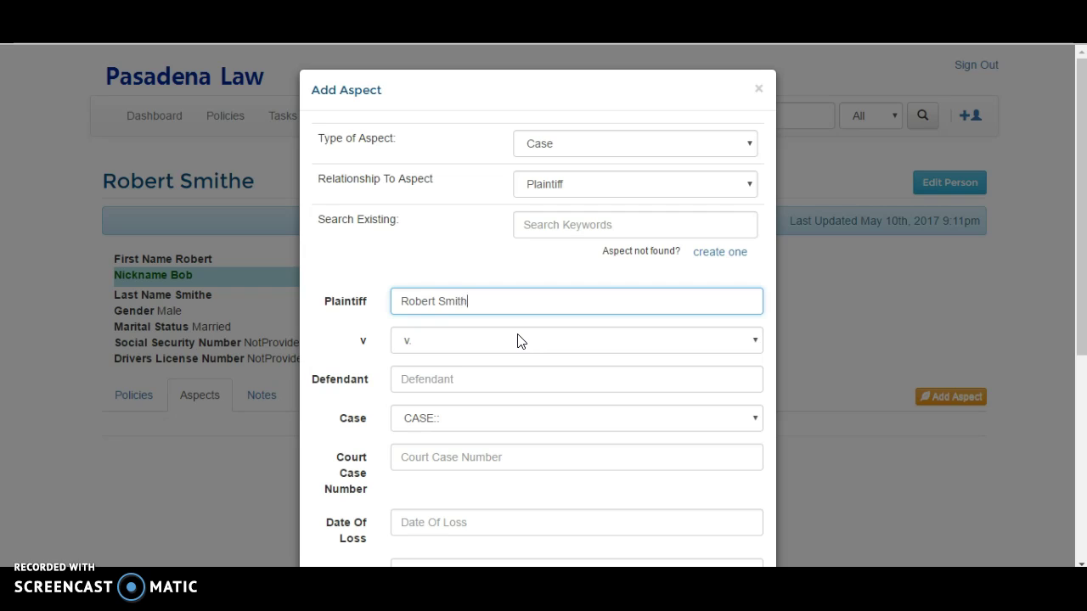
pyautogui.press('Tab')
pyautogui.press('Tab')
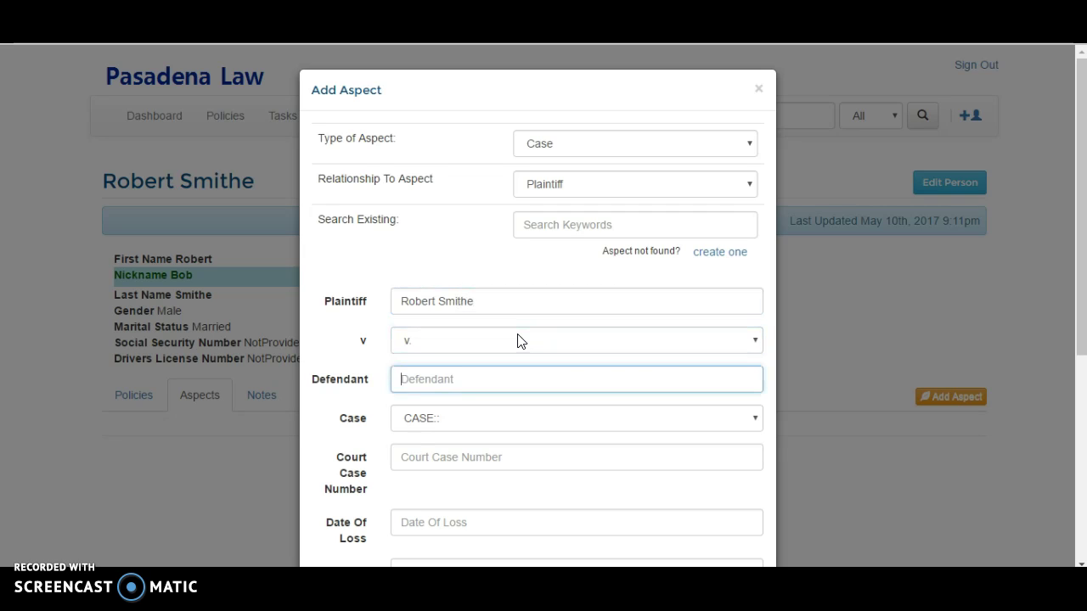
pyautogui.press('Tab')
pyautogui.press('Tab')
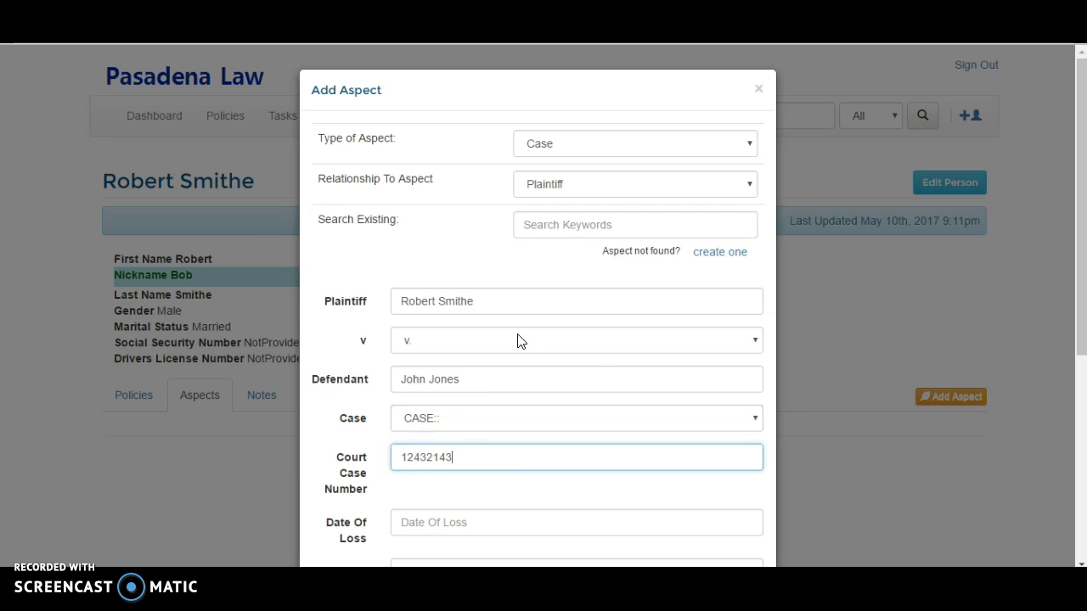
pyautogui.press('Tab')
pyautogui.press('Return')
pyautogui.press('Tab')
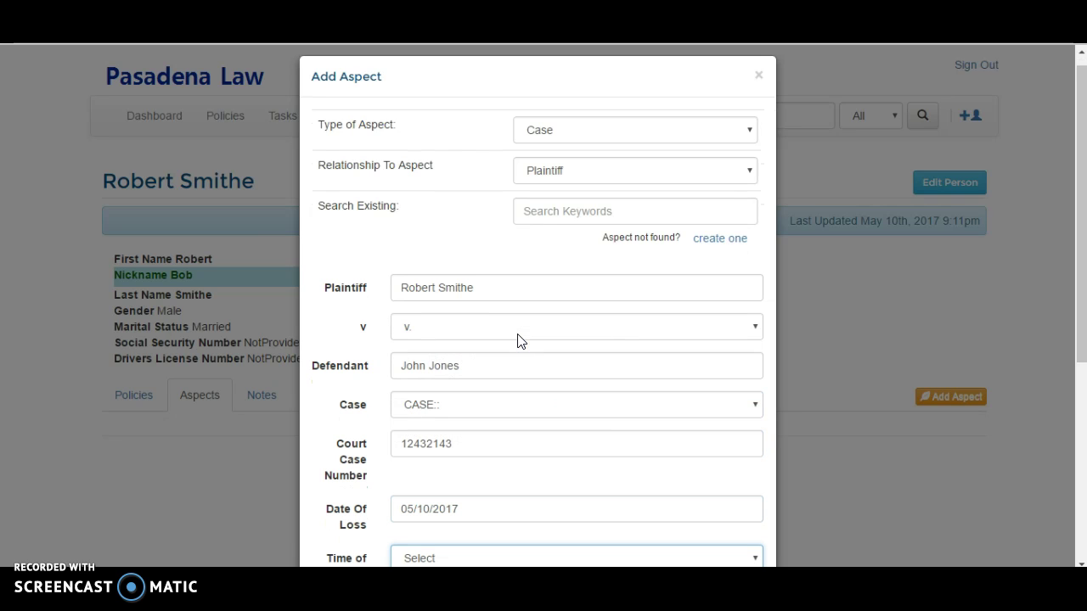
pyautogui.click(449, 406)
pyautogui.click(445, 306)
pyautogui.scroll(-2, 499, 367)
# - Describe the case as Slip and Fall, set status Closed, and save the aspect
pyautogui.click(454, 258)
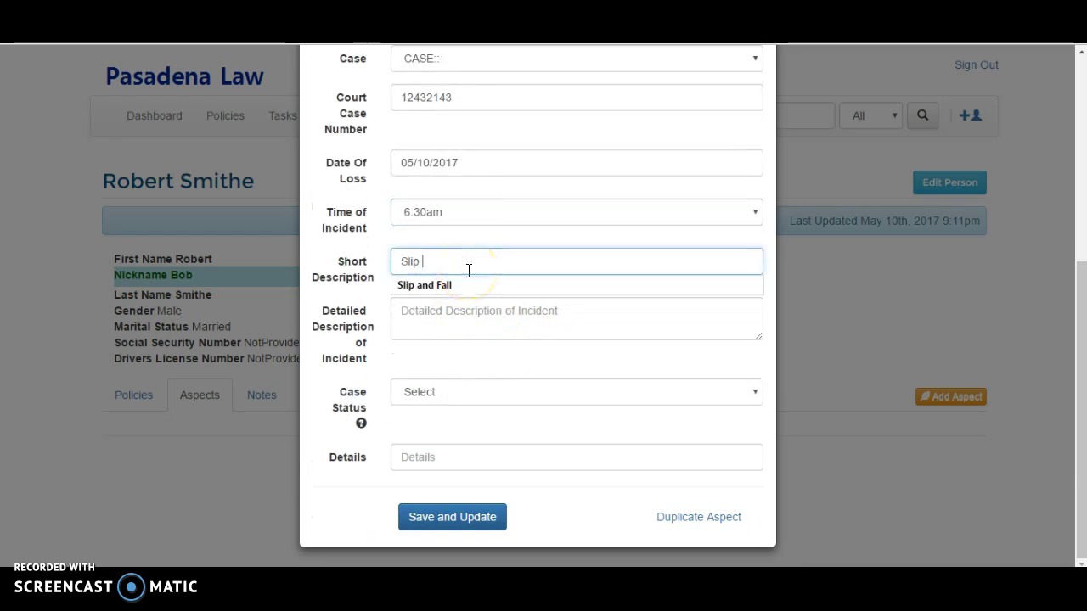
pyautogui.write('Slip and')
pyautogui.press('Down')
pyautogui.press('Return')
pyautogui.press('Tab')
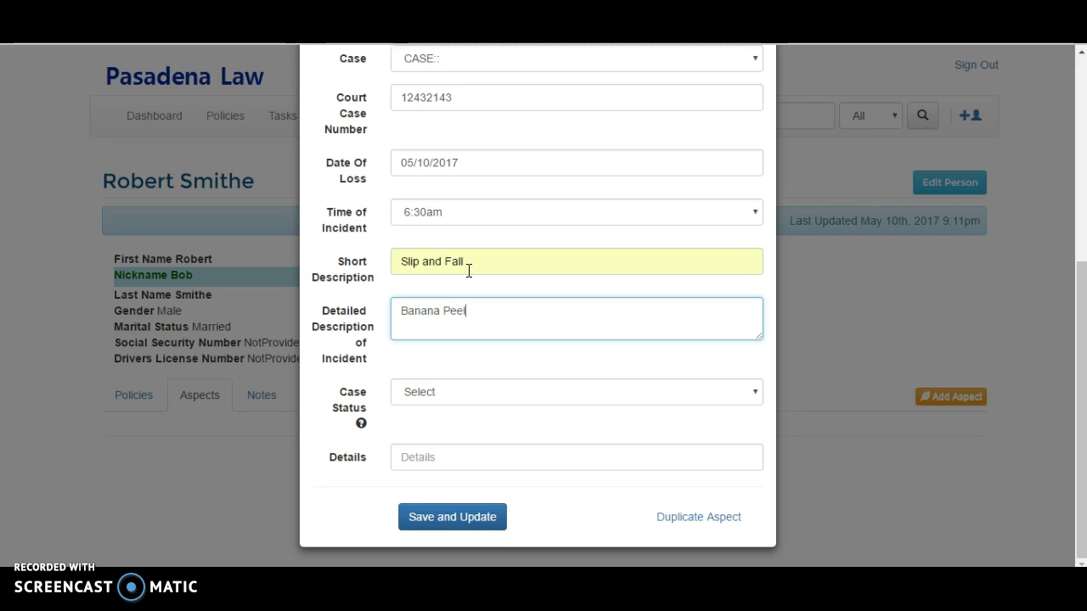
pyautogui.click(486, 397)
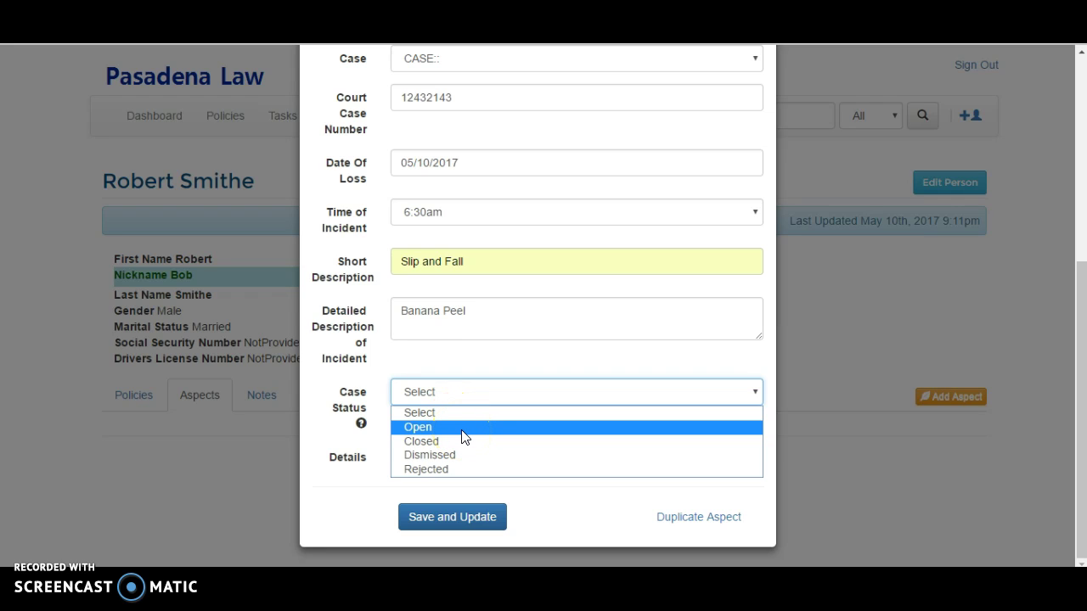
pyautogui.click(465, 442)
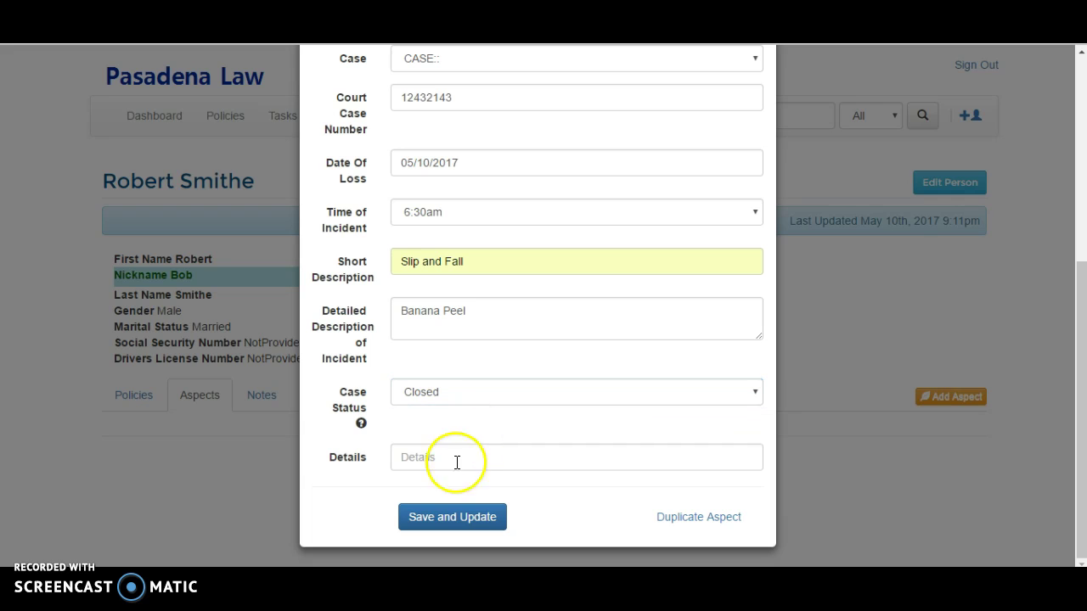
pyautogui.click(453, 518)
pyautogui.moveTo(361, 424)
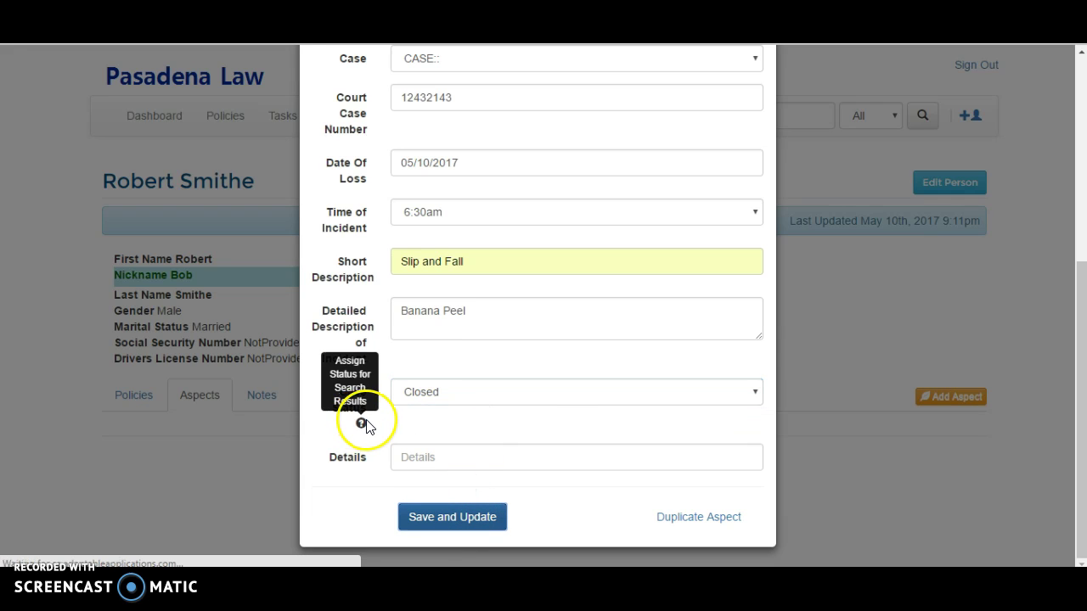
pyautogui.scroll(-1, 419, 382)
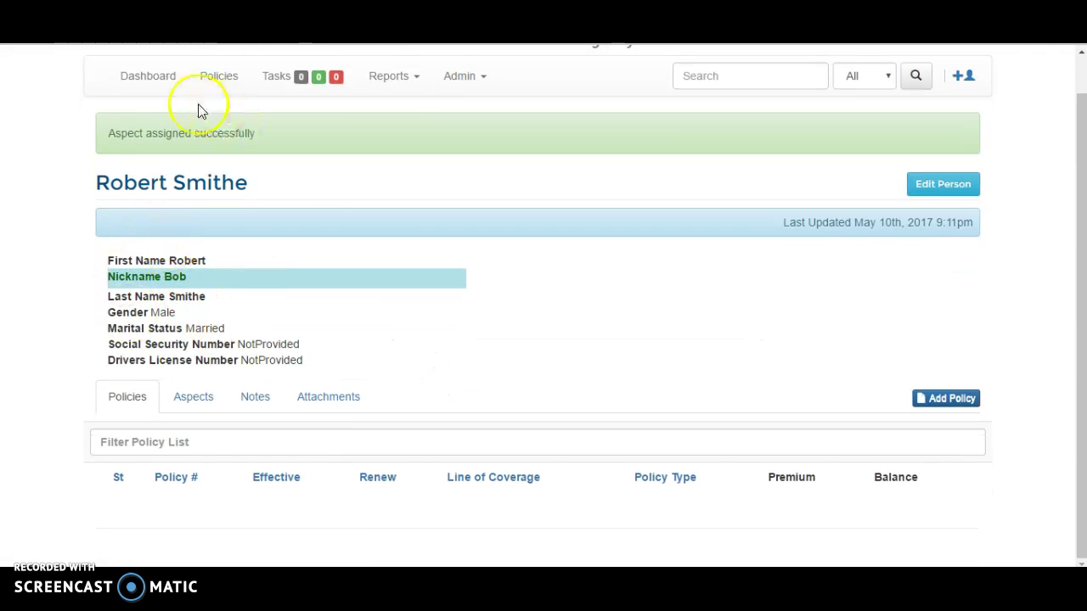
# - Open the new Slip and Fall case's page via the Aspects tab and a 'smit' search
pyautogui.click(206, 394)
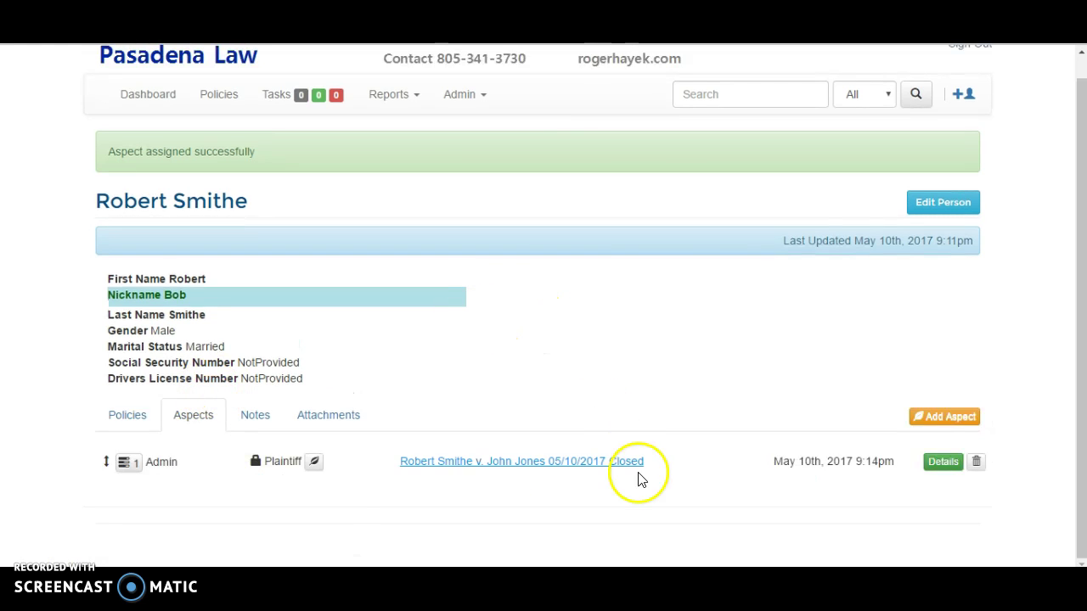
pyautogui.click(561, 463)
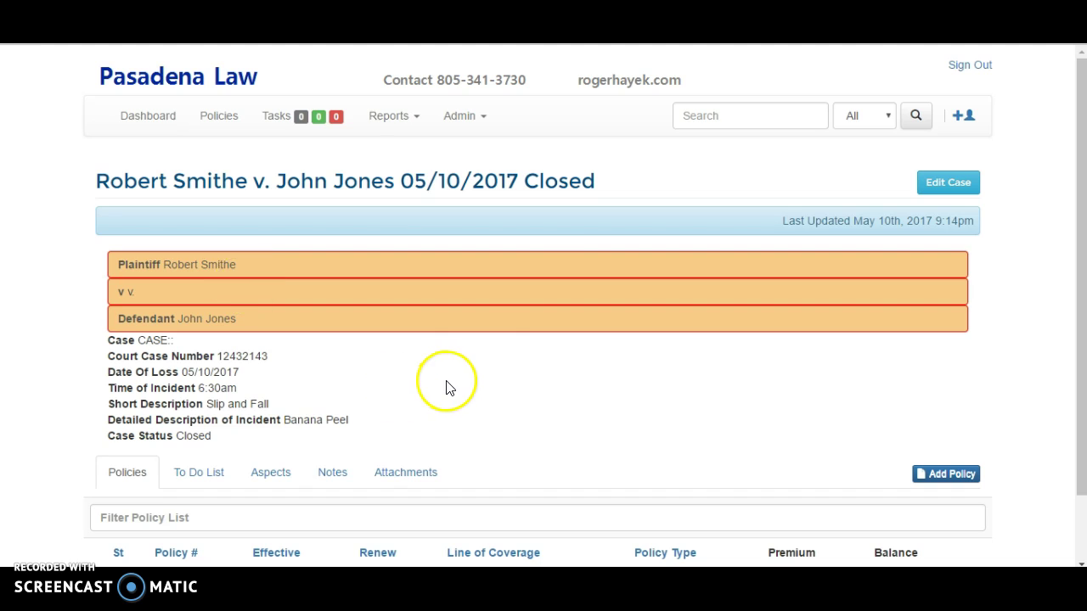
pyautogui.click(734, 113)
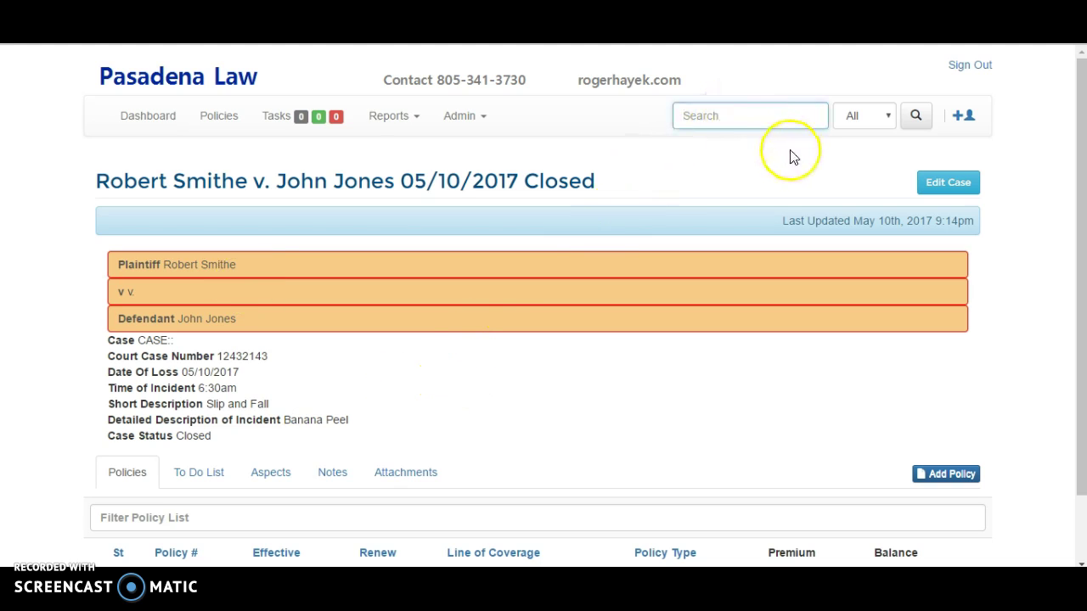
pyautogui.write('smithe')
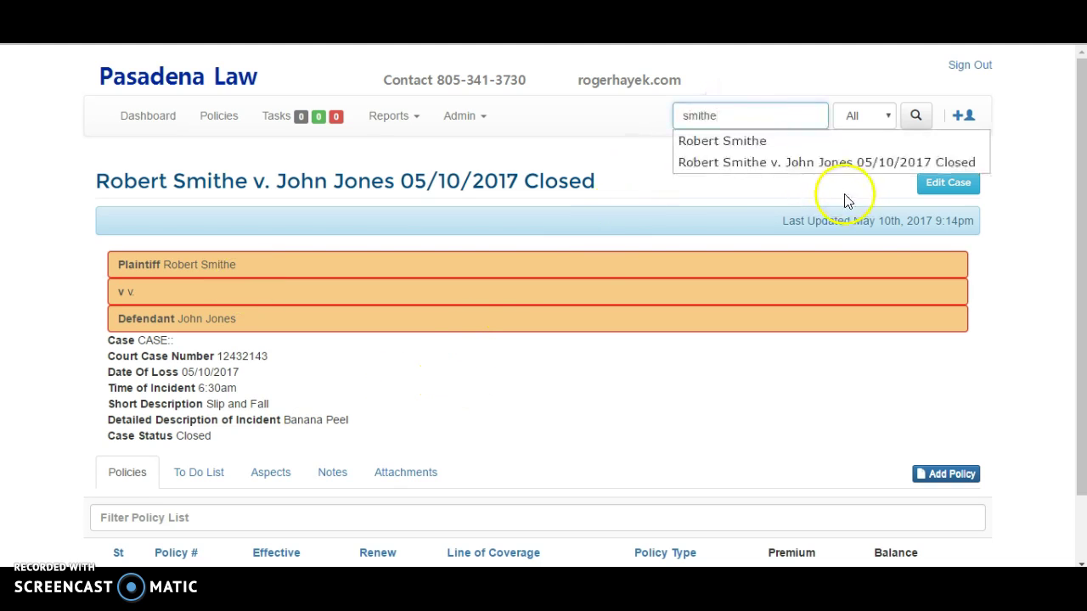
pyautogui.click(704, 163)
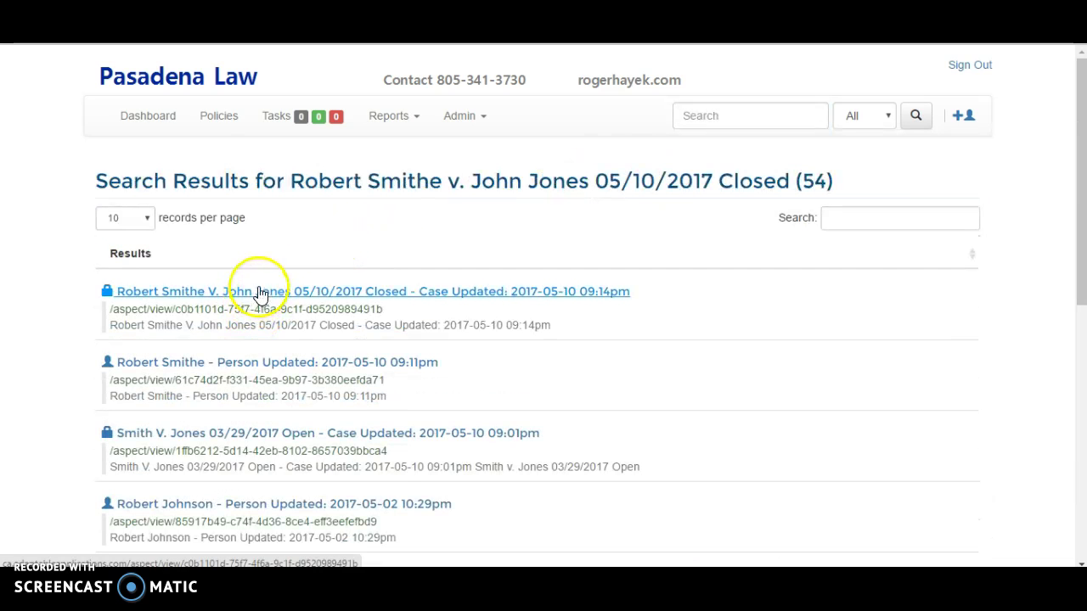
pyautogui.click(261, 293)
pyautogui.scroll(-1, 382, 346)
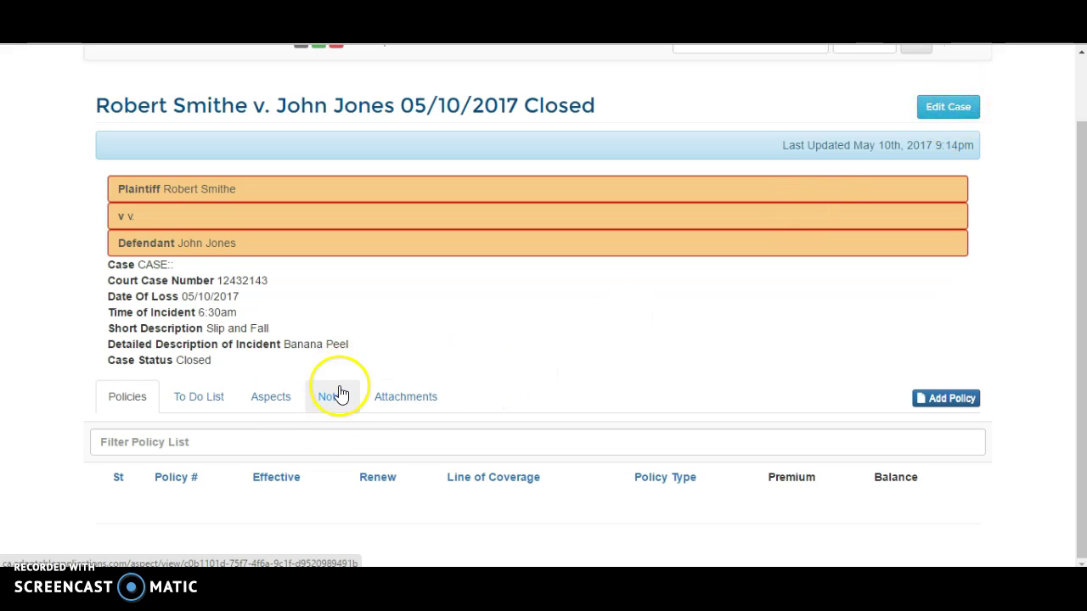
# - From the case's To Do list, start a task with subject plaintiff's surname plus 'Deposition', and check the Assigned options
pyautogui.click(216, 405)
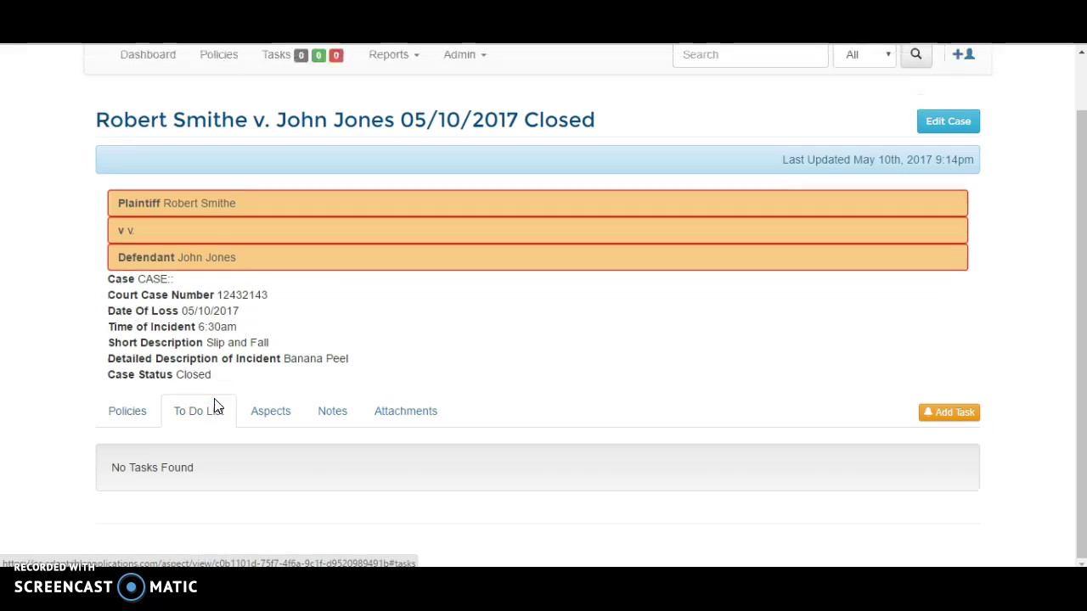
pyautogui.click(931, 413)
pyautogui.click(428, 155)
pyautogui.write('SMithe,')
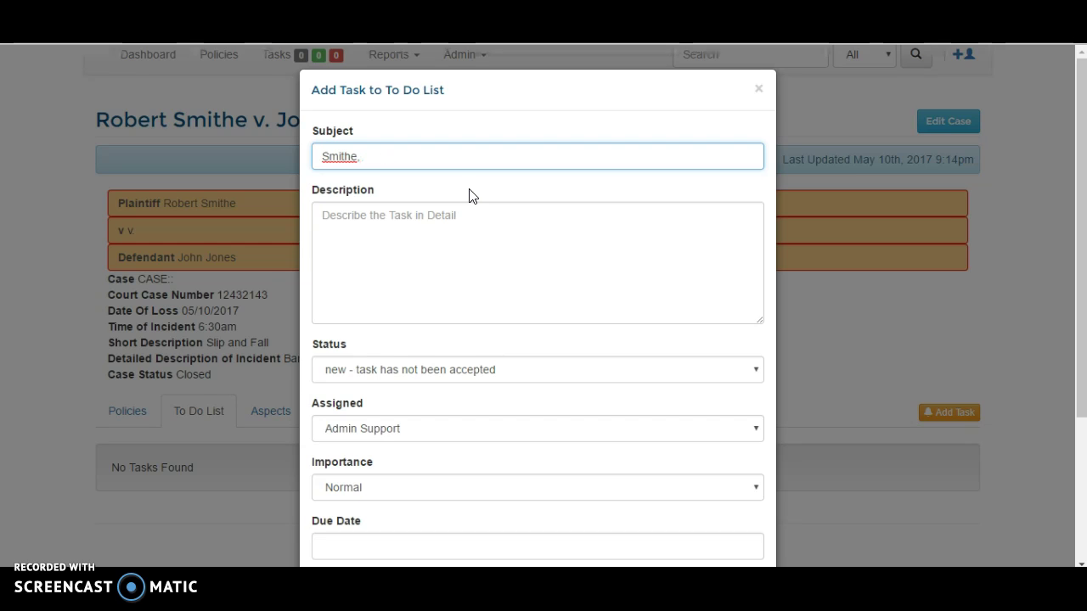
pyautogui.write('Deposition')
pyautogui.press('Tab')
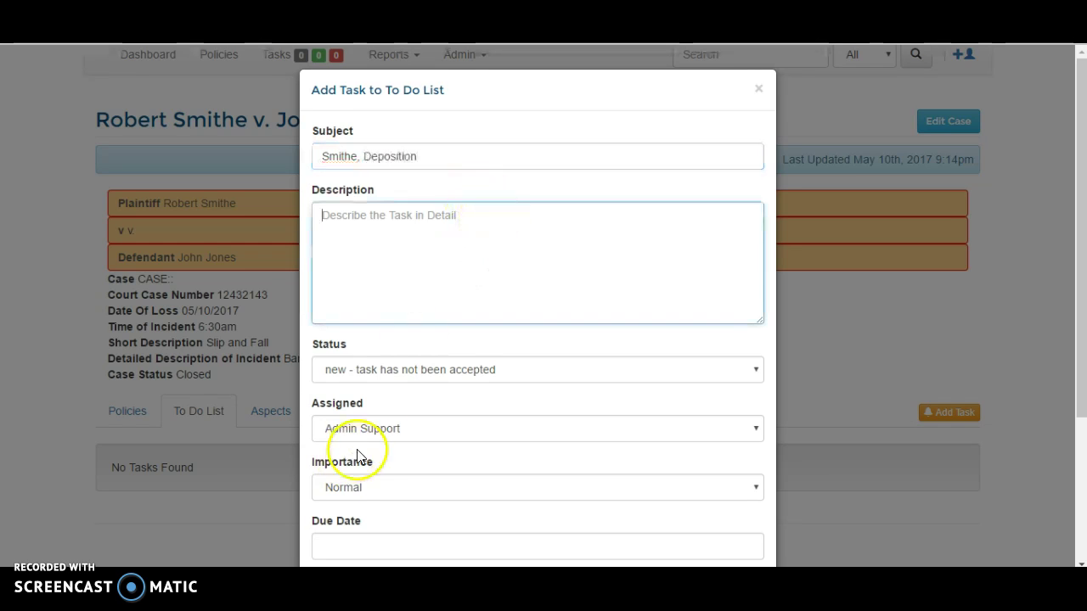
pyautogui.scroll(-3, 357, 453)
pyautogui.click(401, 226)
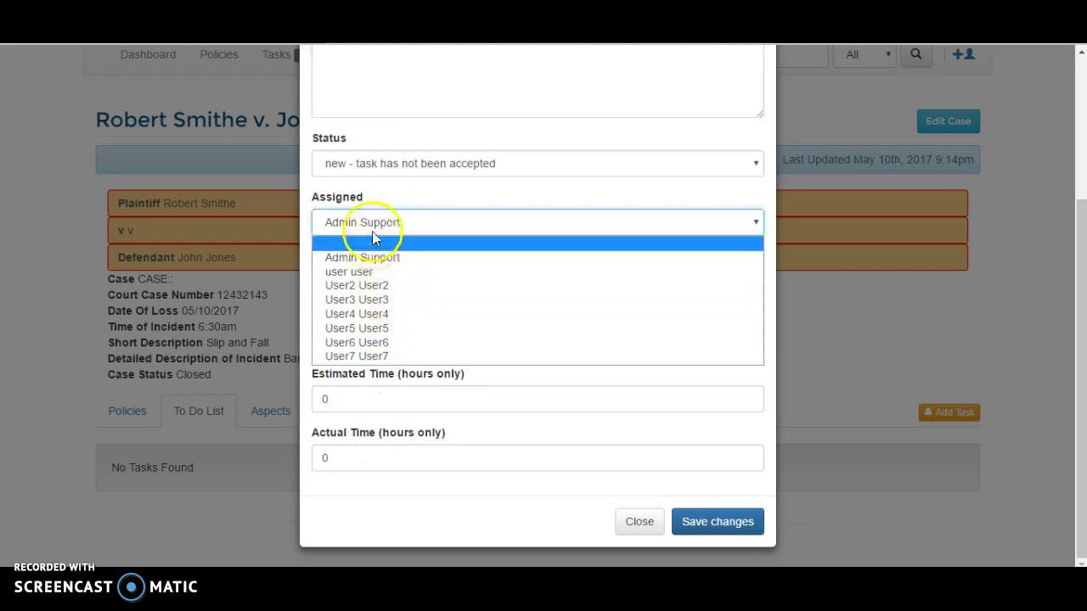
pyautogui.scroll(5, 374, 187)
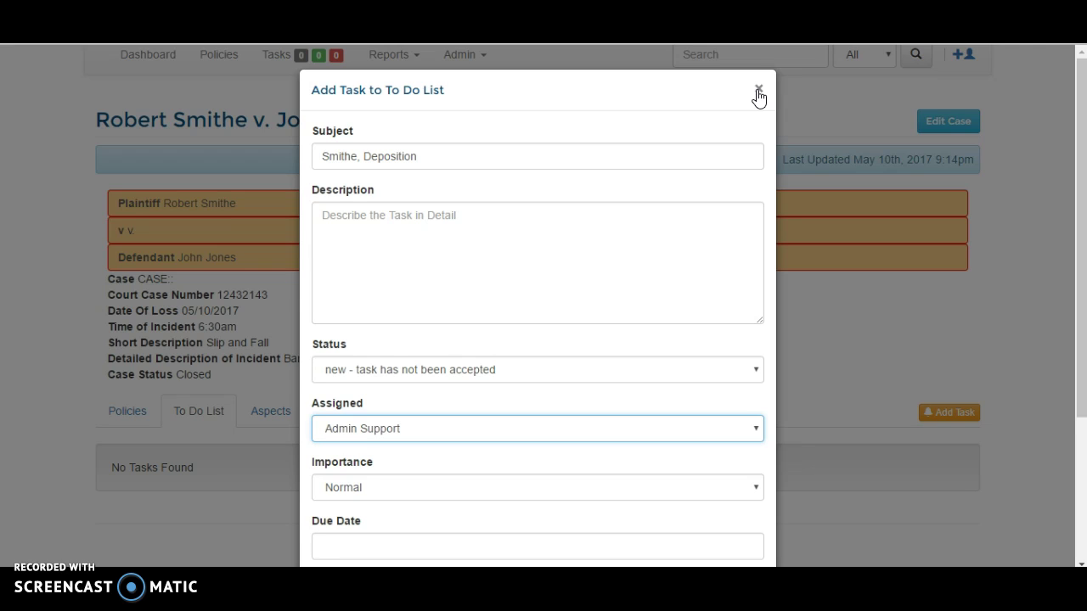
# - Discard the task draft and start a new Person aspect with the Defendant relationship
pyautogui.click(758, 90)
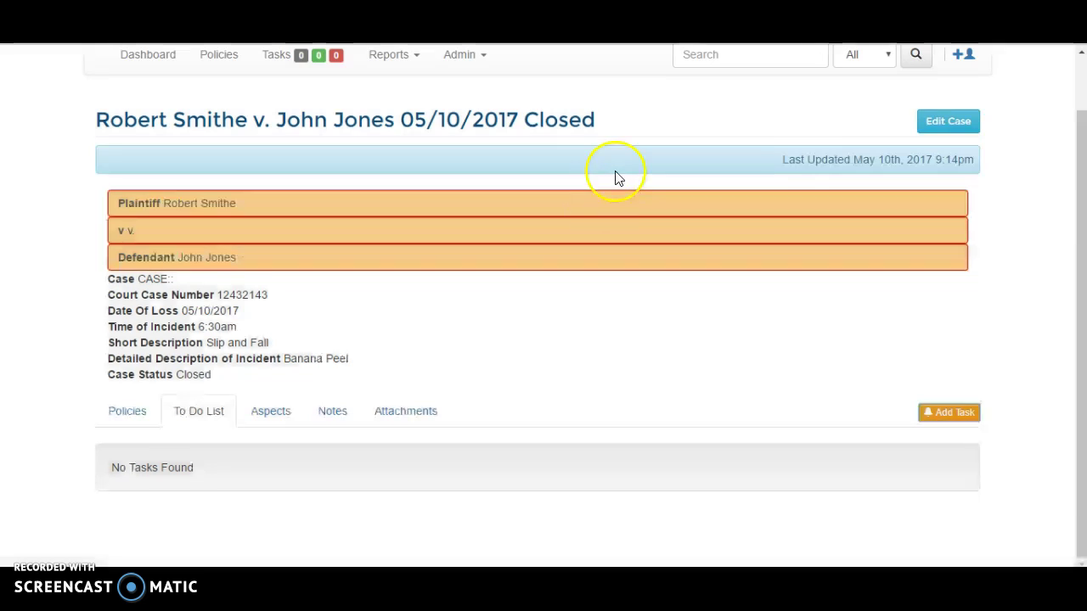
pyautogui.click(272, 412)
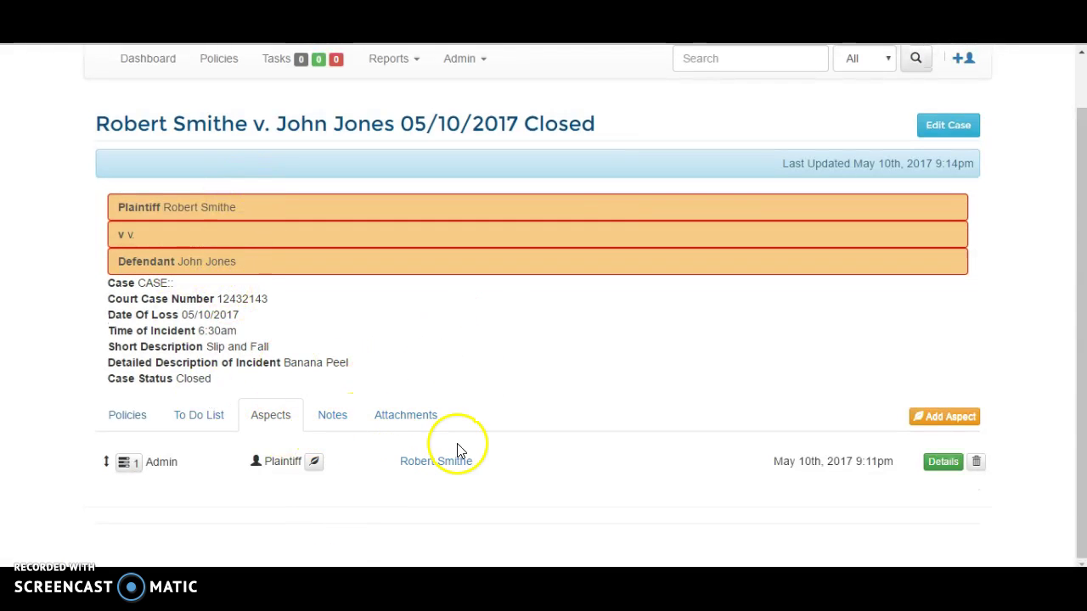
pyautogui.click(943, 416)
pyautogui.click(572, 141)
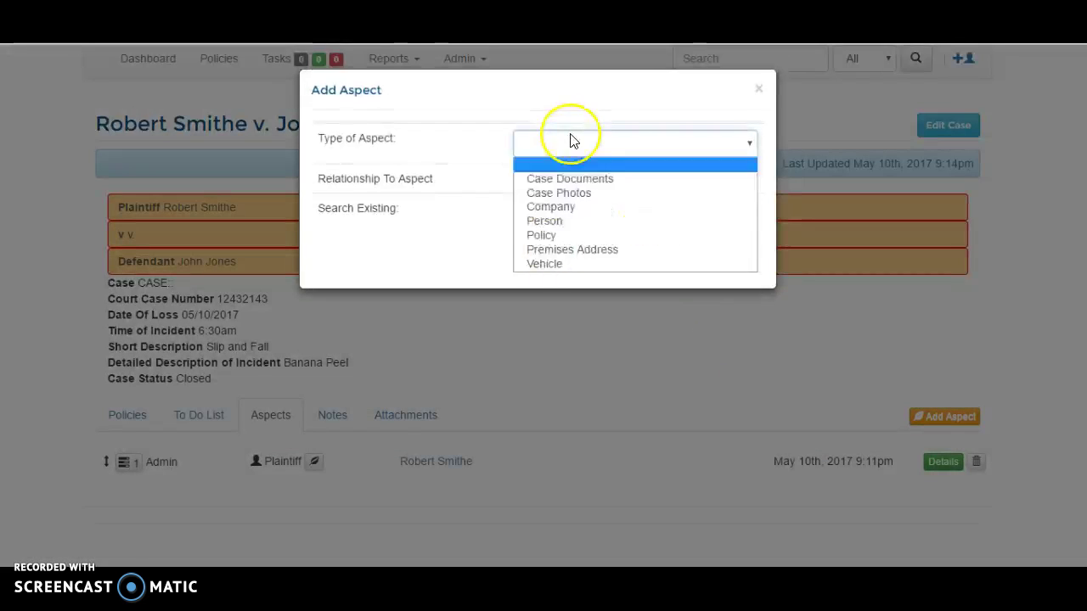
pyautogui.click(552, 221)
pyautogui.click(545, 184)
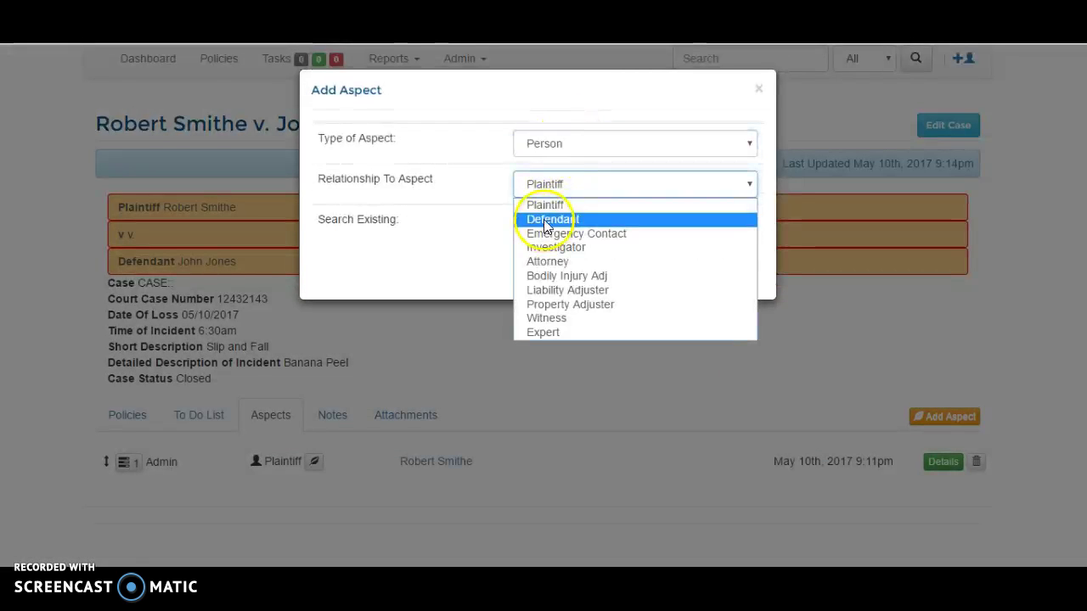
pyautogui.click(550, 219)
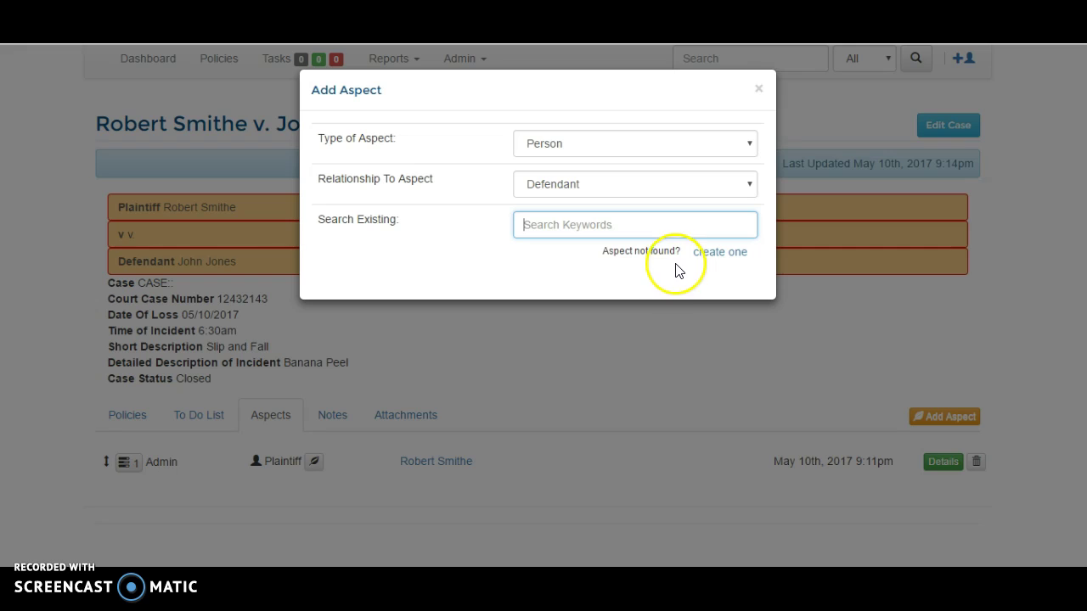
# - Search 'test', attach Test Person to the case, and review the updated aspects list
pyautogui.write('test')
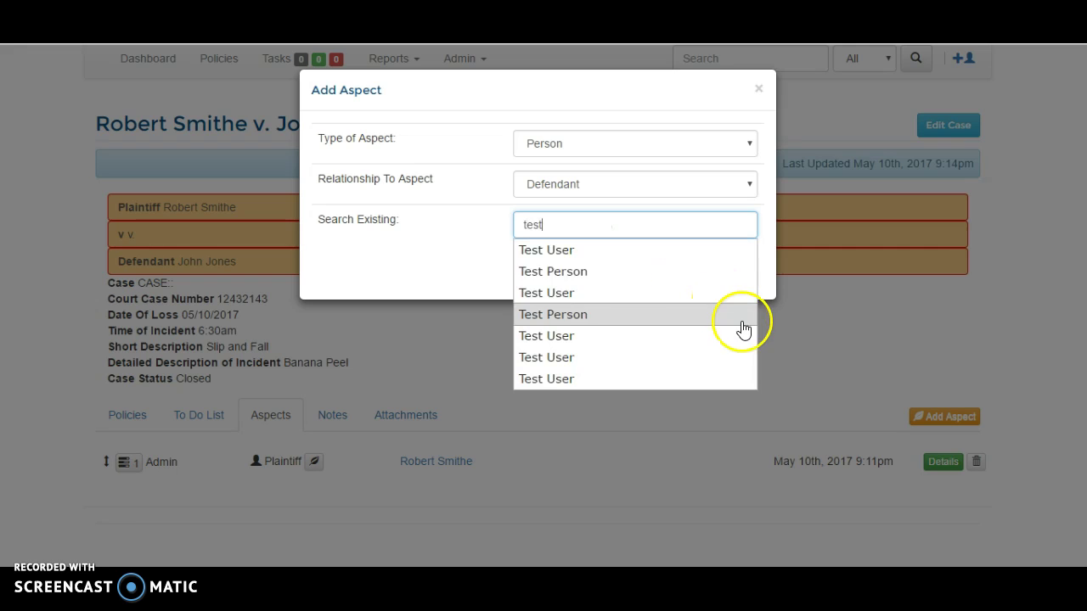
pyautogui.click(604, 283)
pyautogui.click(576, 273)
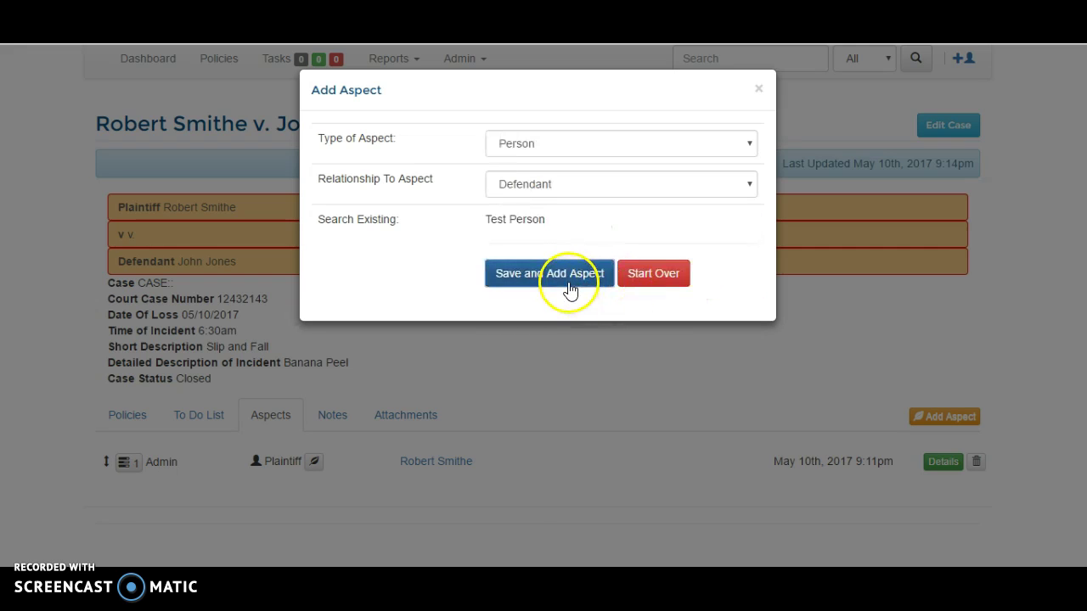
pyautogui.scroll(-2, 340, 382)
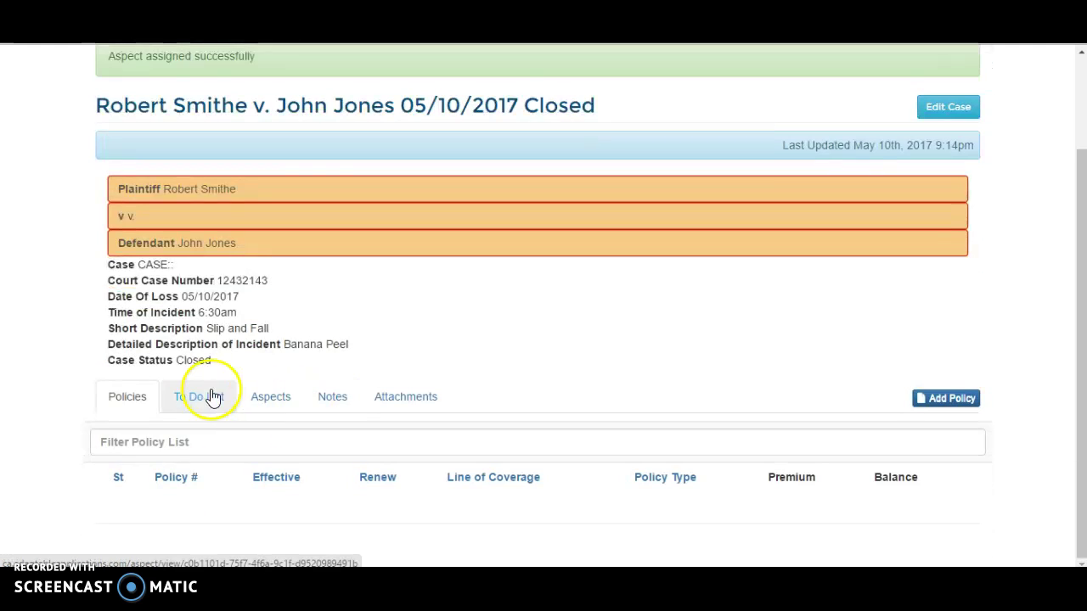
pyautogui.click(268, 399)
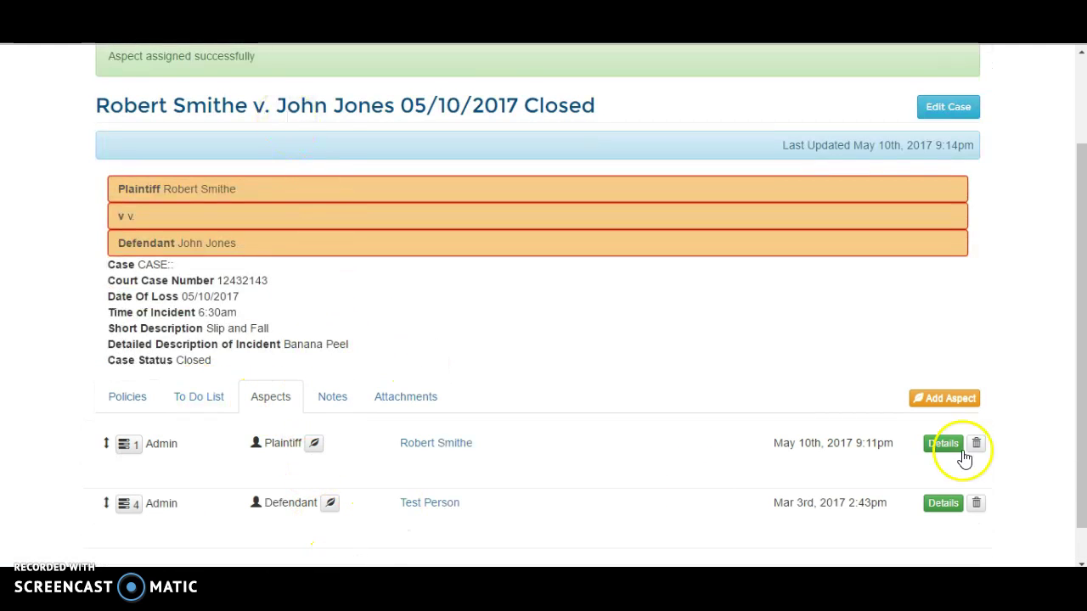
# - Start another aspect as a Person and browse its relationships, keeping Plaintiff
pyautogui.click(942, 399)
pyautogui.click(595, 146)
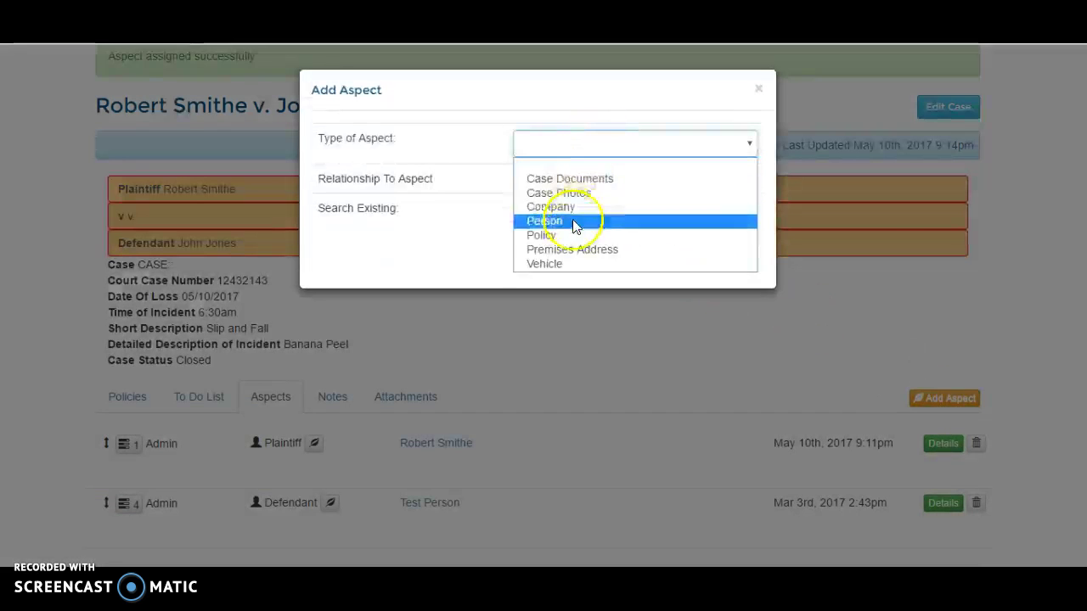
pyautogui.click(574, 219)
pyautogui.click(544, 186)
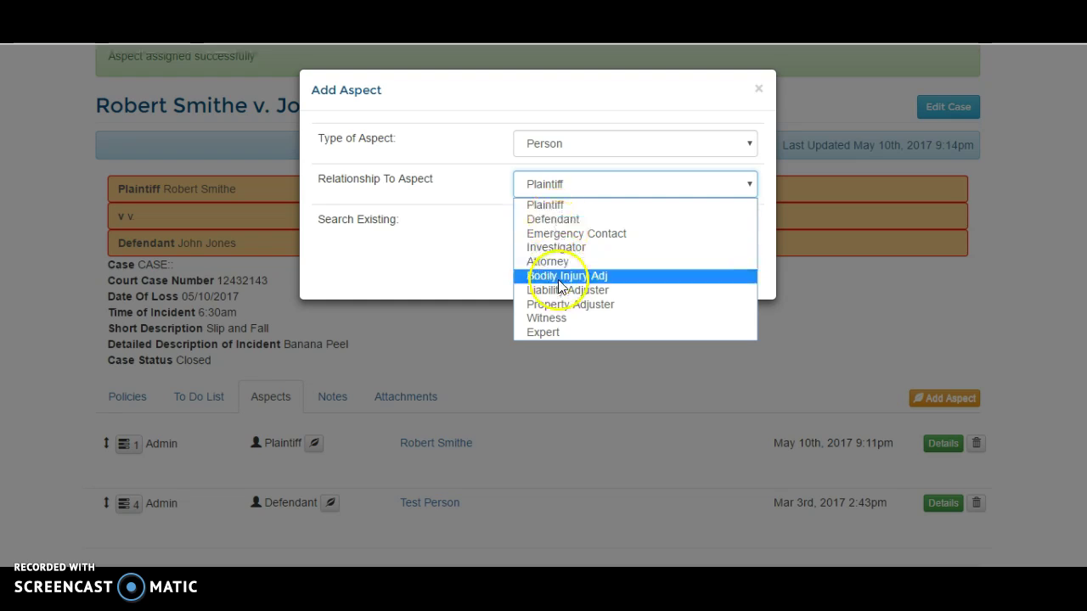
pyautogui.click(487, 245)
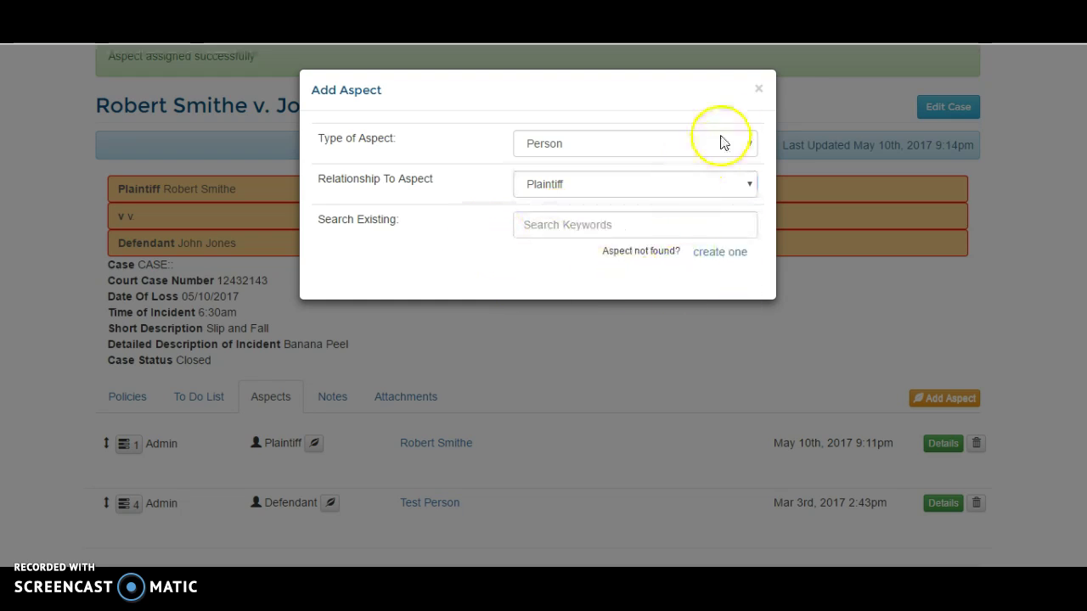
# - Try Premises Address with Plaintiff Mailing, then switch to Case Documents and view its relationships
pyautogui.click(592, 151)
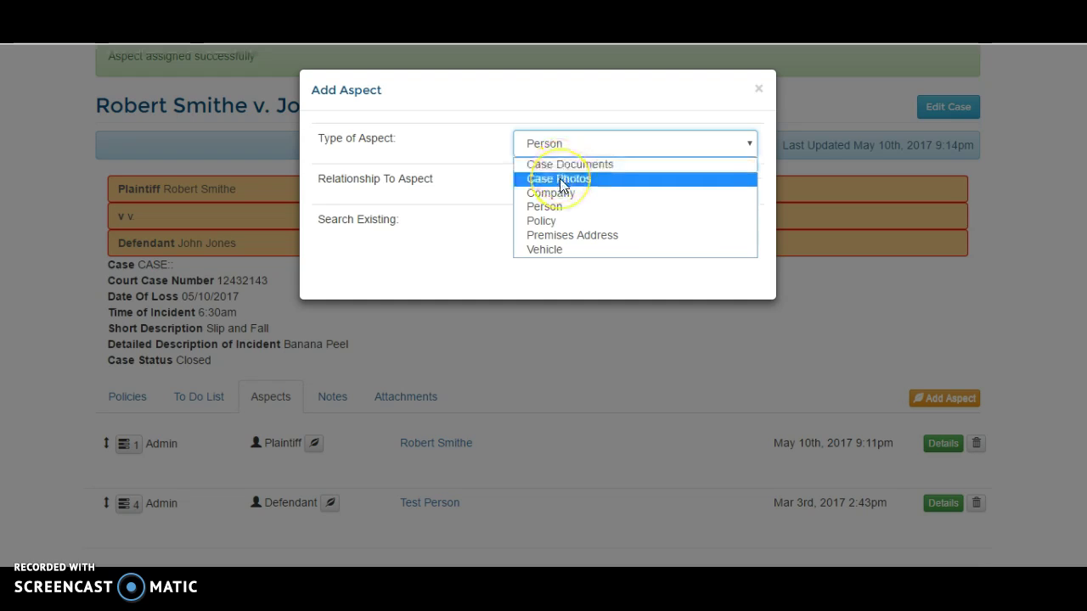
pyautogui.click(543, 236)
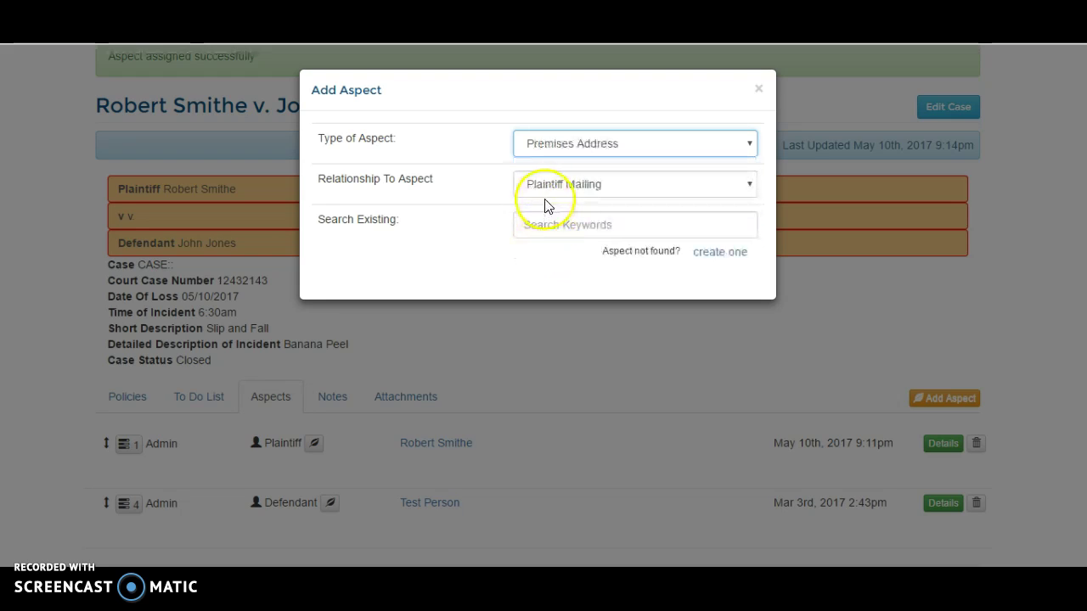
pyautogui.click(551, 185)
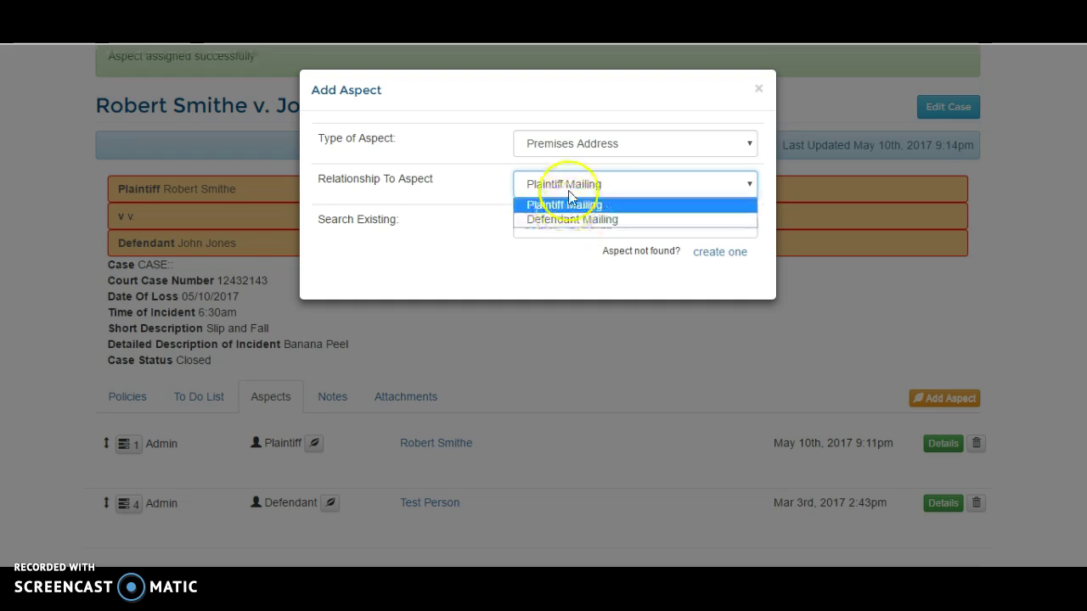
pyautogui.click(569, 200)
pyautogui.click(589, 144)
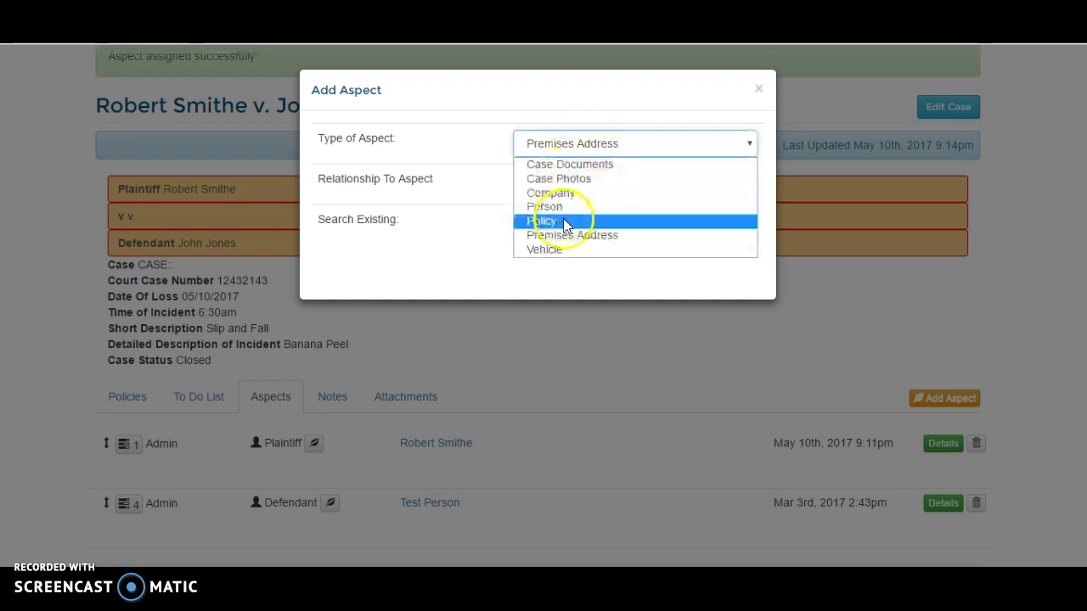
pyautogui.click(571, 169)
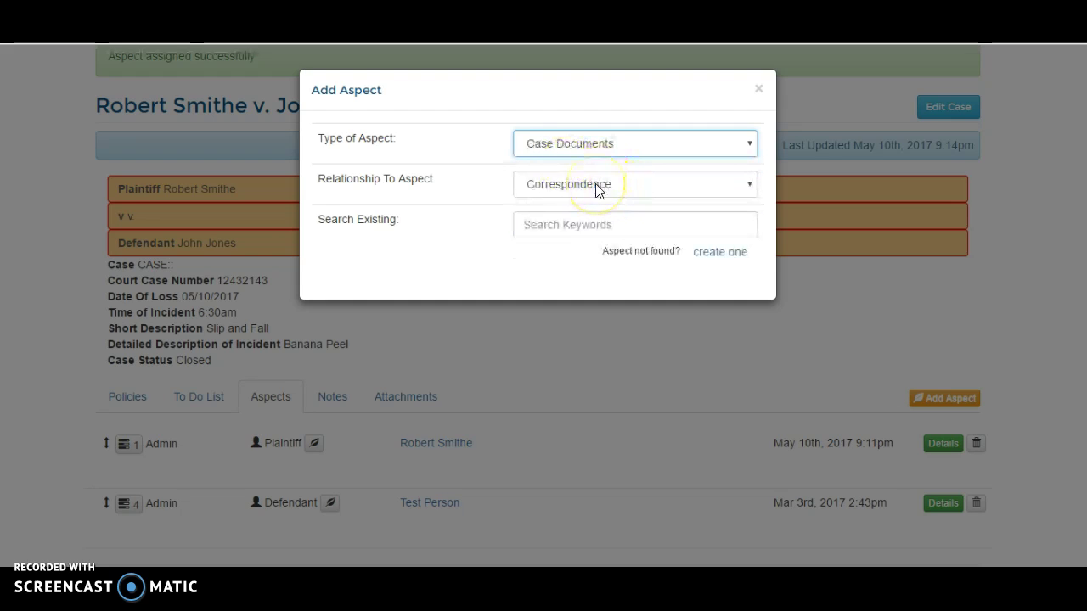
pyautogui.click(597, 187)
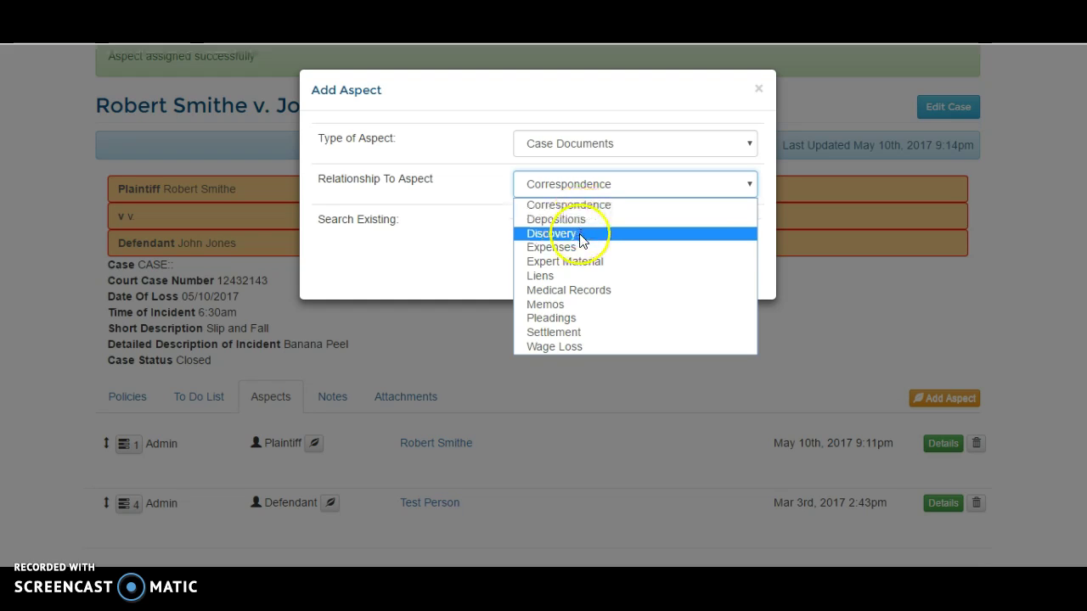
# - Save a Medical Records document 'Robert's Medical Bills' and drag it above the Defendant aspect
pyautogui.click(588, 290)
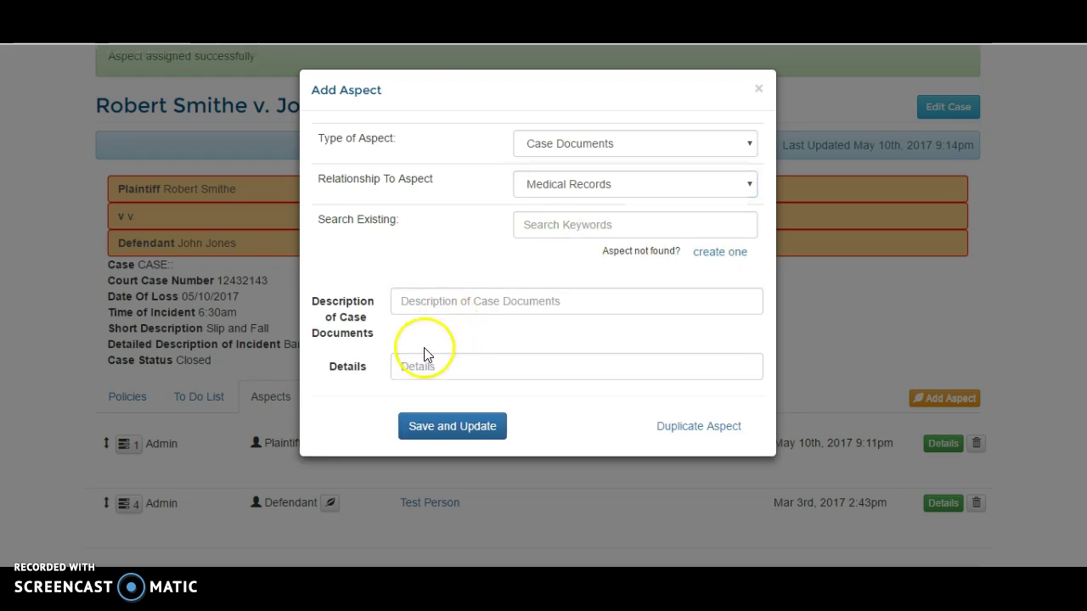
pyautogui.click(475, 299)
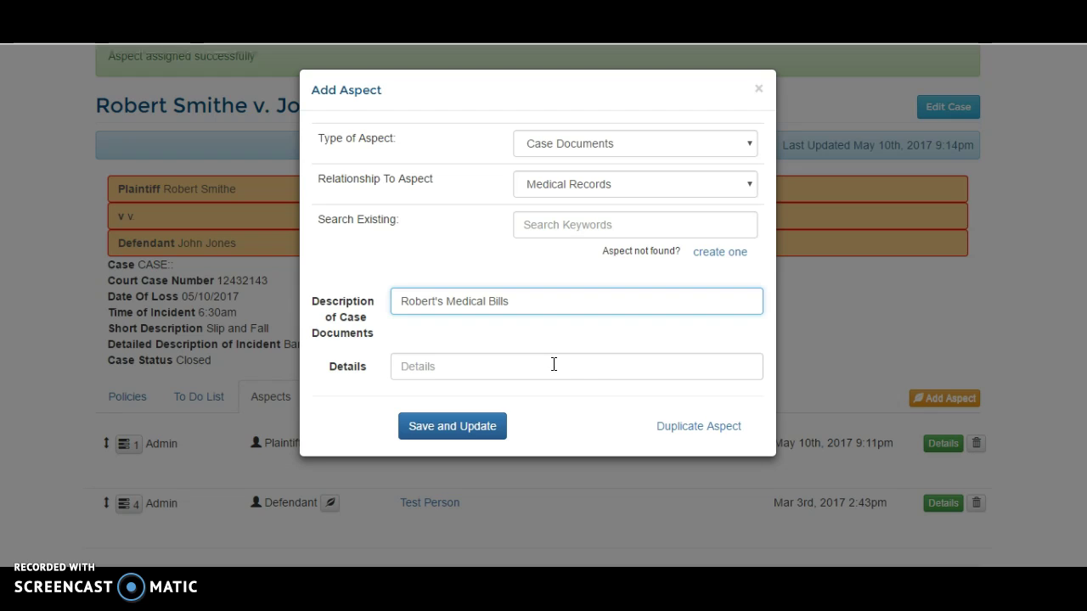
pyautogui.click(476, 430)
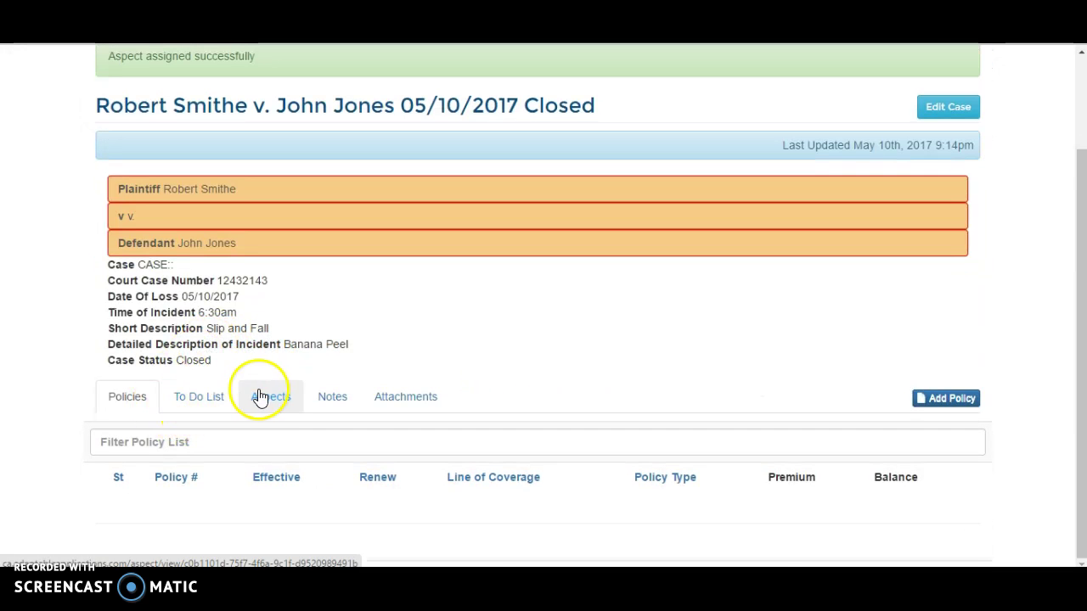
pyautogui.click(259, 397)
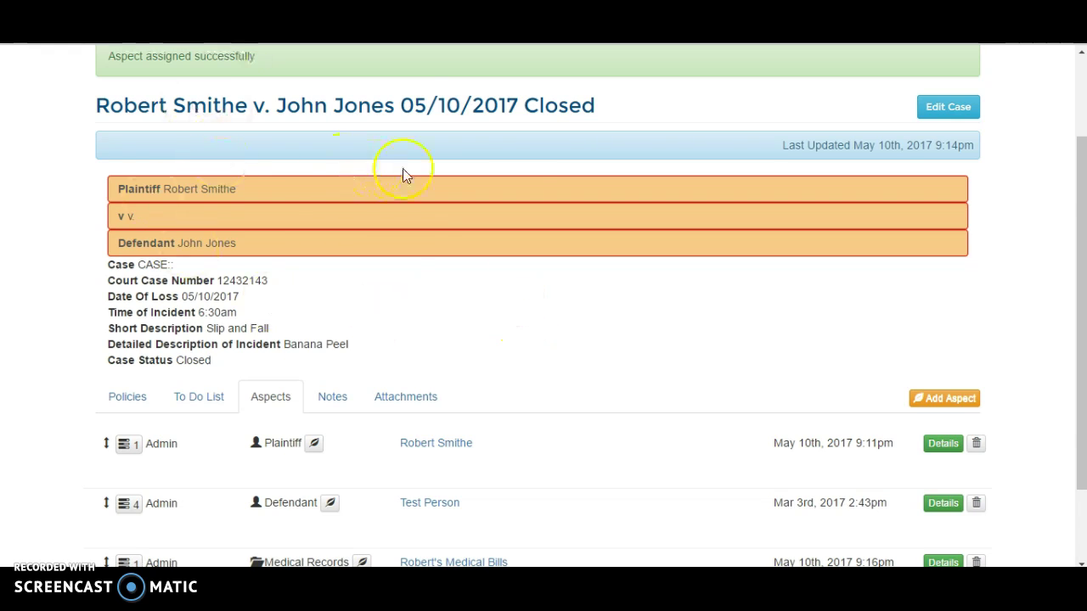
pyautogui.scroll(-1, 402, 179)
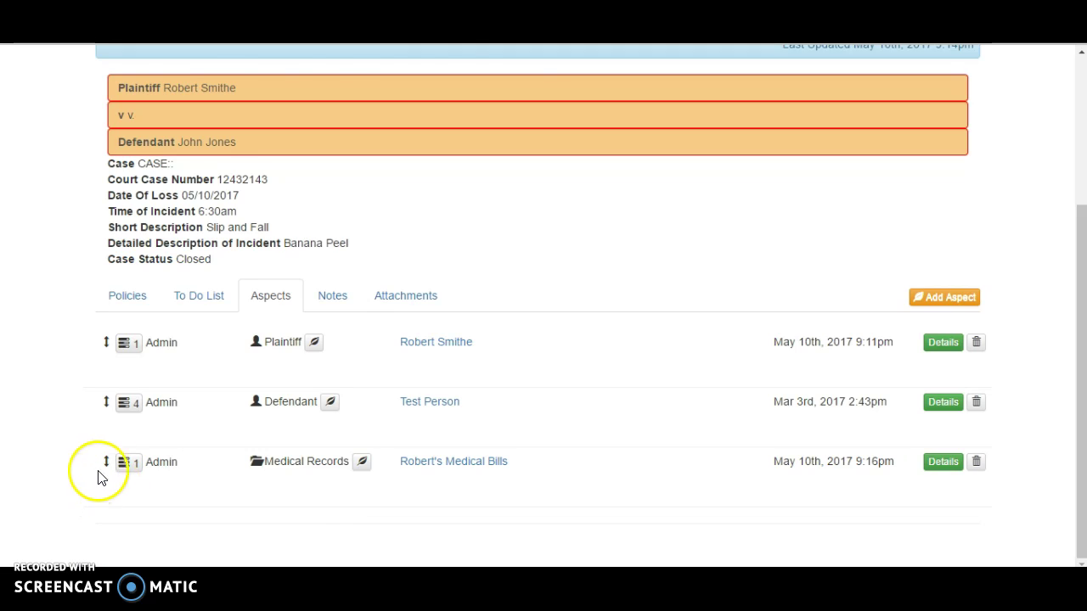
pyautogui.moveTo(104, 461)
pyautogui.mouseDown()
pyautogui.moveTo(126, 432)
pyautogui.moveTo(83, 444)
pyautogui.moveTo(98, 459)
pyautogui.mouseUp()
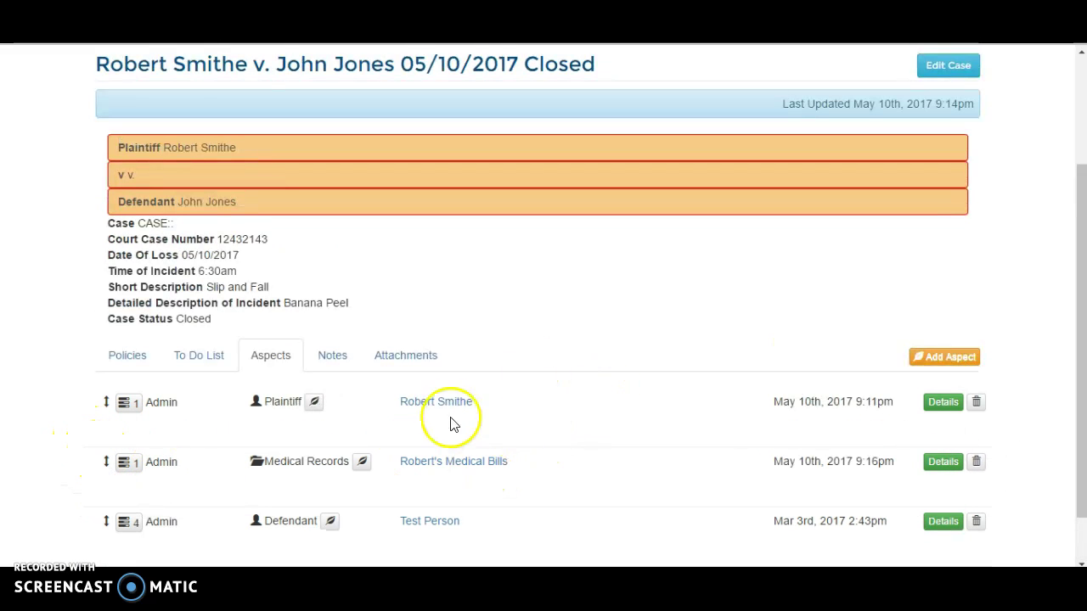
pyautogui.scroll(-1, 527, 424)
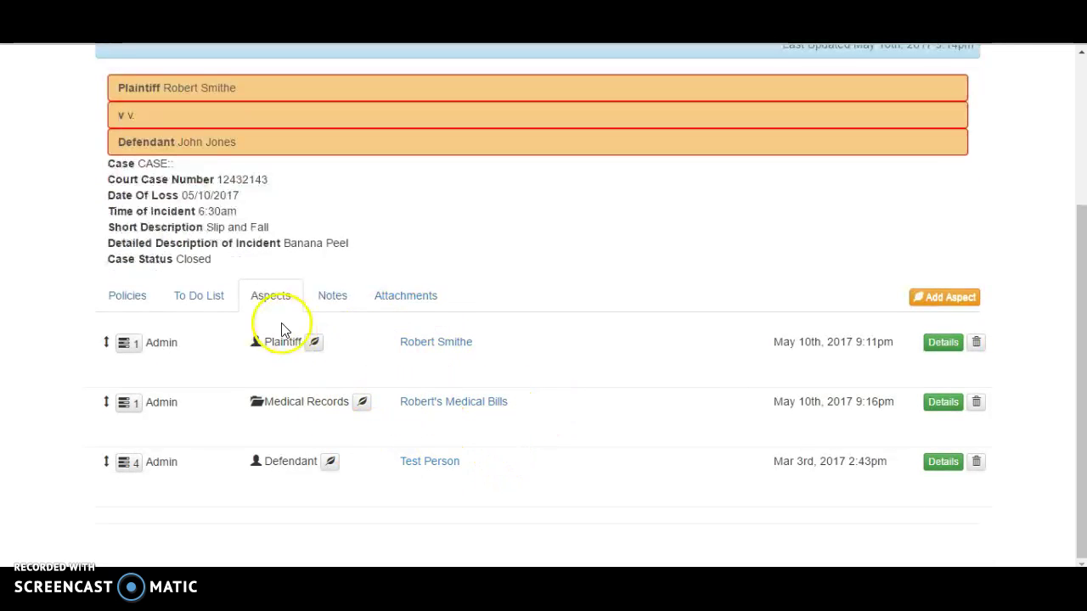
# - Open the Robert's Medical Bills document, check its attachments and aspects, and return to the case
pyautogui.click(439, 405)
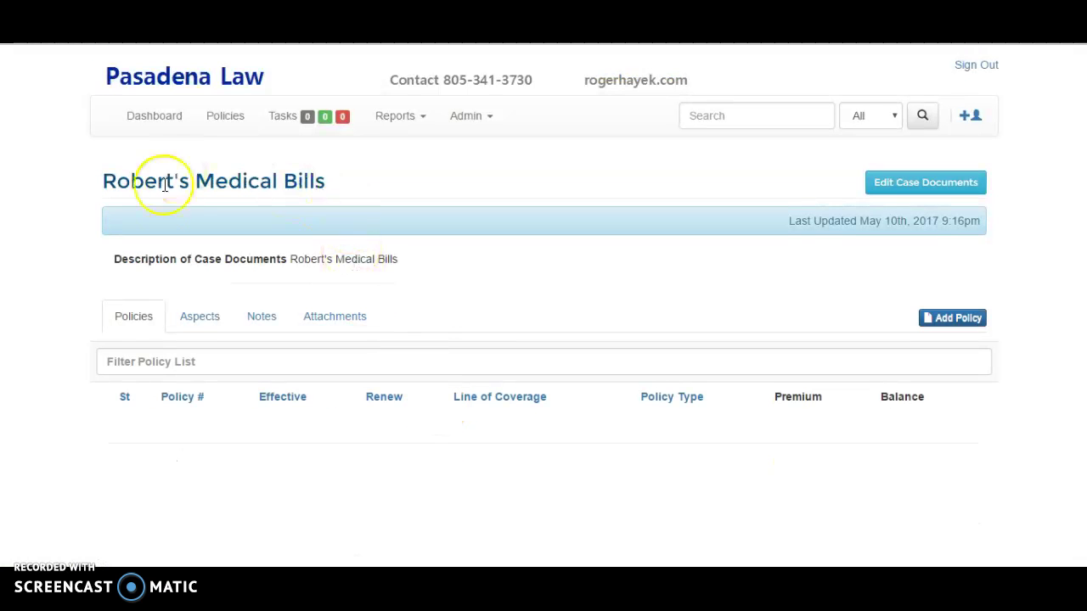
pyautogui.click(342, 317)
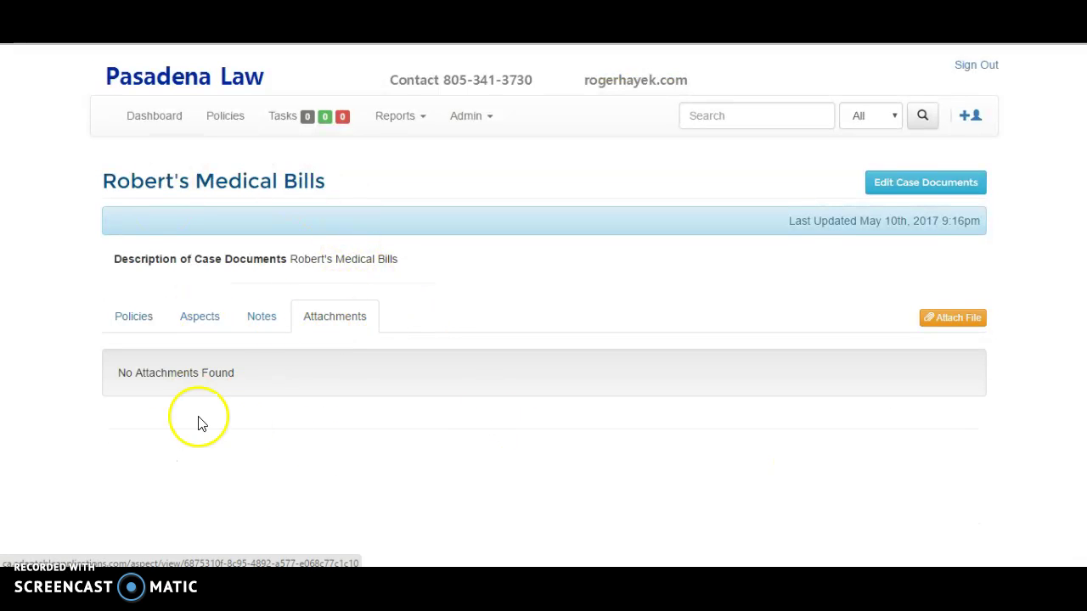
pyautogui.click(203, 321)
pyautogui.click(488, 368)
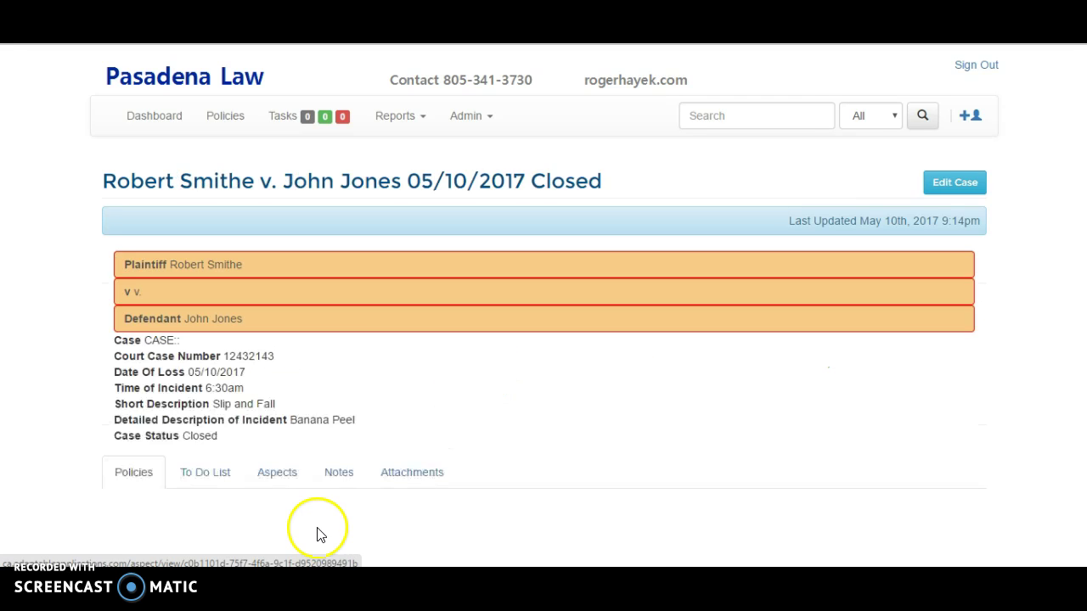
# - Run a site-wide search limited to the Case category
pyautogui.click(729, 114)
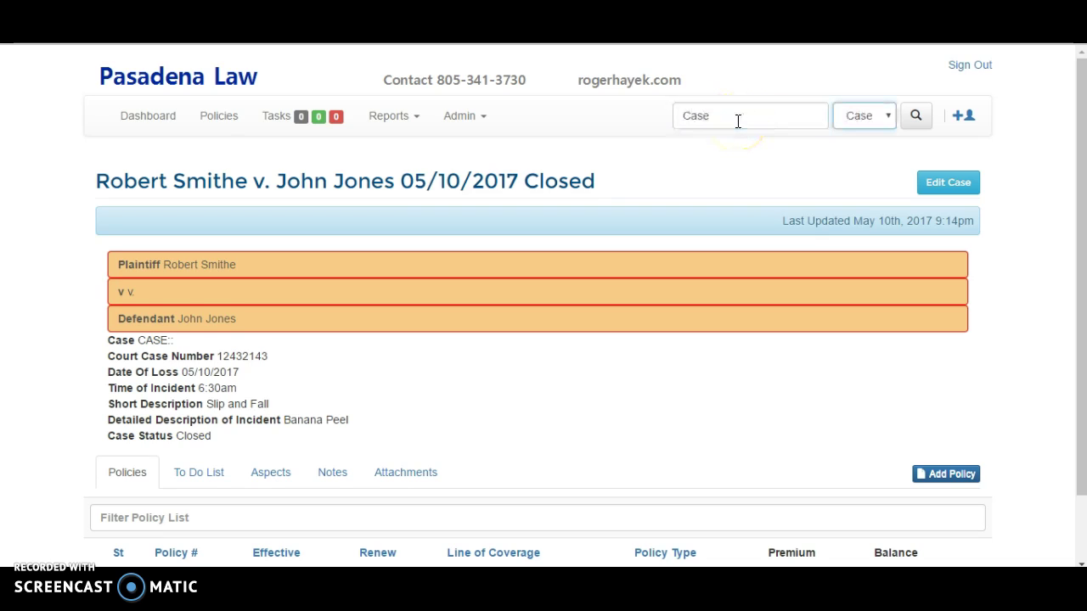
pyautogui.press('Return')
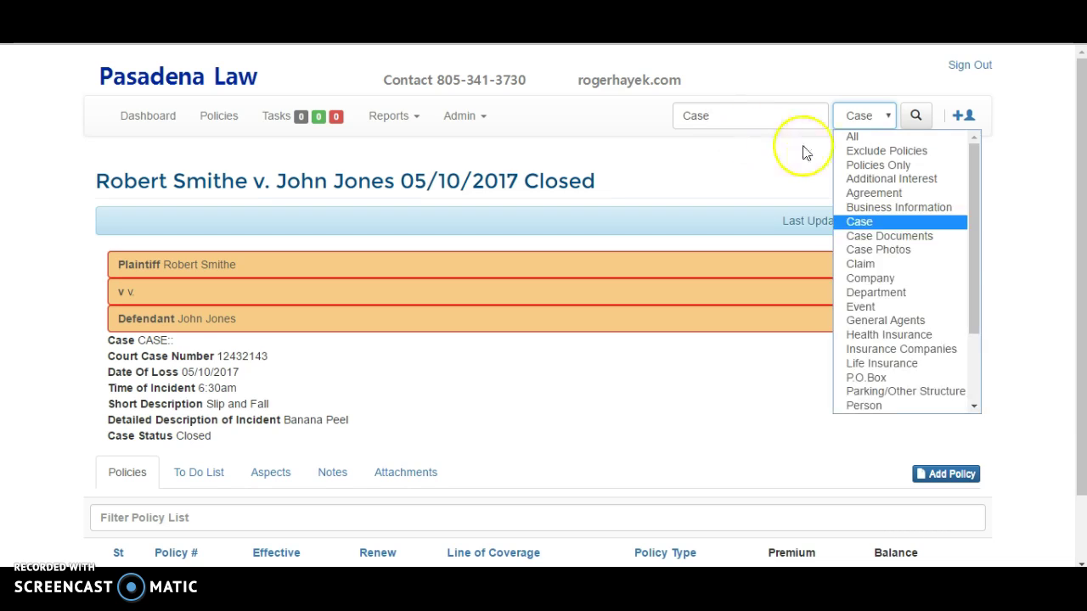
pyautogui.click(915, 114)
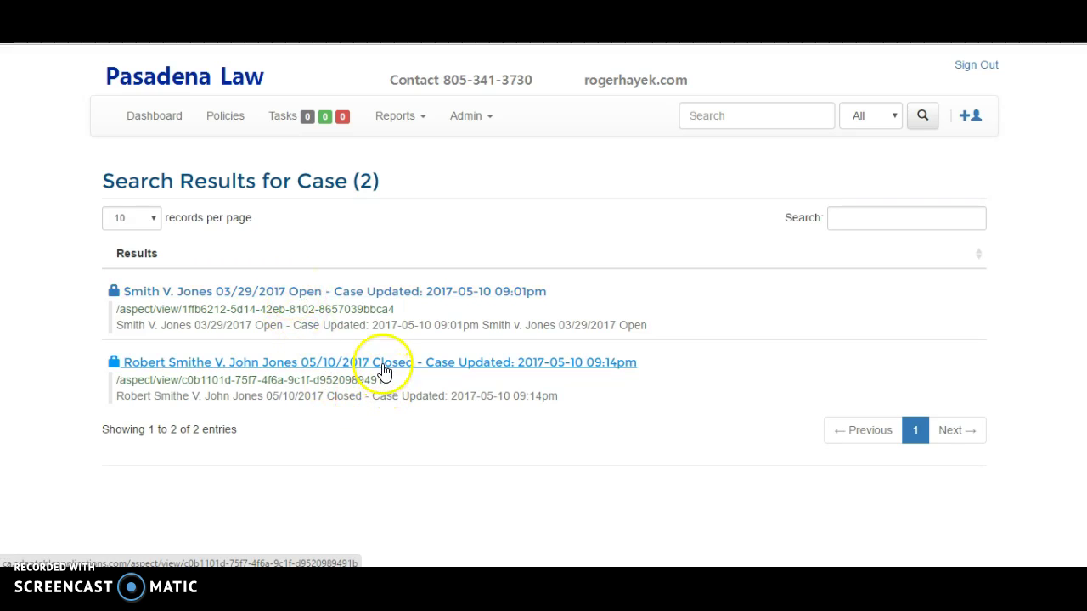
pyautogui.click(872, 215)
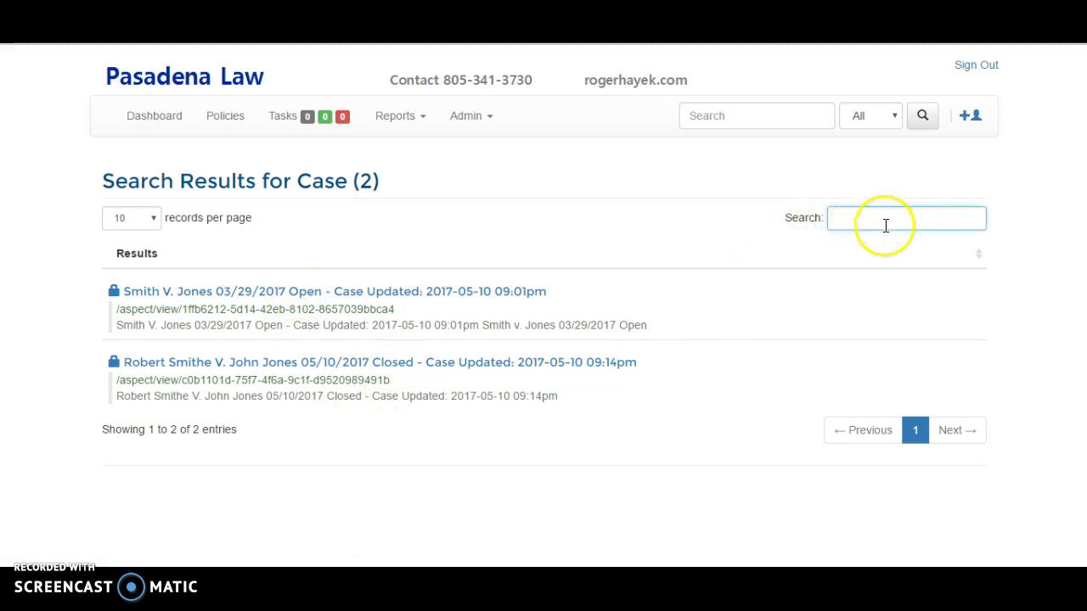
pyautogui.write('open')
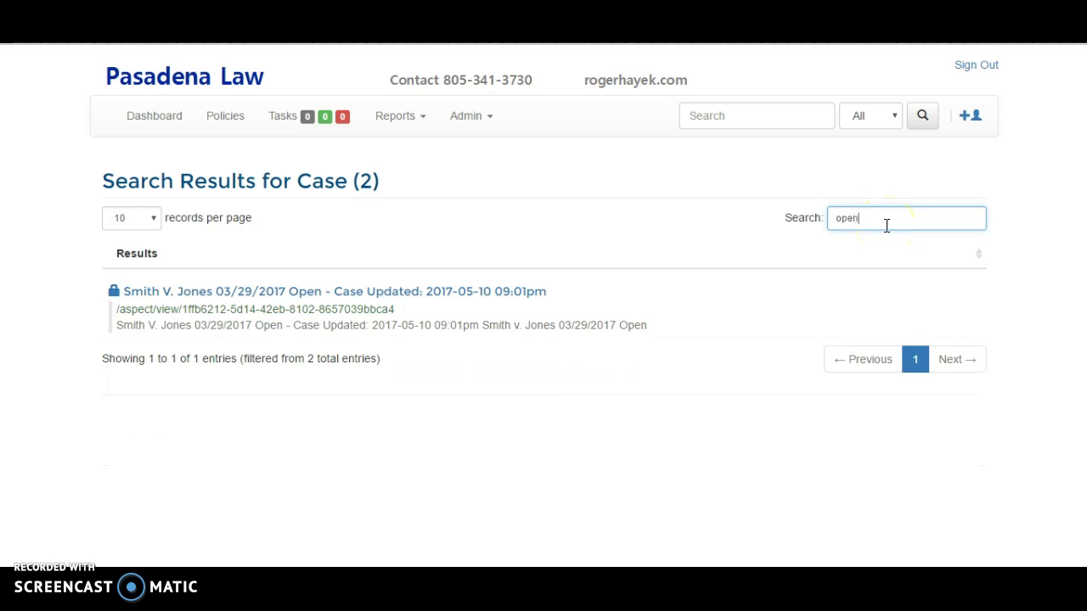
pyautogui.press('BackSpace')
pyautogui.press('BackSpace')
pyautogui.press('BackSpace')
pyautogui.press('BackSpace')
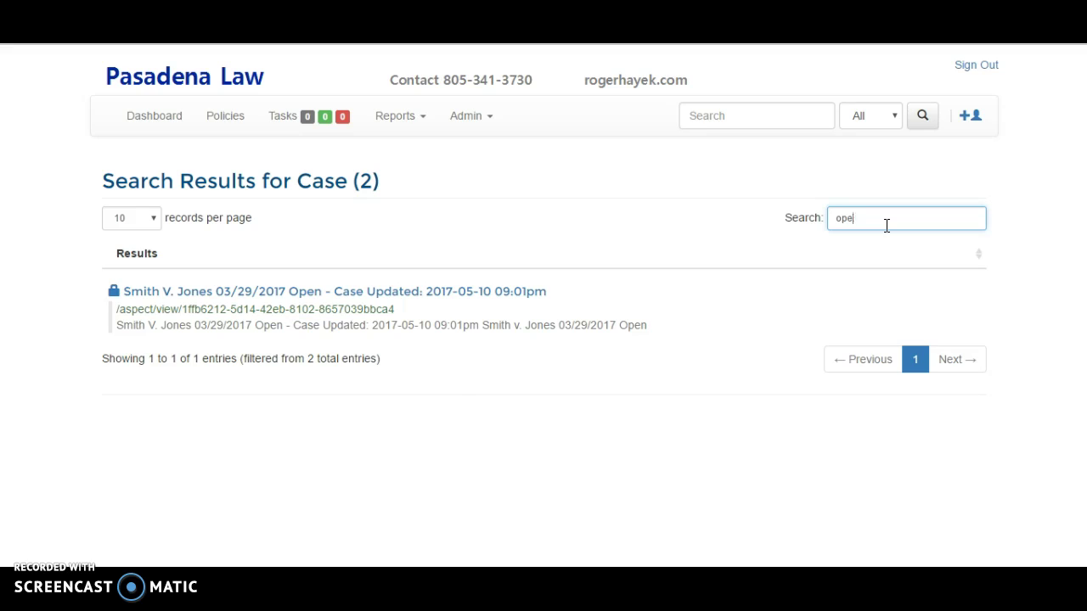
pyautogui.write('closed')
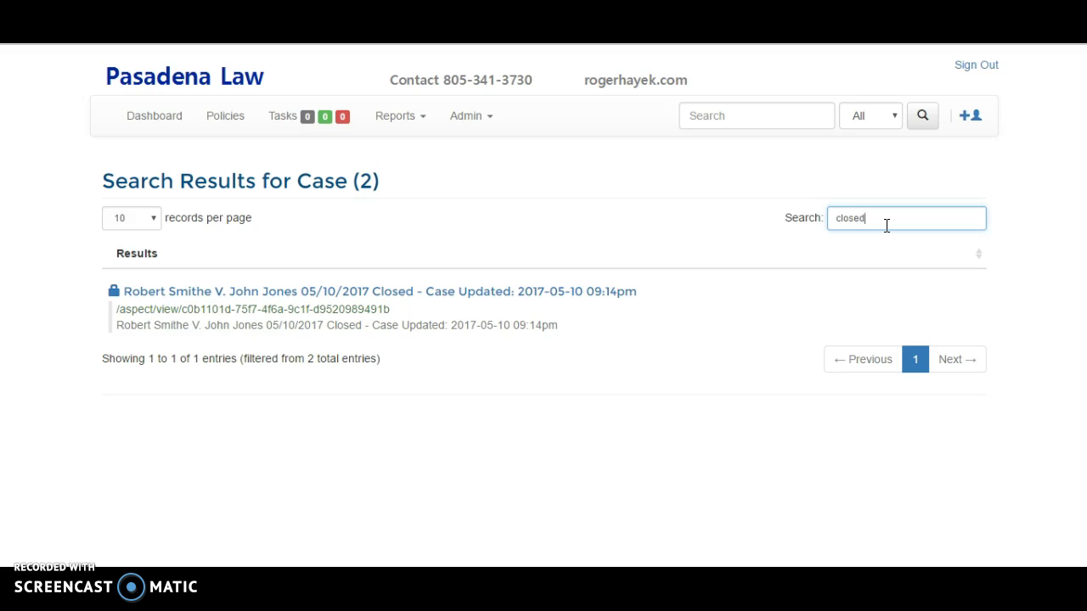
pyautogui.press('BackSpace')
pyautogui.press('BackSpace')
pyautogui.press('BackSpace')
pyautogui.press('BackSpace')
pyautogui.write('dsl')
pyautogui.press('BackSpace')
pyautogui.press('BackSpace')
pyautogui.press('BackSpace')
pyautogui.write('is')
pyautogui.press('BackSpace')
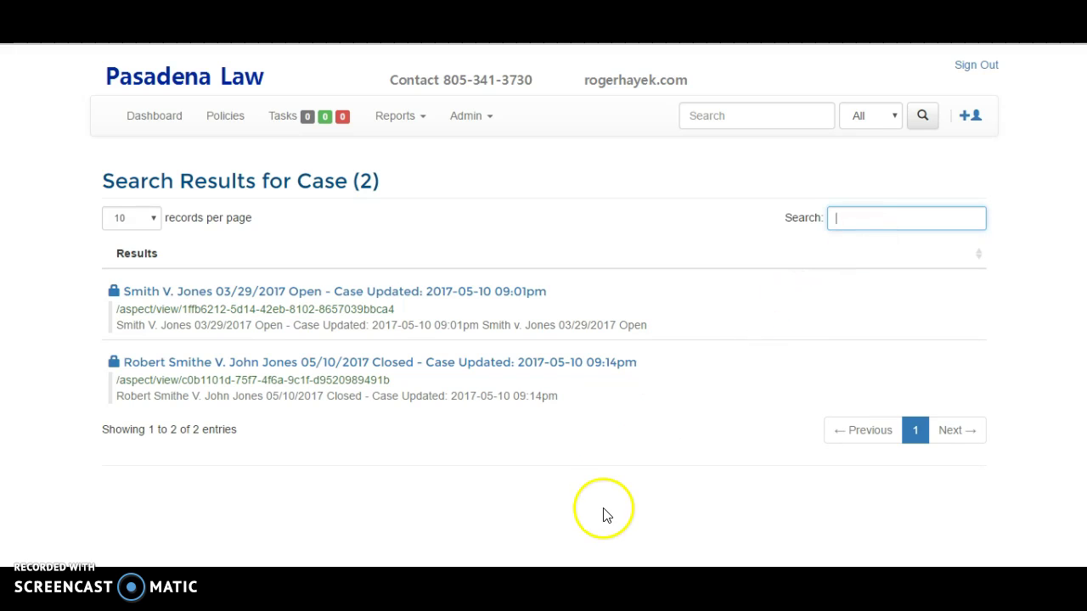
# - Create a new system message with subject 'This an urgent message' and enter its body text
pyautogui.click(463, 117)
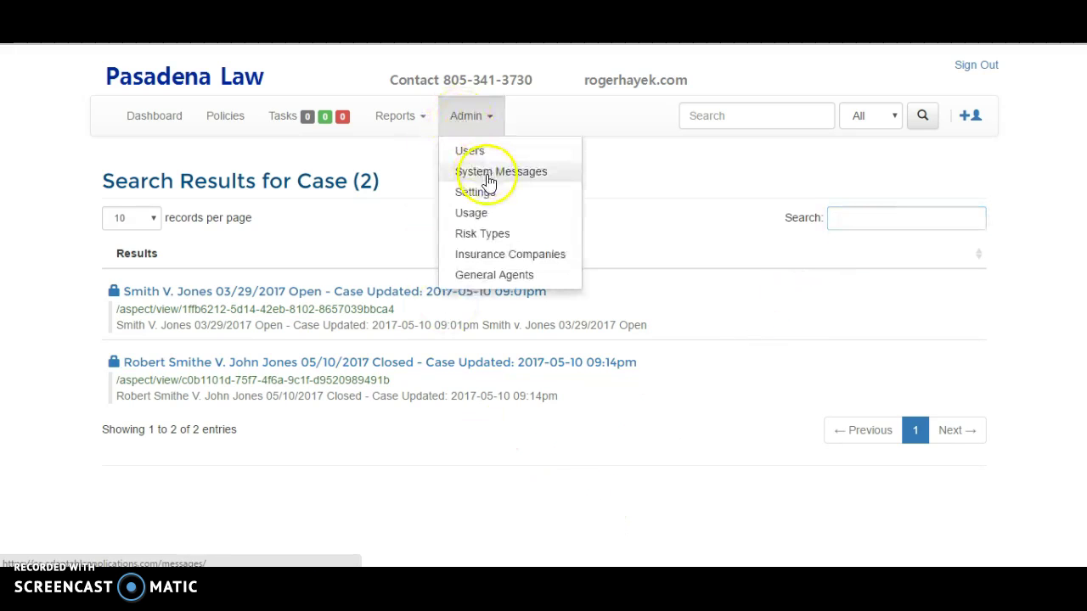
pyautogui.click(485, 173)
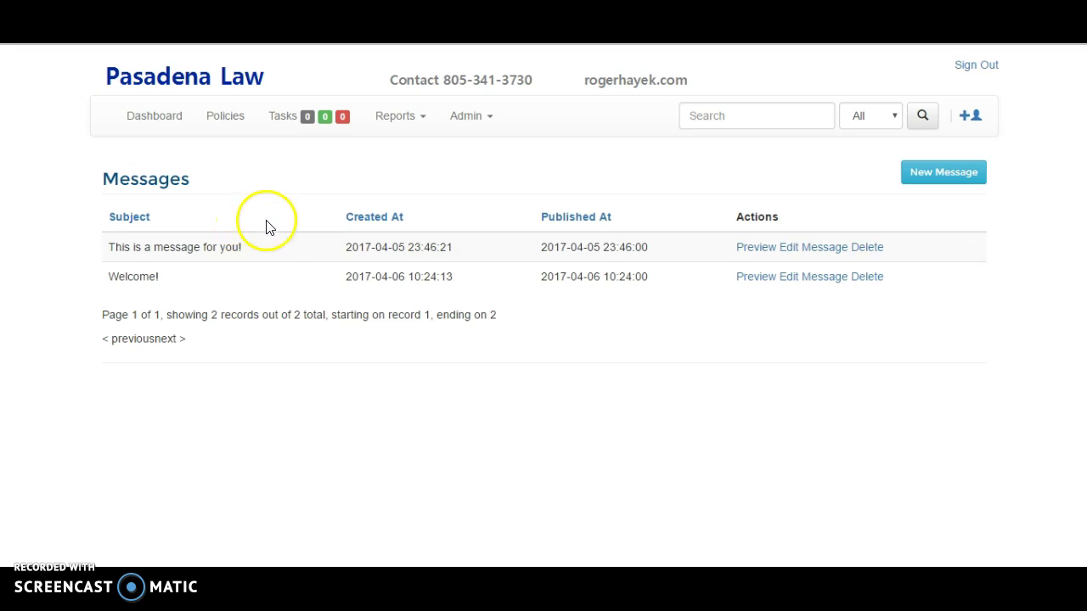
pyautogui.click(940, 176)
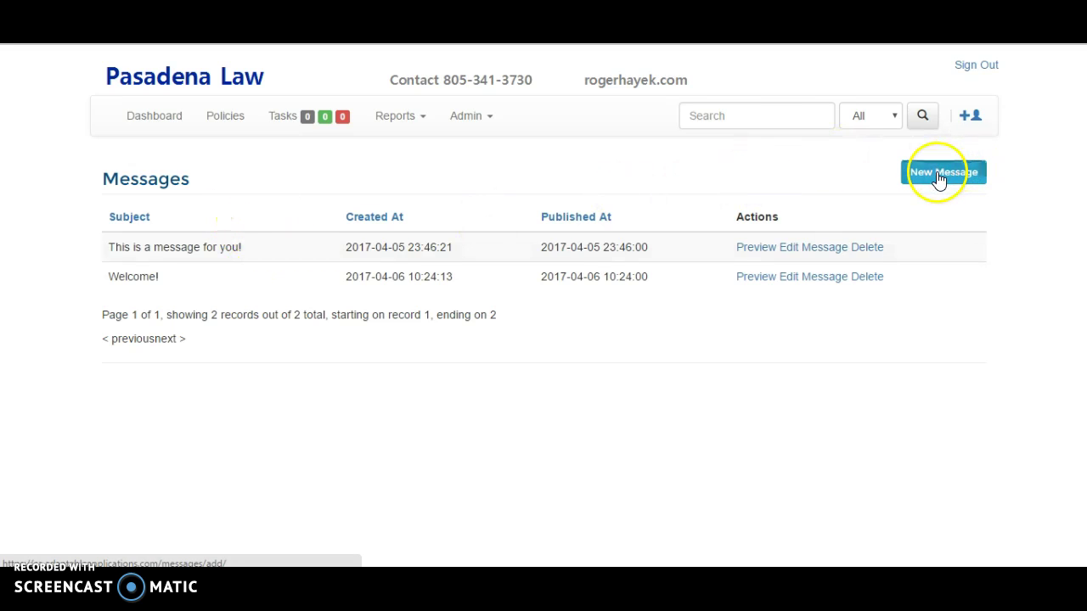
pyautogui.click(346, 188)
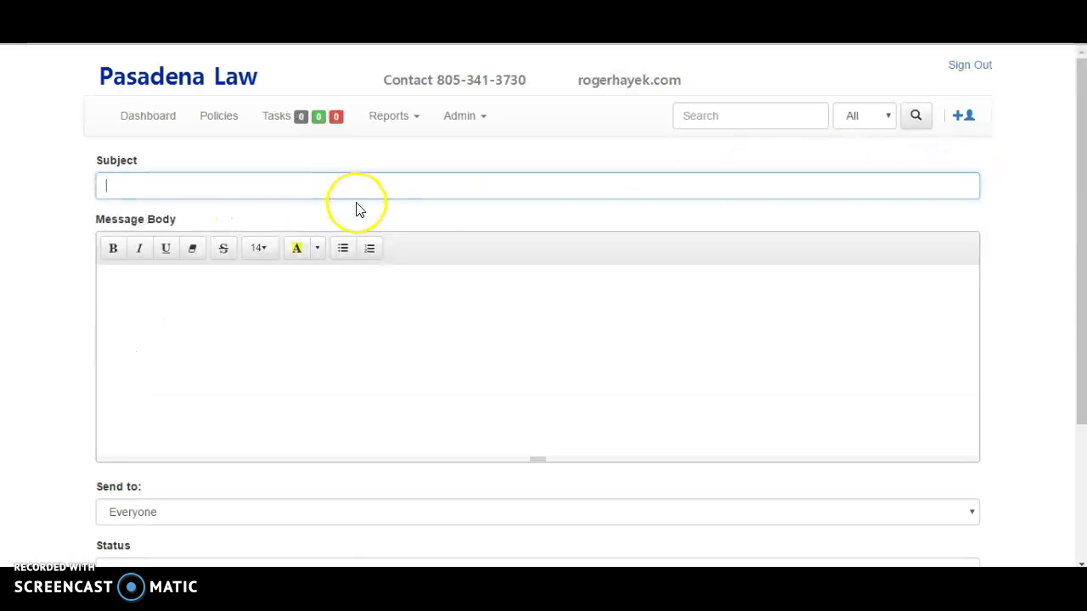
pyautogui.write('Ths ia')
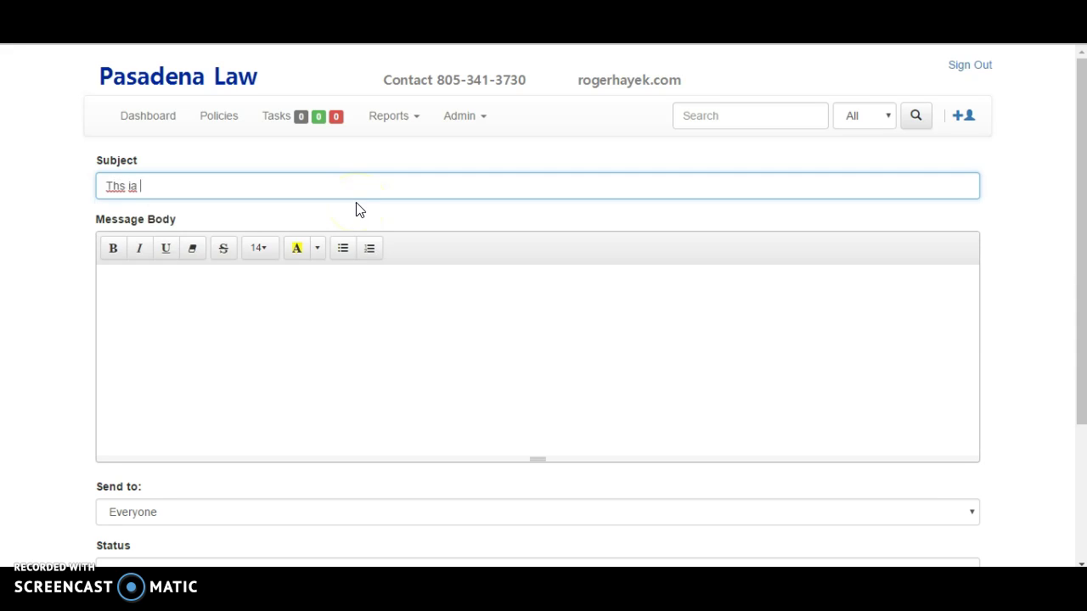
pyautogui.write('is an an')
pyautogui.write('gent ')
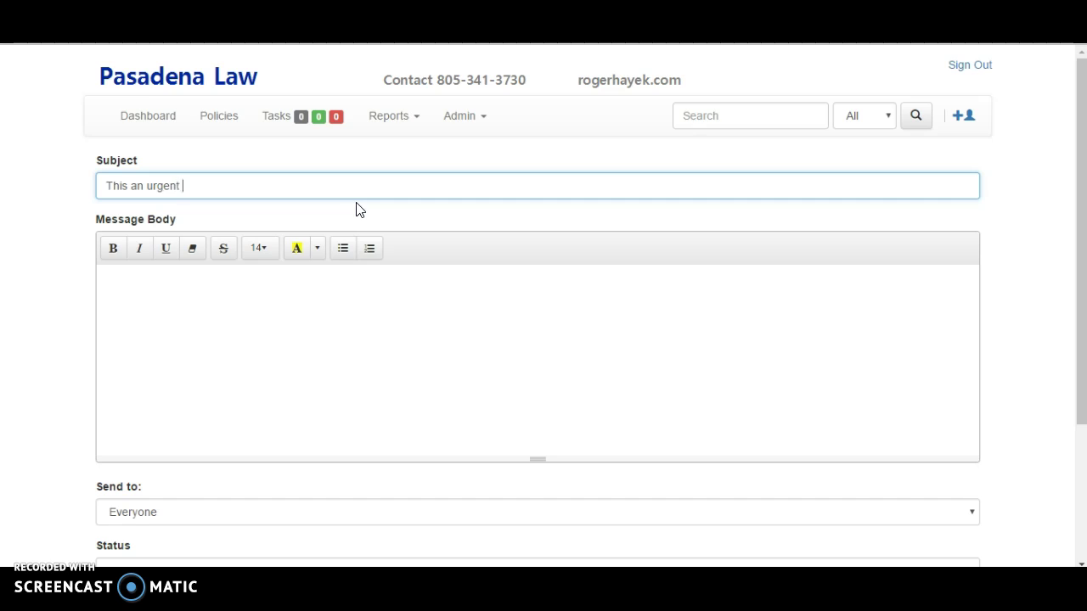
pyautogui.write('message')
pyautogui.press('Tab')
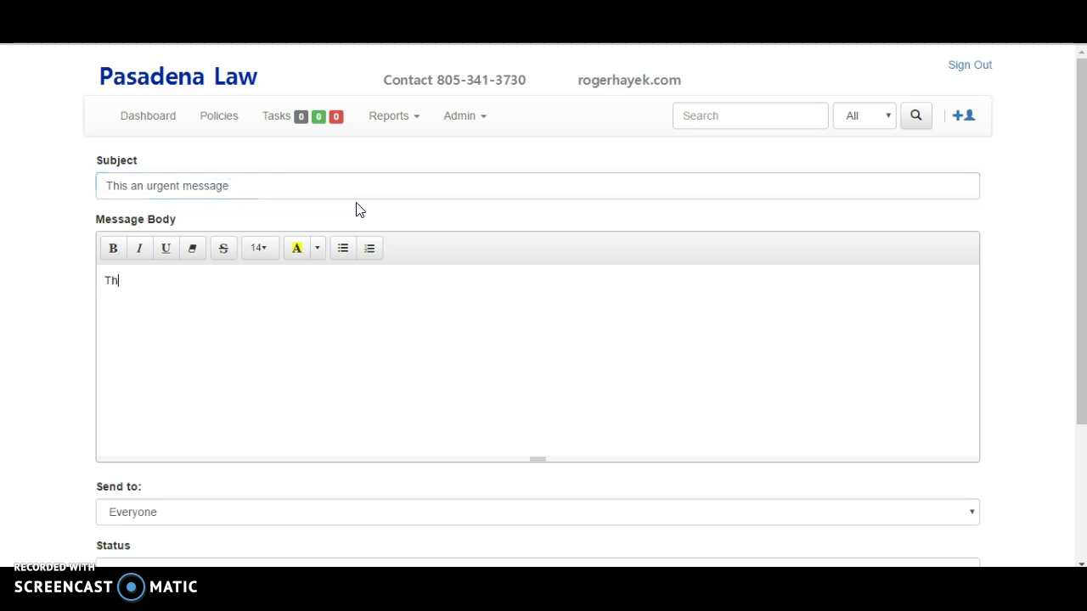
pyautogui.write('This is an urgent message!')
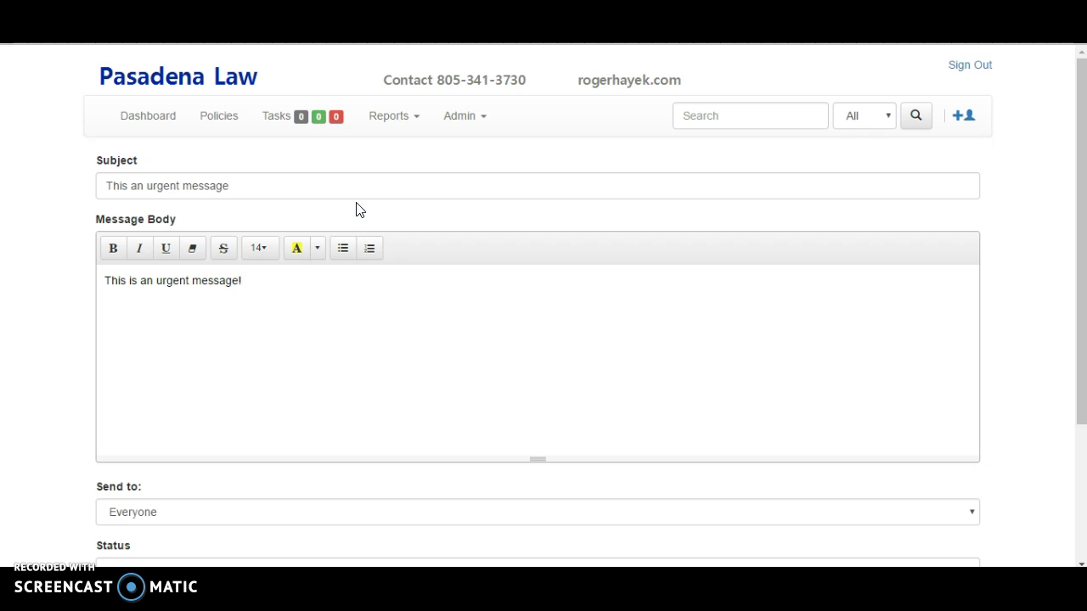
# - Make the message body bold at font size 36, then save and schedule the message
pyautogui.moveTo(341, 360); pyautogui.dragTo(49, 266)
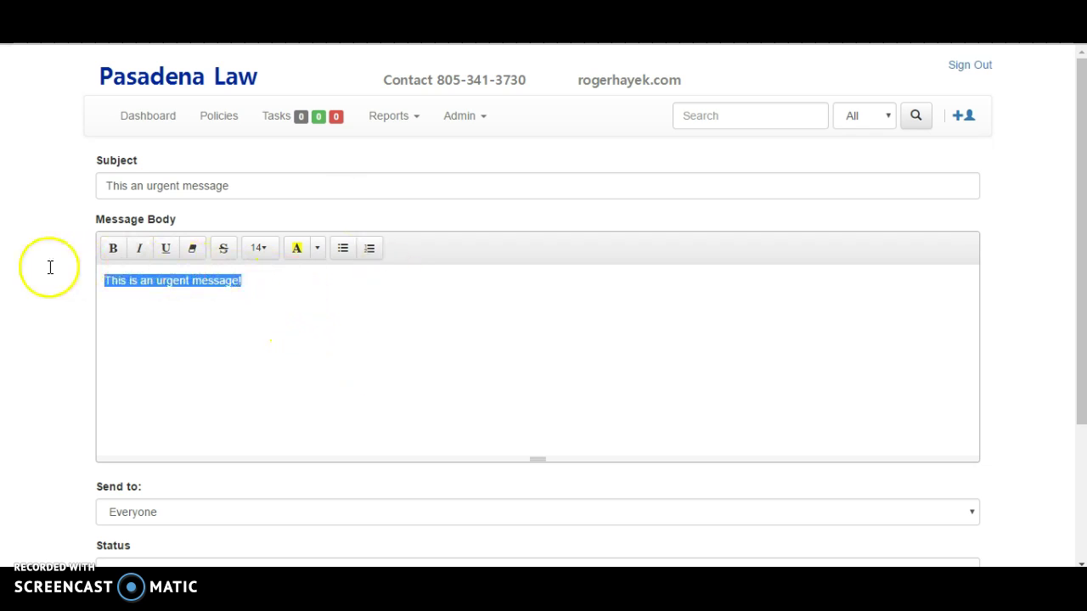
pyautogui.click(113, 250)
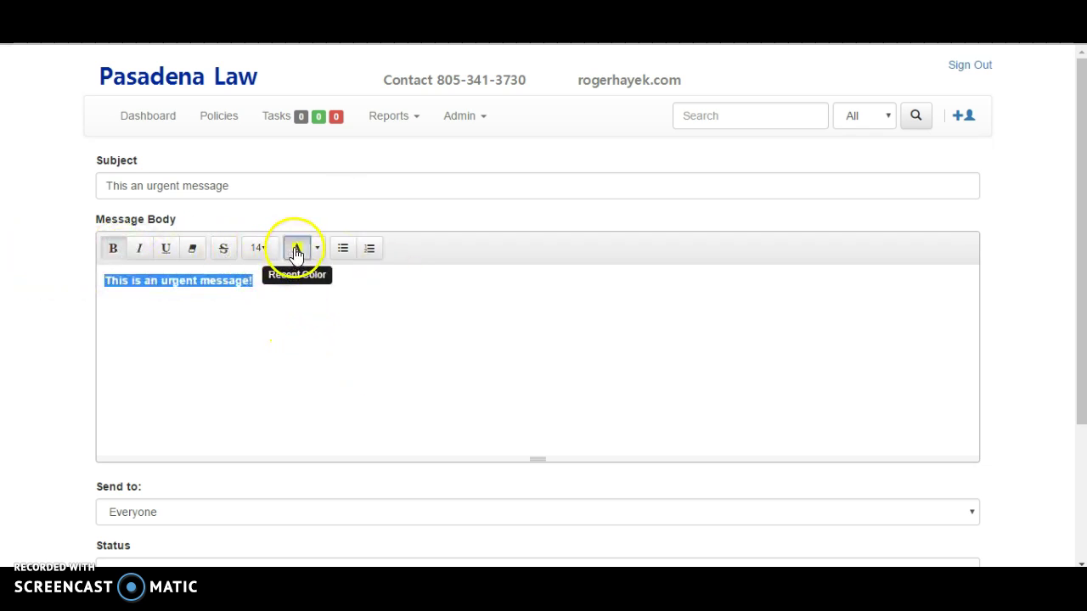
pyautogui.click(263, 253)
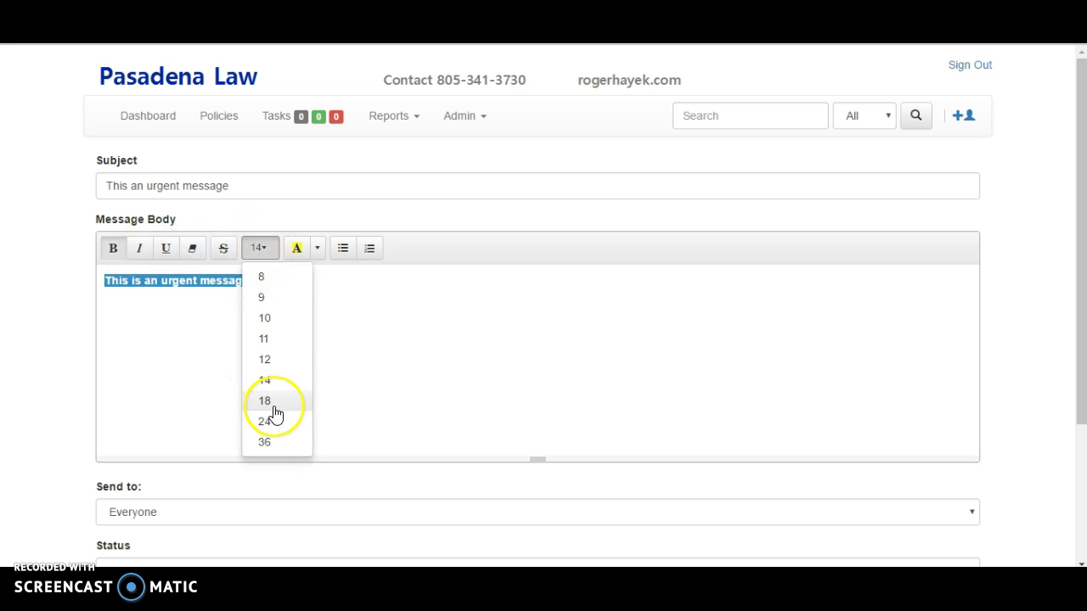
pyautogui.click(269, 404)
pyautogui.moveTo(303, 285); pyautogui.dragTo(101, 283)
pyautogui.click(258, 247)
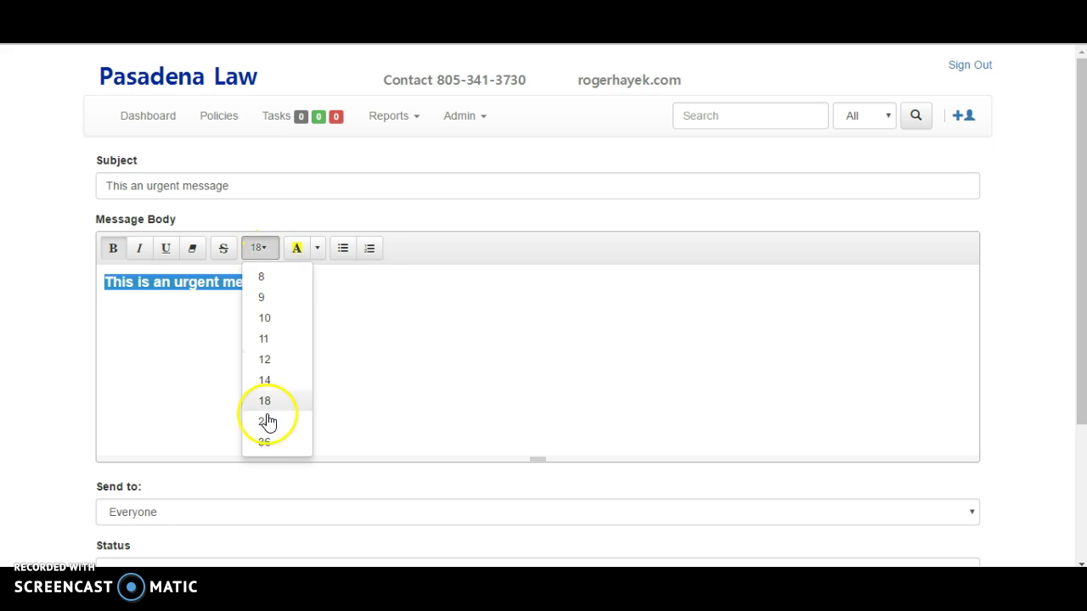
pyautogui.click(267, 441)
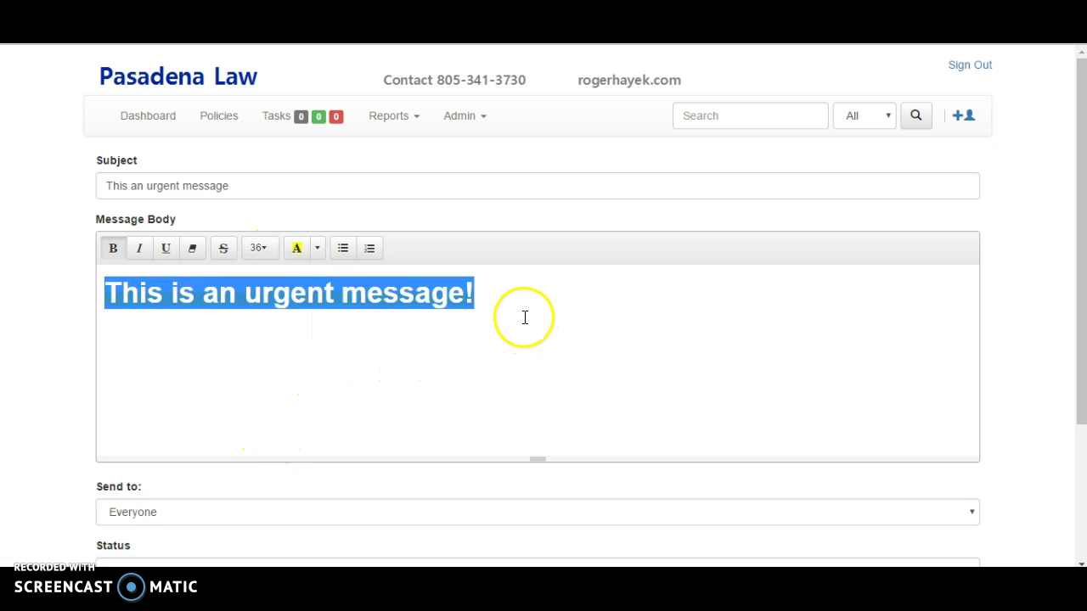
pyautogui.click(386, 292)
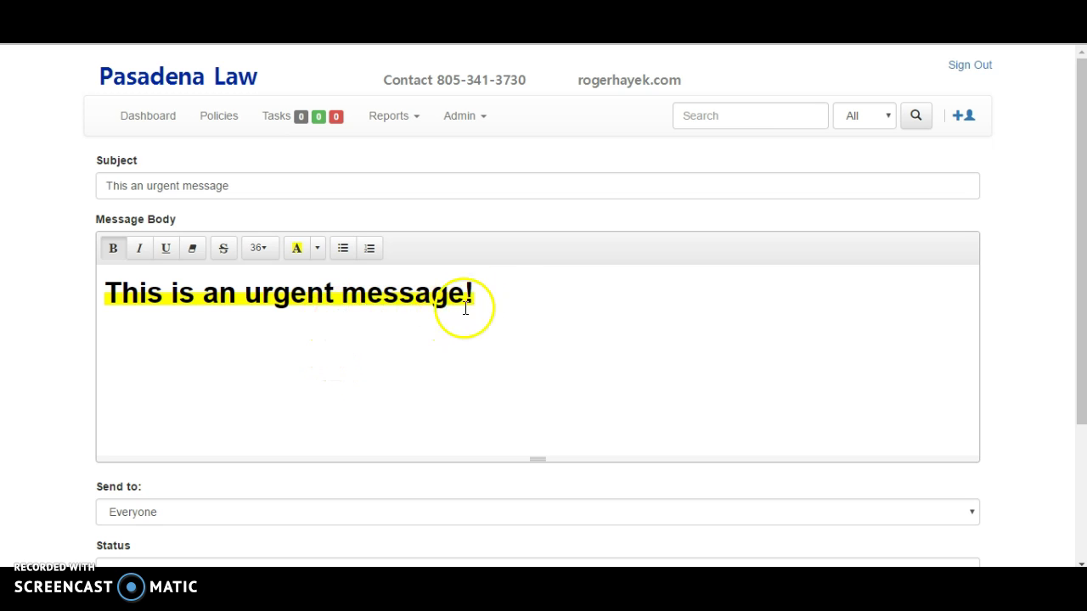
pyautogui.scroll(-3, 262, 348)
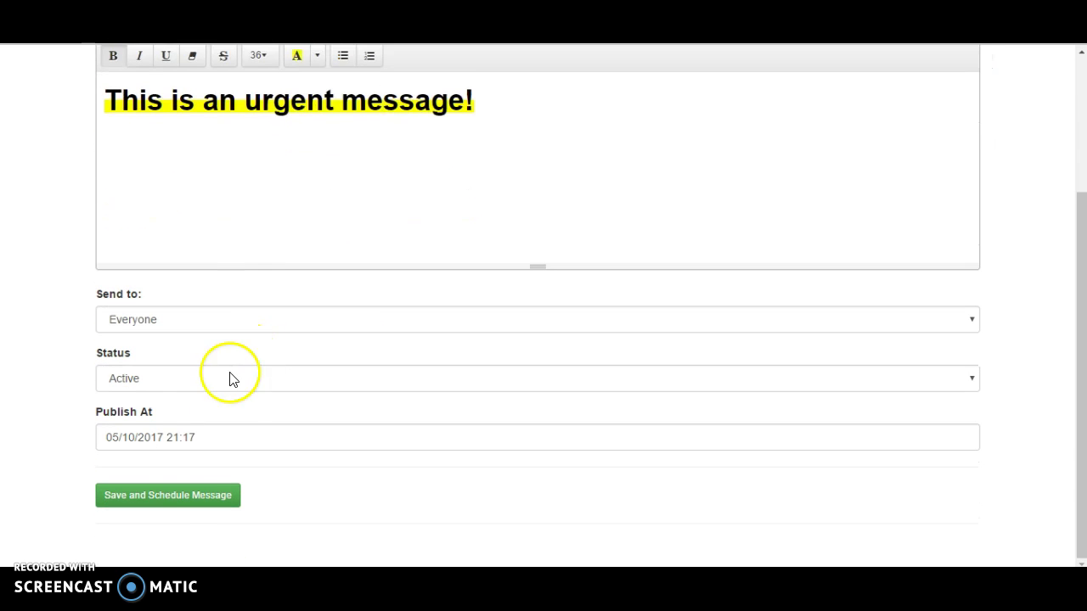
pyautogui.click(185, 499)
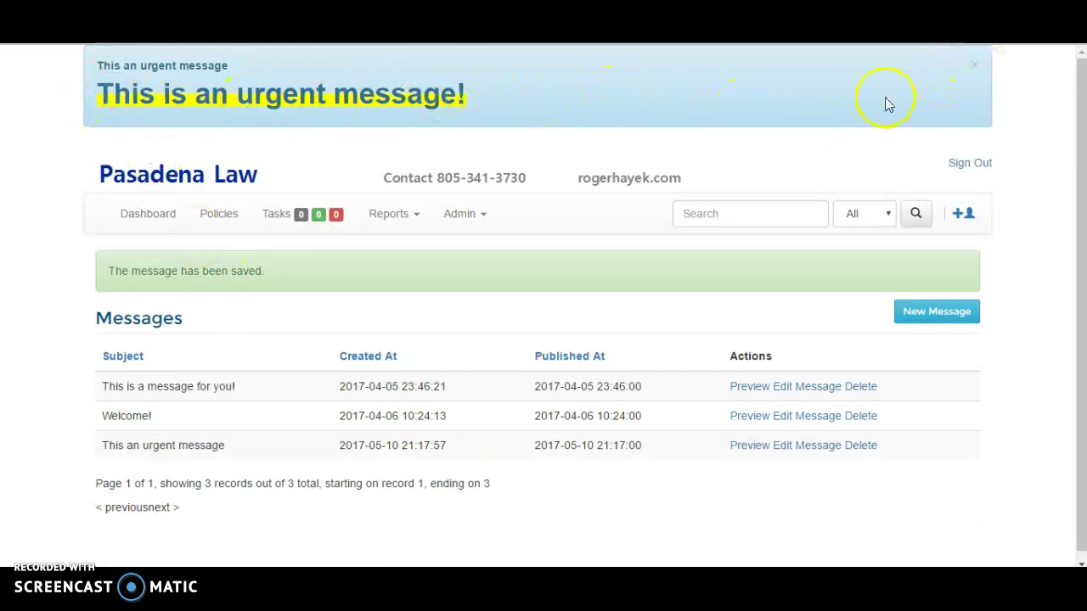
# - Dismiss the urgent banner and set 'This is a message for you!' to publish 04/11/2017 at 04:00
pyautogui.click(977, 66)
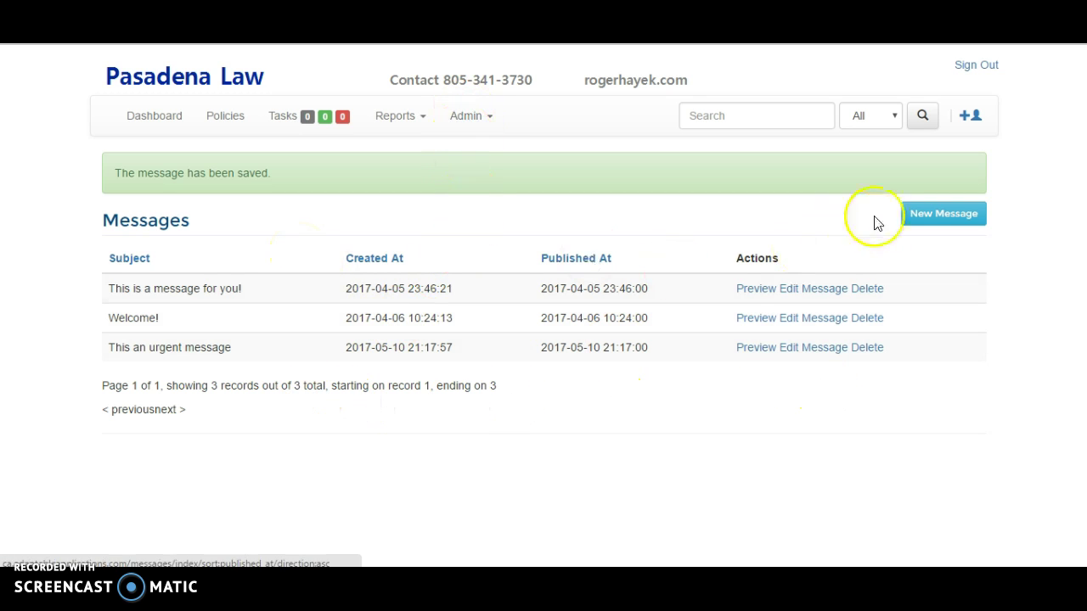
pyautogui.click(795, 296)
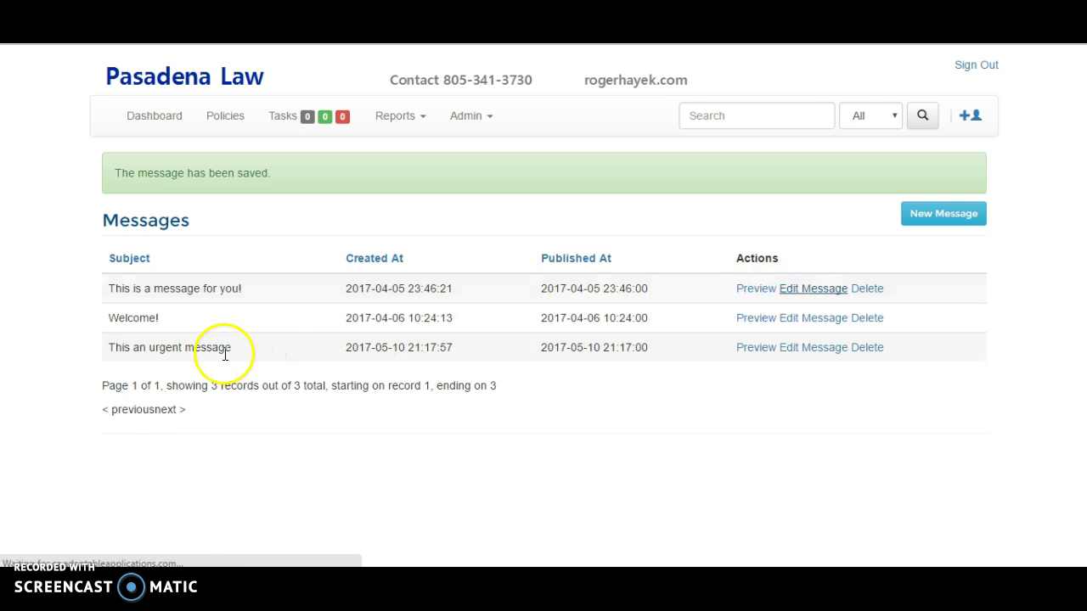
pyautogui.scroll(-4, 402, 347)
pyautogui.click(191, 379)
pyautogui.click(169, 488)
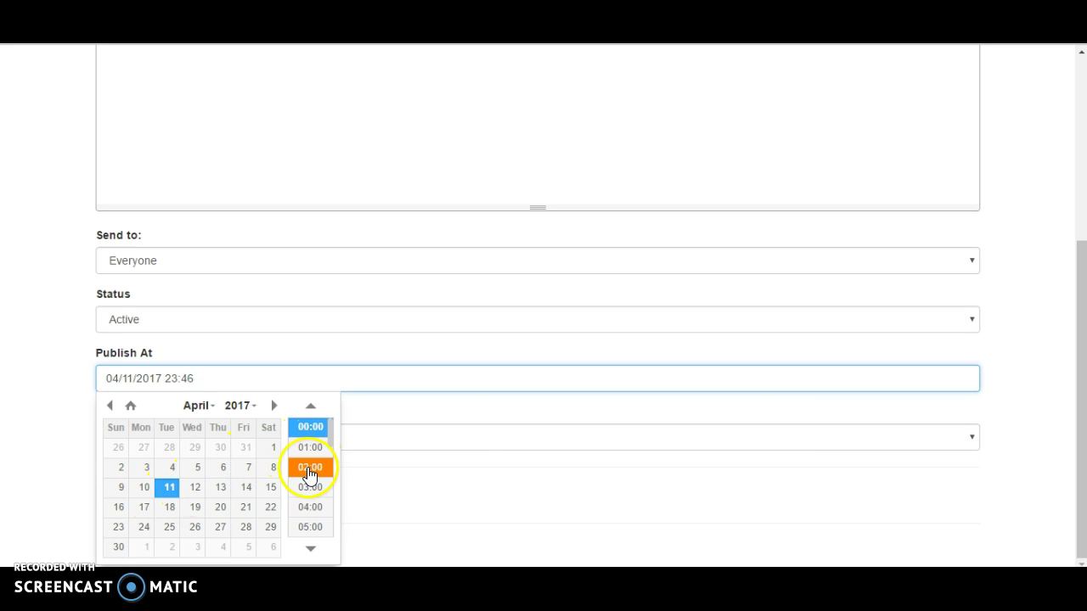
pyautogui.click(308, 511)
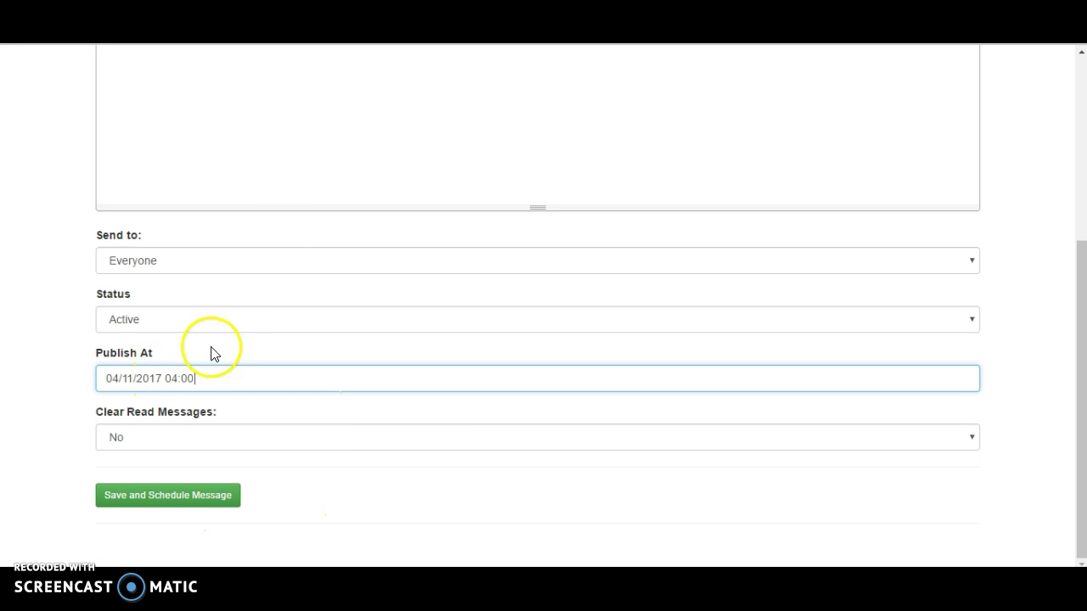
pyautogui.scroll(4, 425, 323)
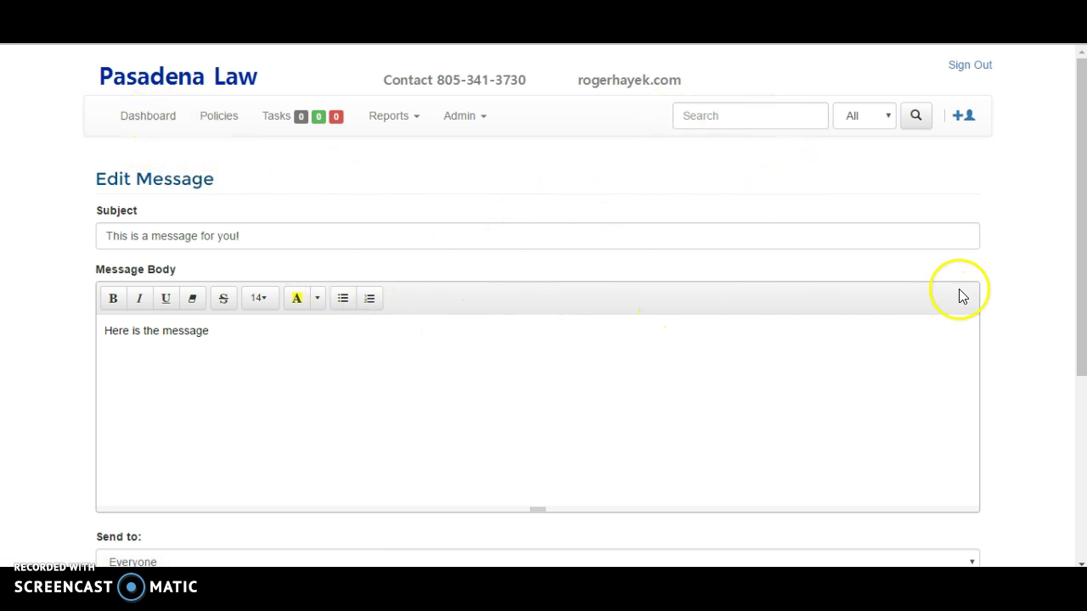
pyautogui.click(858, 119)
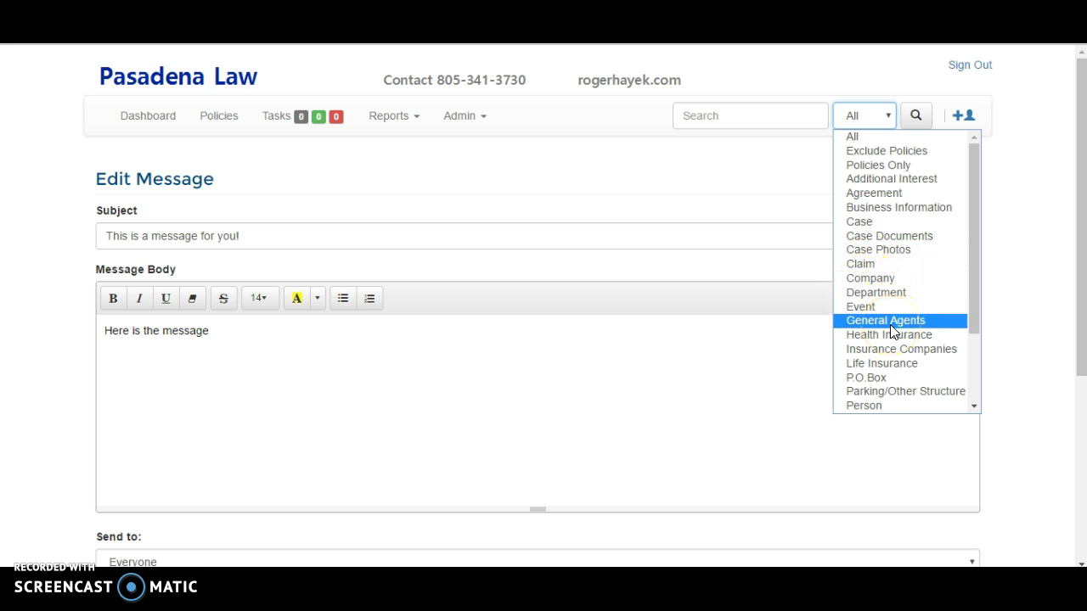
# - Search the Agreement category and open the expired Unit 7, Pet Pals agreement
pyautogui.scroll(-2, 891, 329)
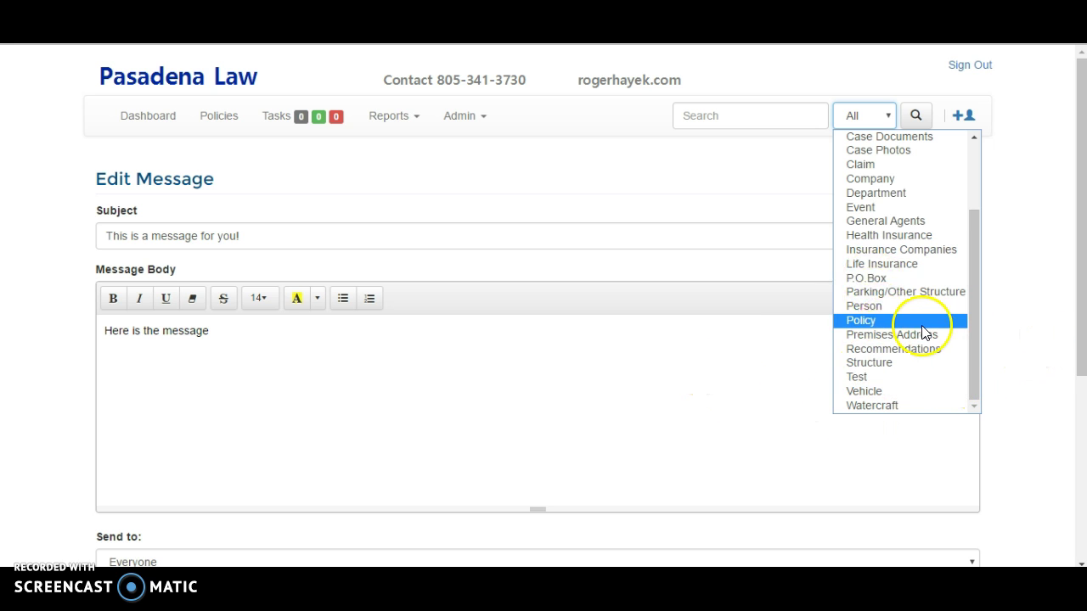
pyautogui.scroll(2, 885, 246)
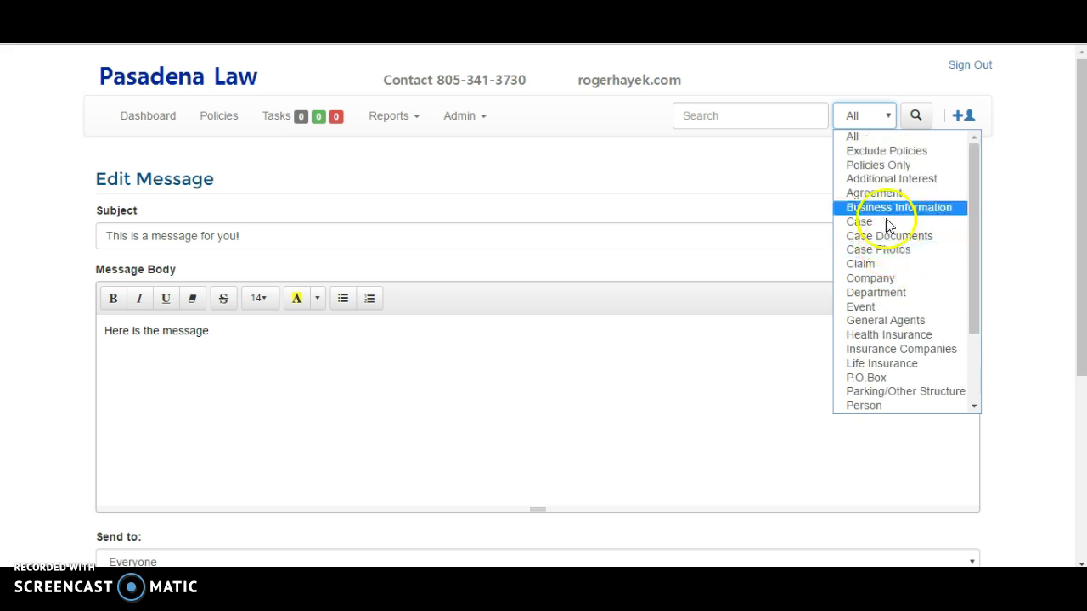
pyautogui.click(880, 193)
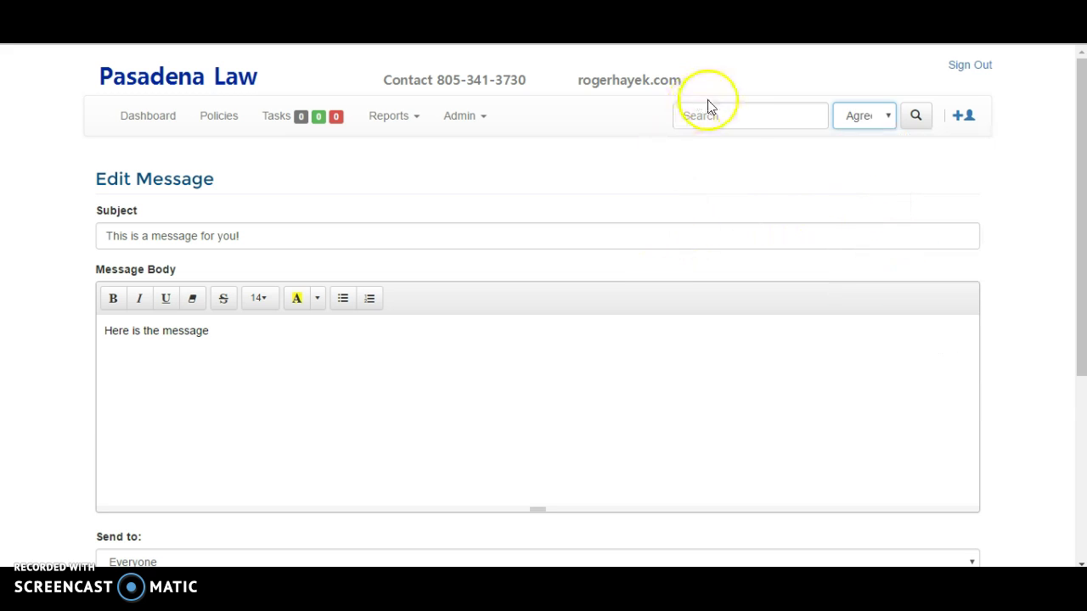
pyautogui.click(745, 117)
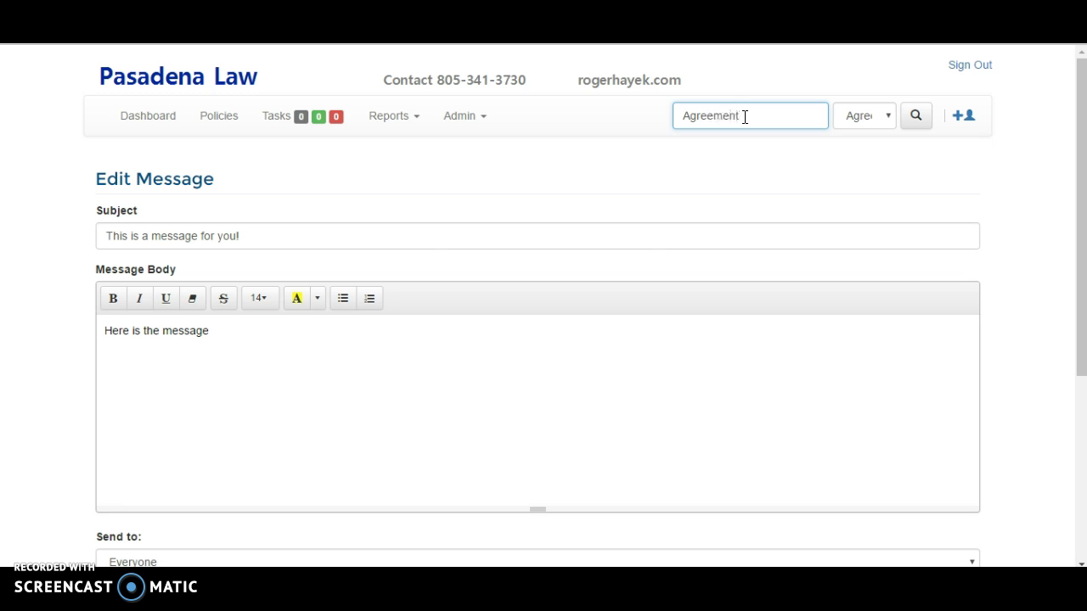
pyautogui.press('Return')
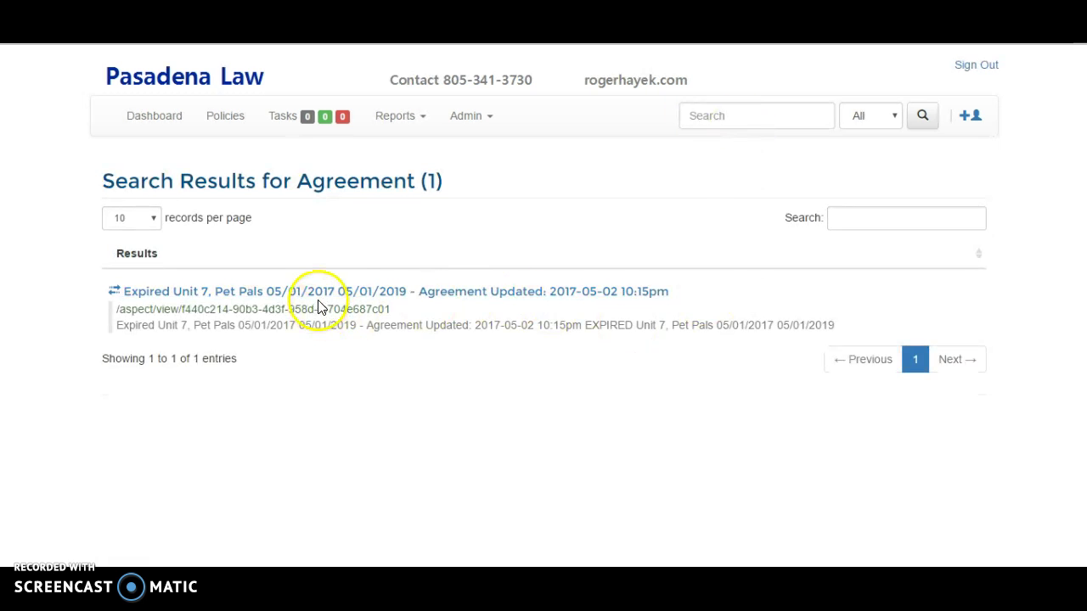
pyautogui.click(326, 294)
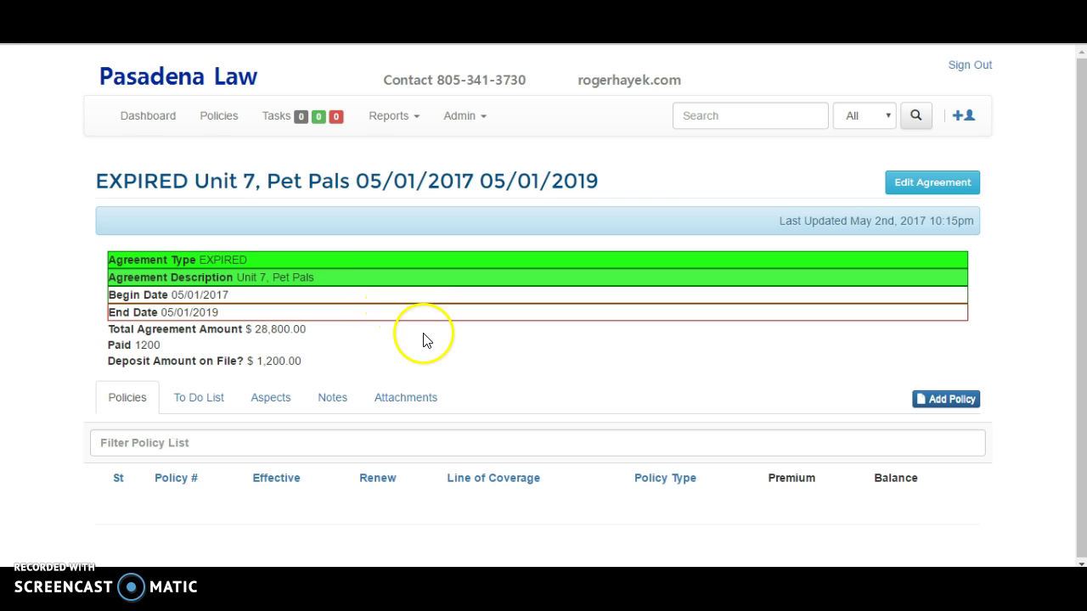
# - Review the Unit 7, Pet Pals agreement's attachments and linked aspects, then open its details
pyautogui.click(404, 402)
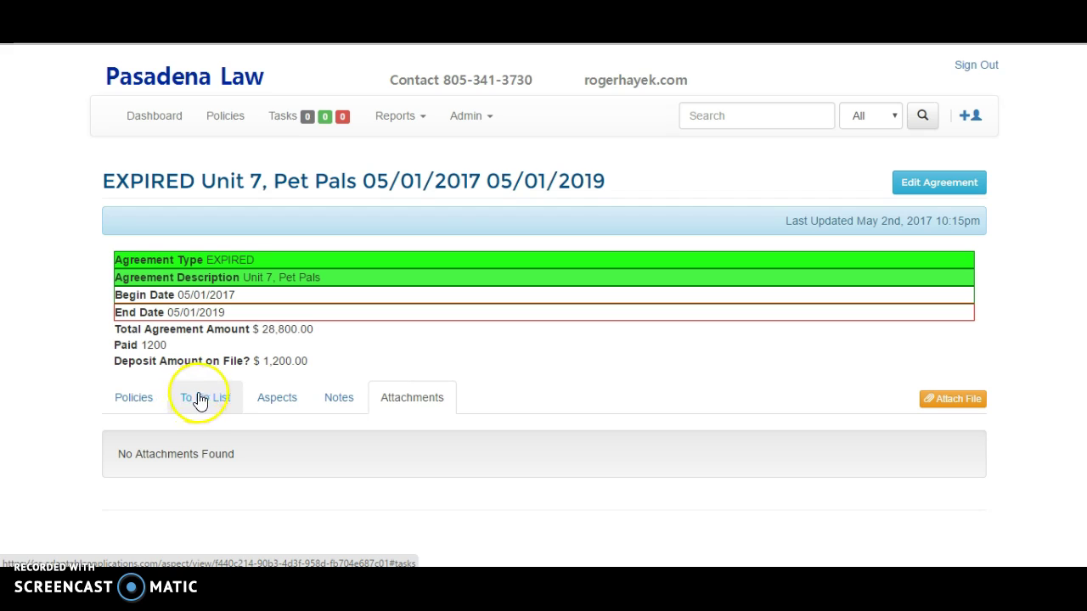
pyautogui.click(279, 404)
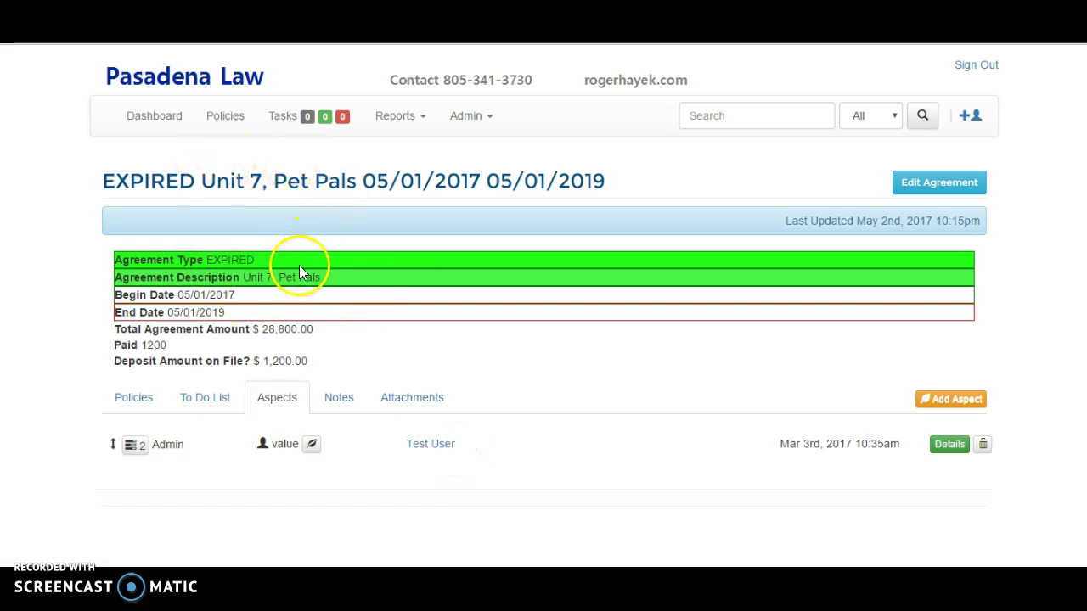
pyautogui.click(427, 282)
# - Set Agreement Type to LEASE AGREEMENT, Pets to Dogs, Evidence of Insurance to Yes, and save
pyautogui.click(347, 251)
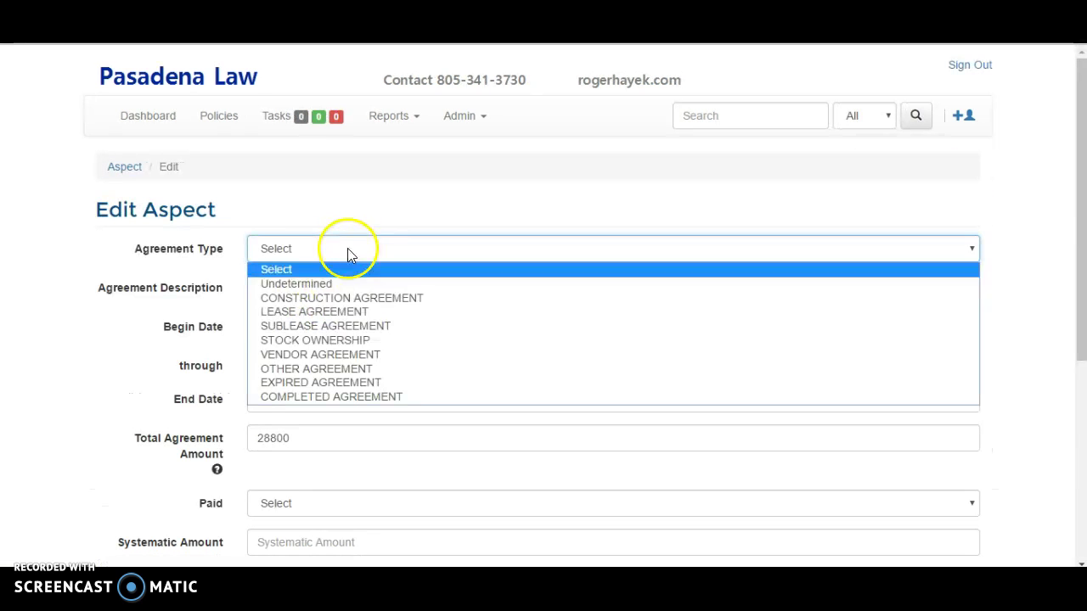
pyautogui.click(352, 316)
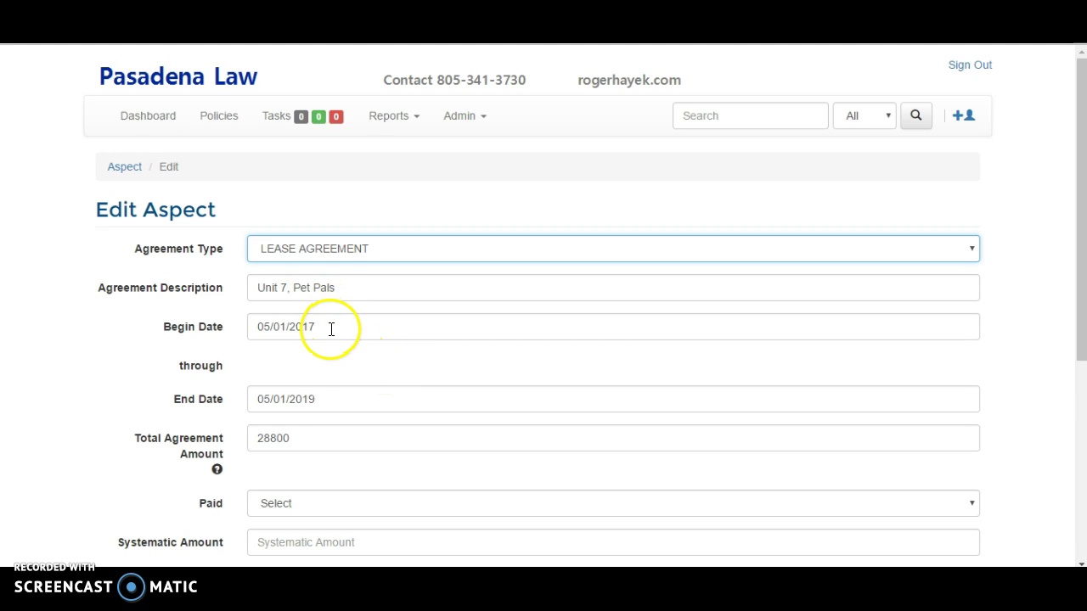
pyautogui.scroll(-1, 332, 329)
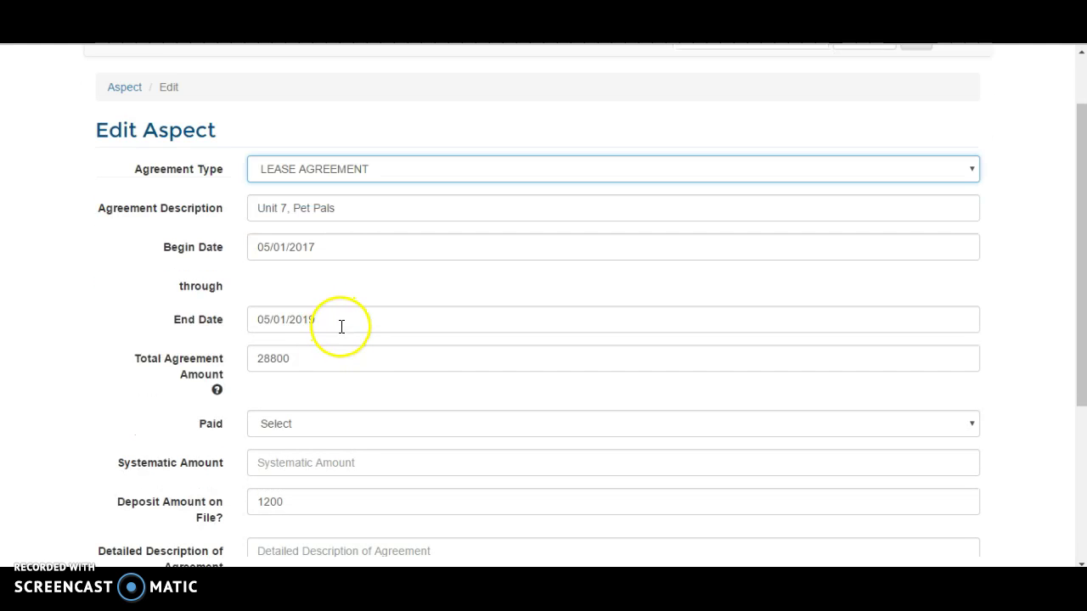
pyautogui.scroll(-3, 315, 359)
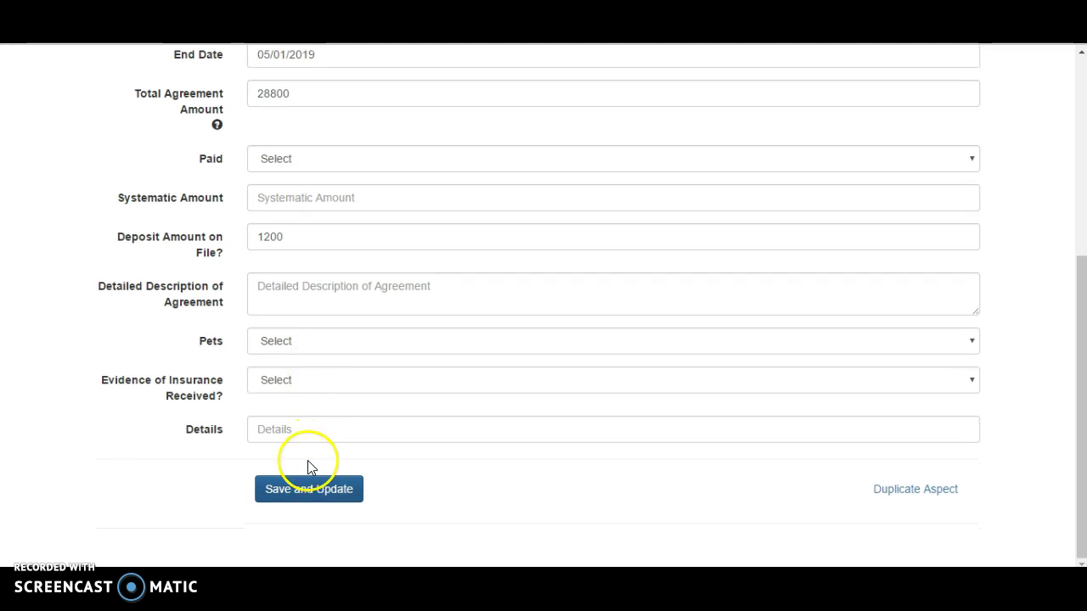
pyautogui.click(298, 343)
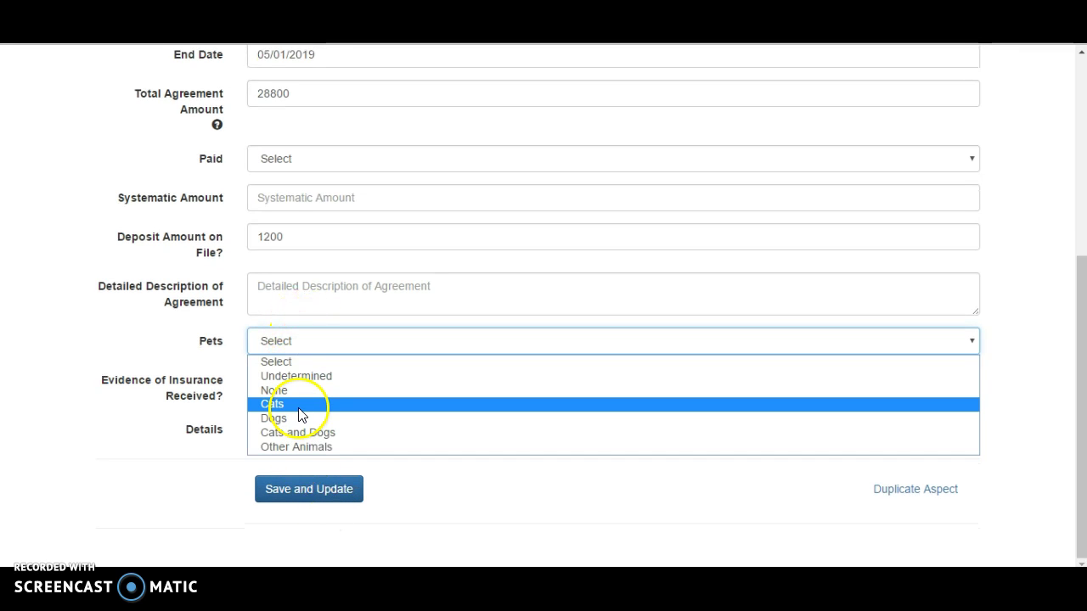
pyautogui.click(299, 417)
pyautogui.scroll(1, 310, 248)
pyautogui.scroll(3, 310, 248)
pyautogui.scroll(-4, 301, 243)
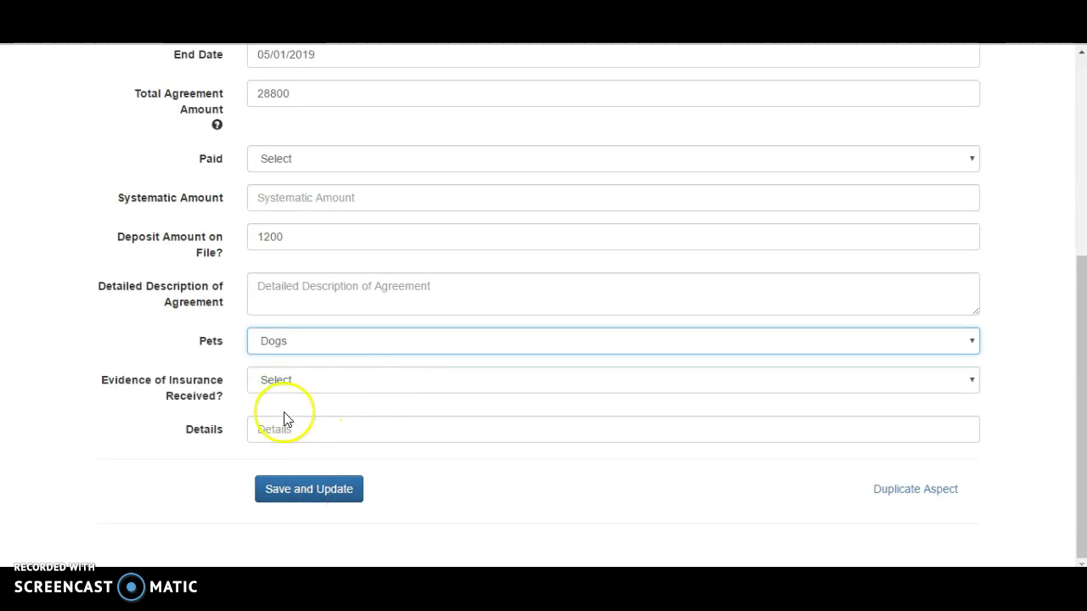
pyautogui.click(291, 381)
pyautogui.click(291, 431)
pyautogui.click(303, 492)
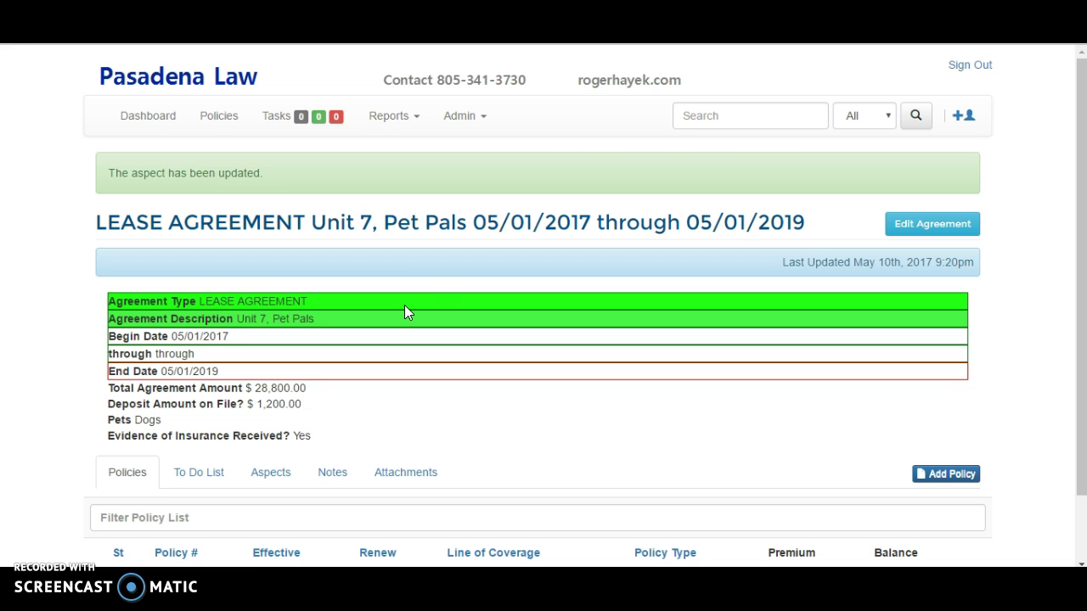
pyautogui.click(744, 114)
pyautogui.scroll(-1, 342, 352)
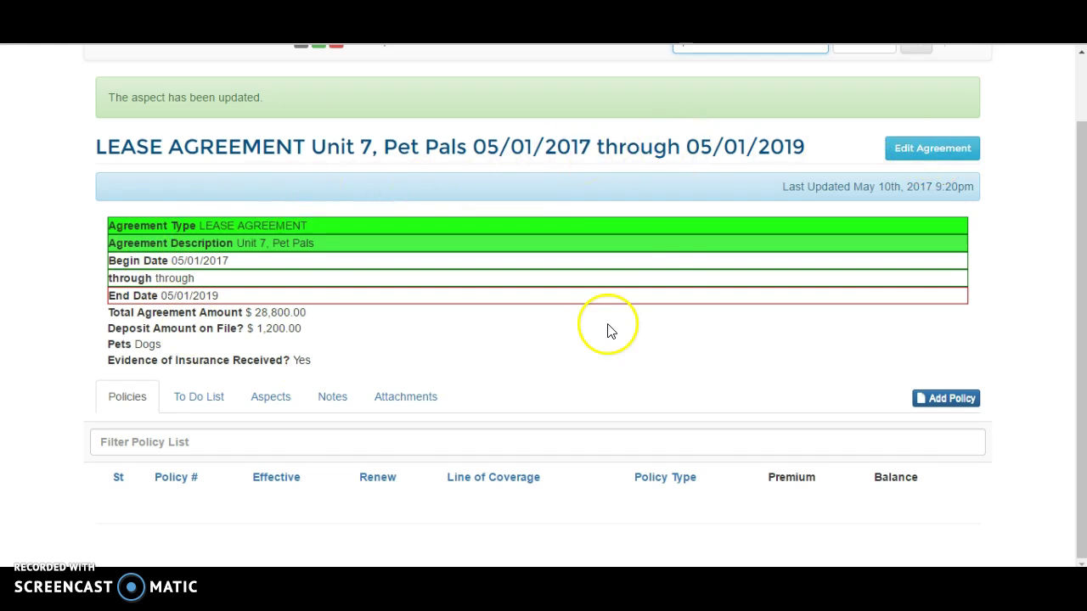
# - On Test User's record, add a new Person aspect with the relationship set to Sibling
pyautogui.click(276, 400)
pyautogui.click(431, 466)
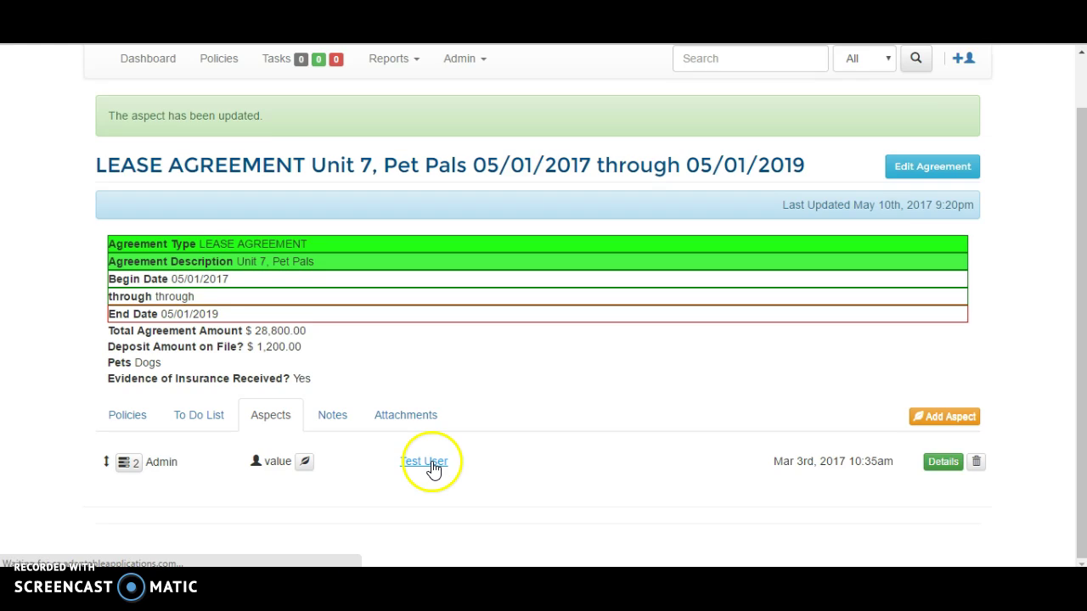
pyautogui.click(203, 345)
pyautogui.click(928, 348)
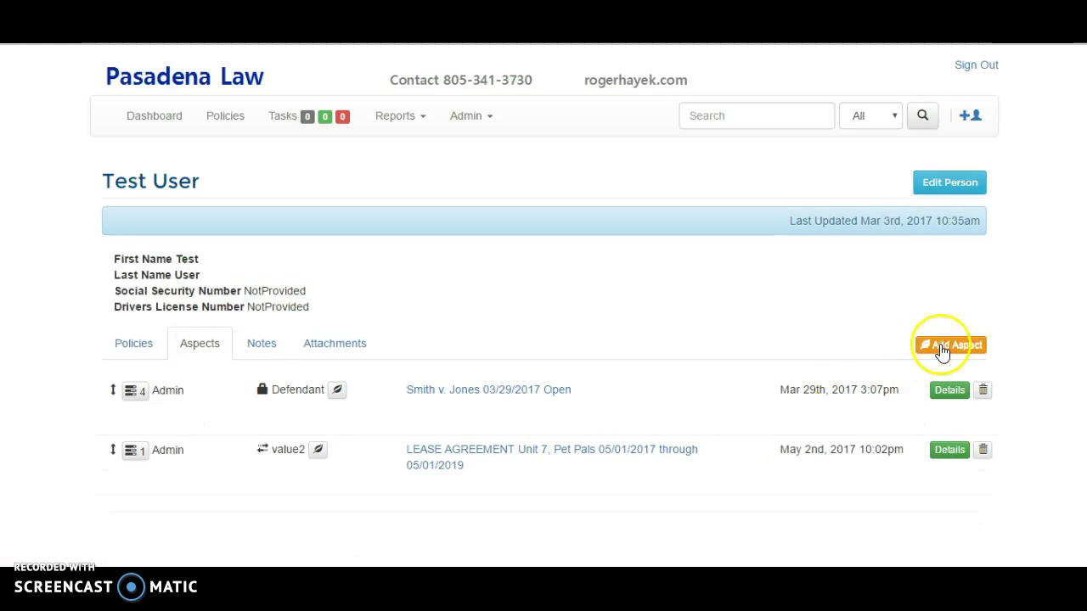
pyautogui.click(544, 146)
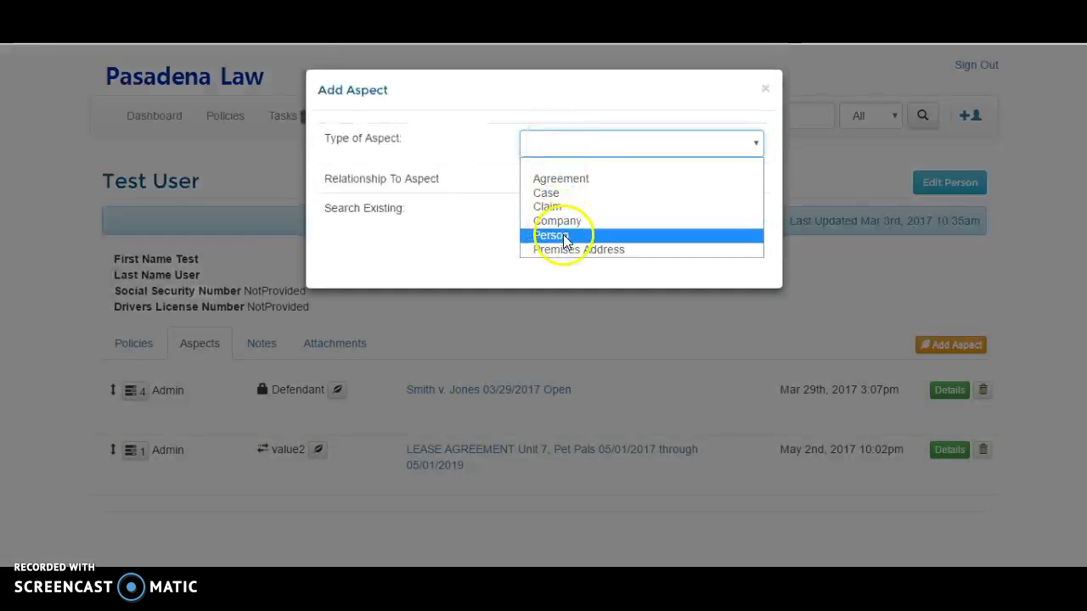
pyautogui.click(553, 235)
pyautogui.click(560, 182)
pyautogui.click(536, 220)
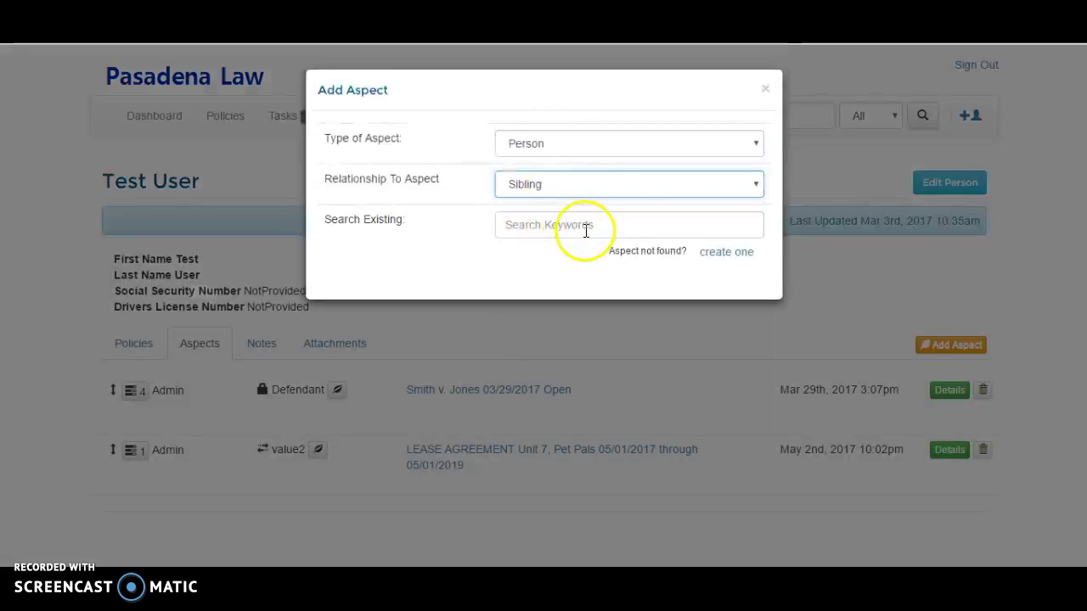
# - Create a new person with first name Sibling and last name Person, and save the aspect
pyautogui.click(717, 253)
pyautogui.click(465, 400)
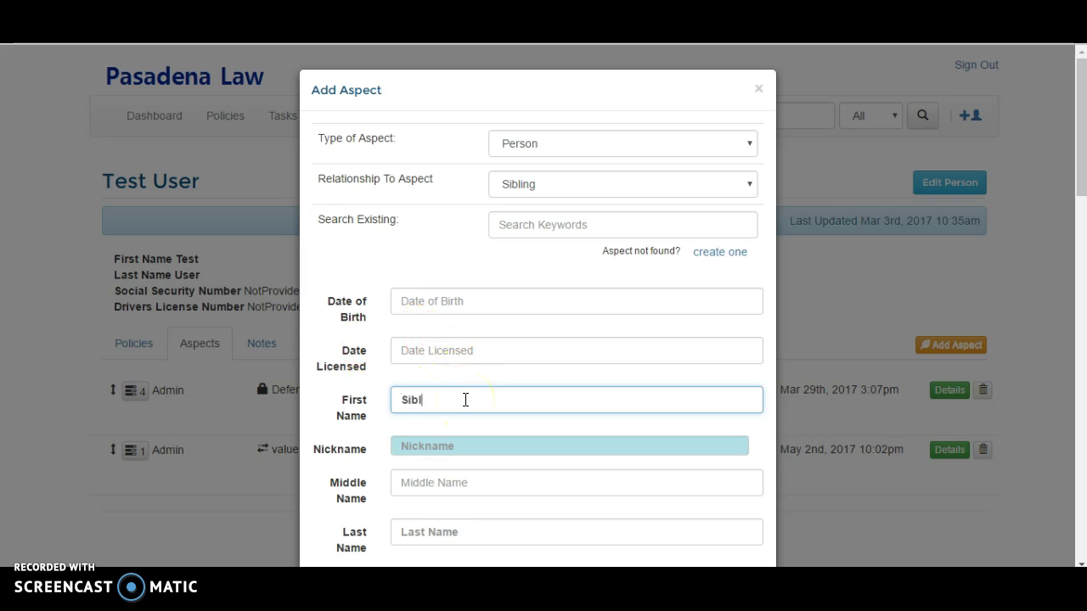
pyautogui.press('Tab')
pyautogui.press('Tab')
pyautogui.press('Tab')
pyautogui.write('Per')
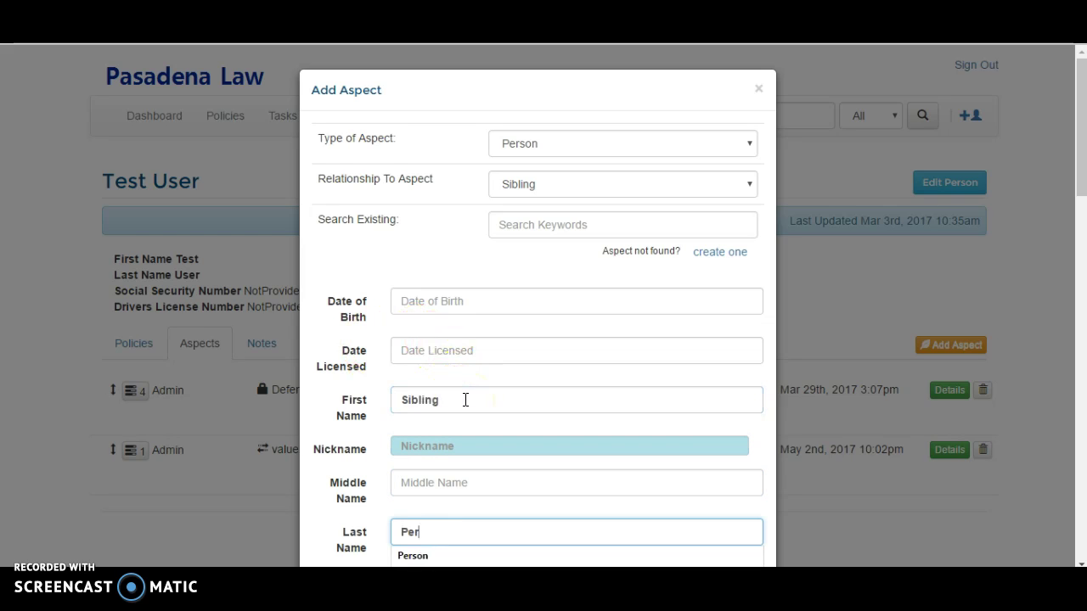
pyautogui.click(473, 274)
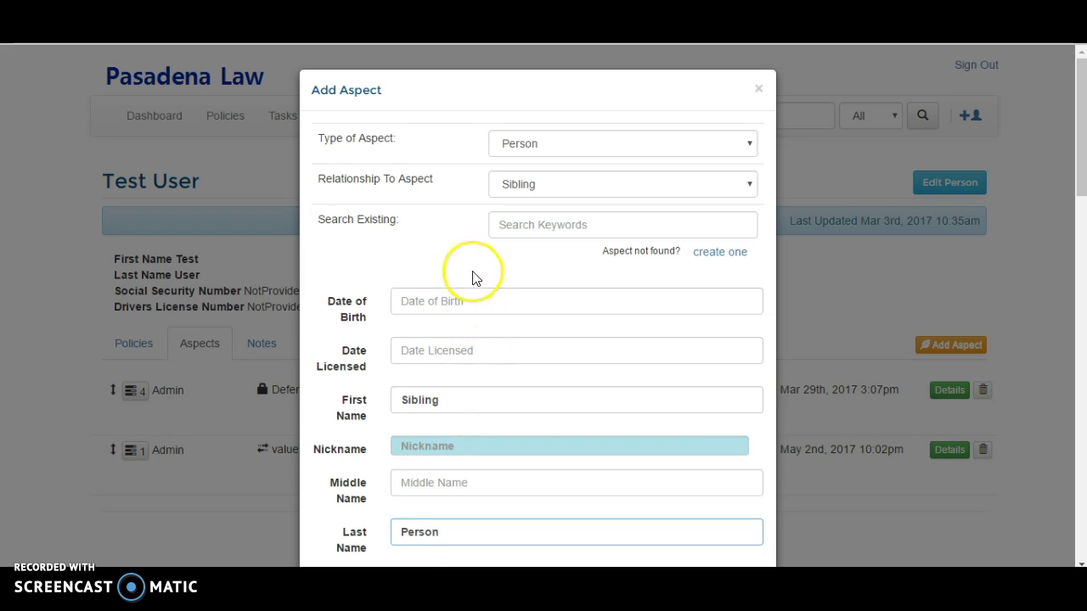
pyautogui.scroll(-12, 521, 379)
pyautogui.click(417, 515)
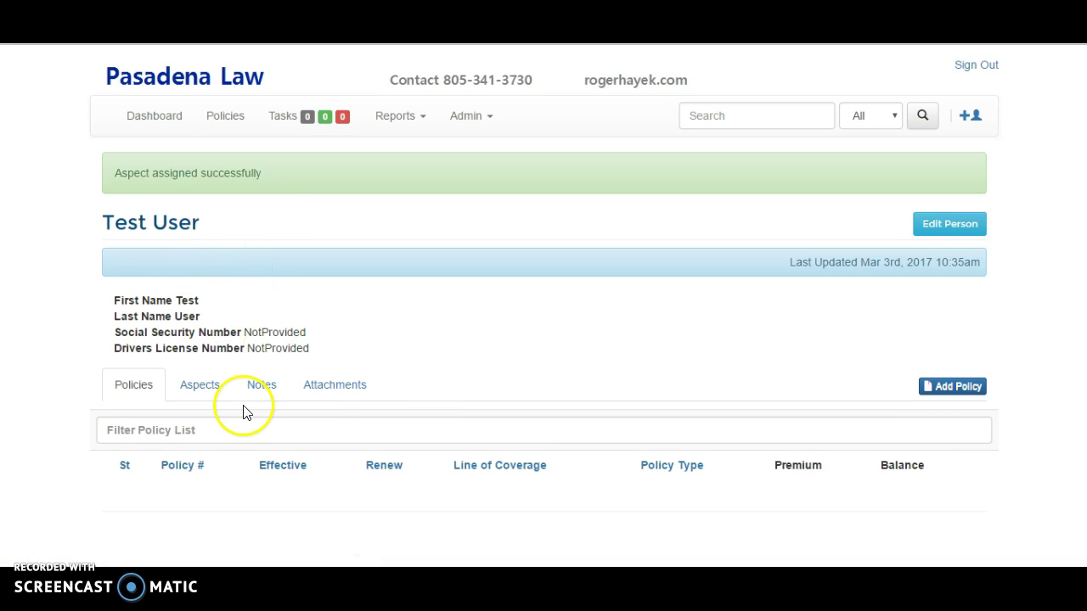
# - Confirm the Sibling link in both Test User's and Sibling Person's Aspects tabs, then sign out
pyautogui.click(206, 388)
pyautogui.scroll(-1, 427, 489)
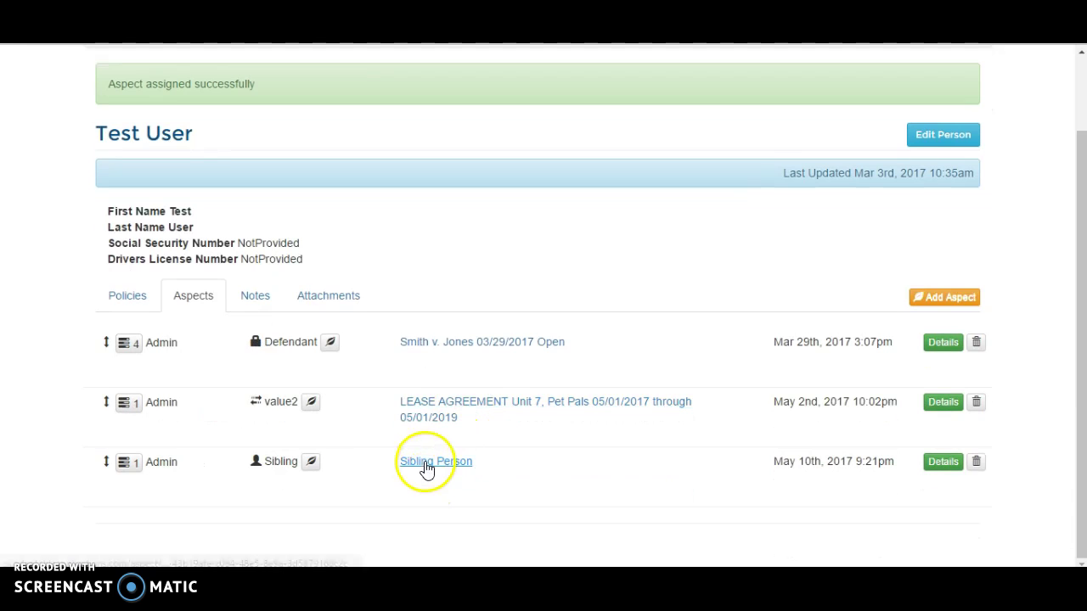
pyautogui.click(429, 465)
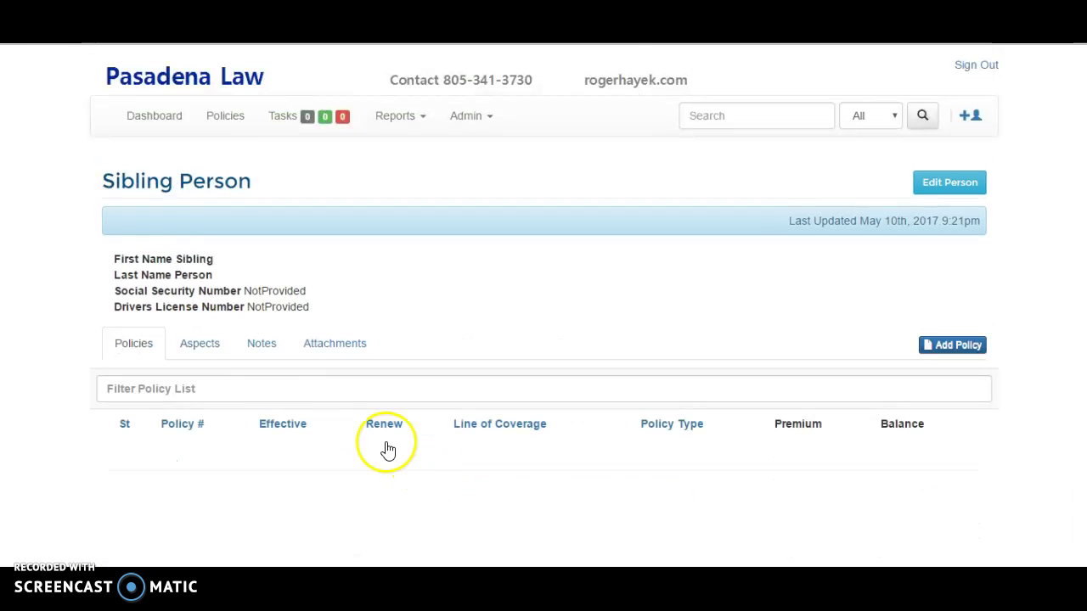
pyautogui.click(201, 348)
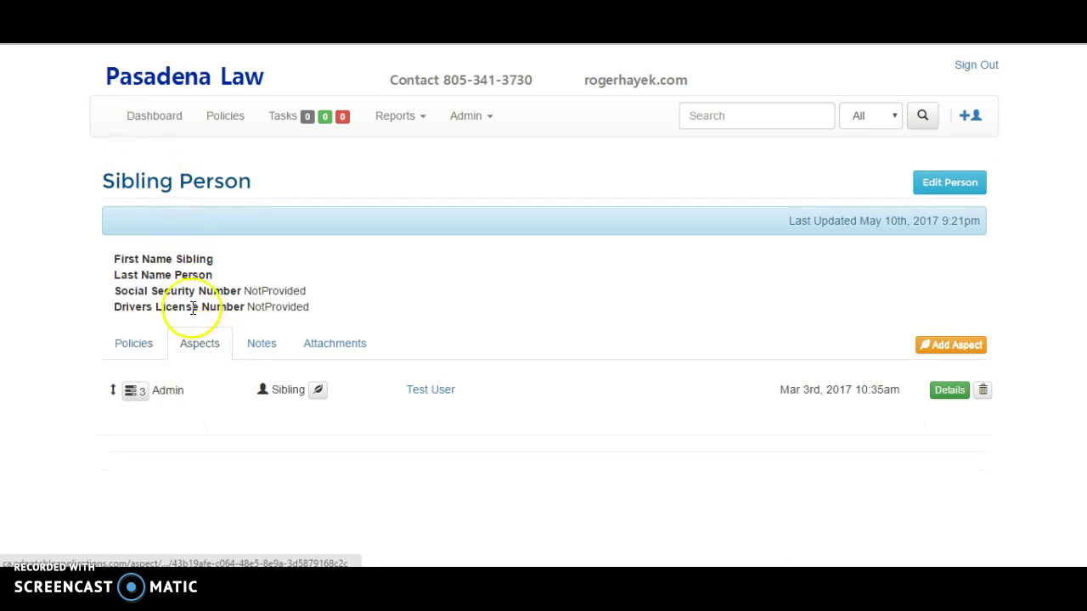
pyautogui.click(440, 395)
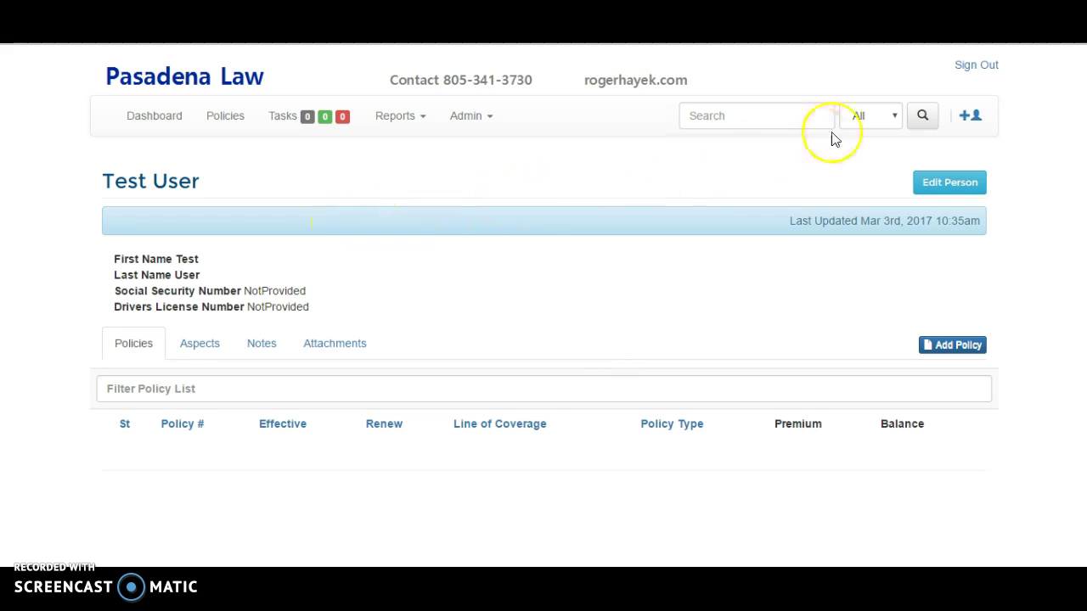
pyautogui.click(960, 76)
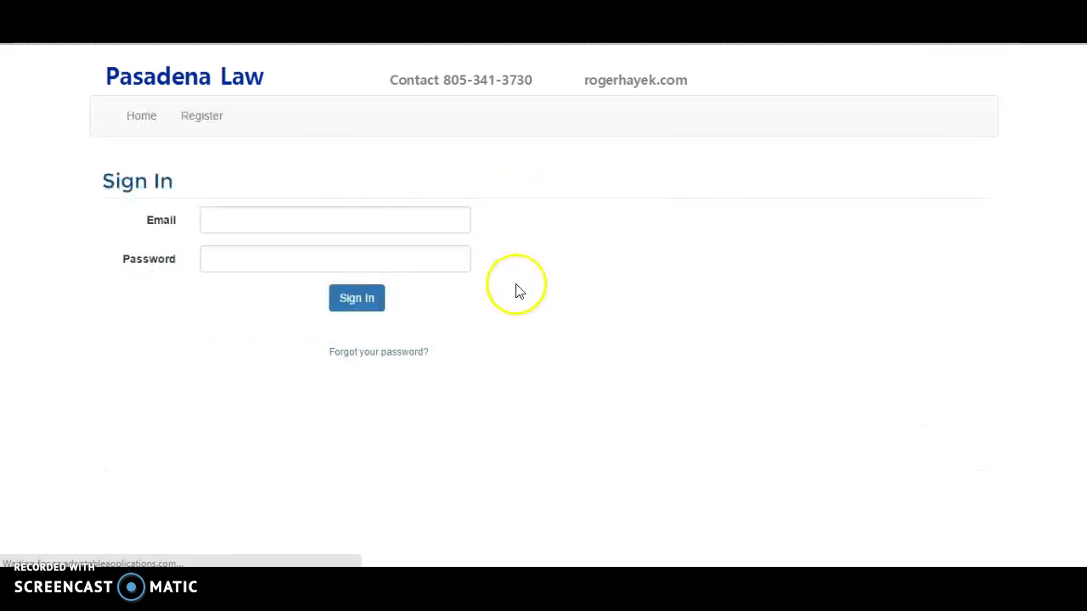